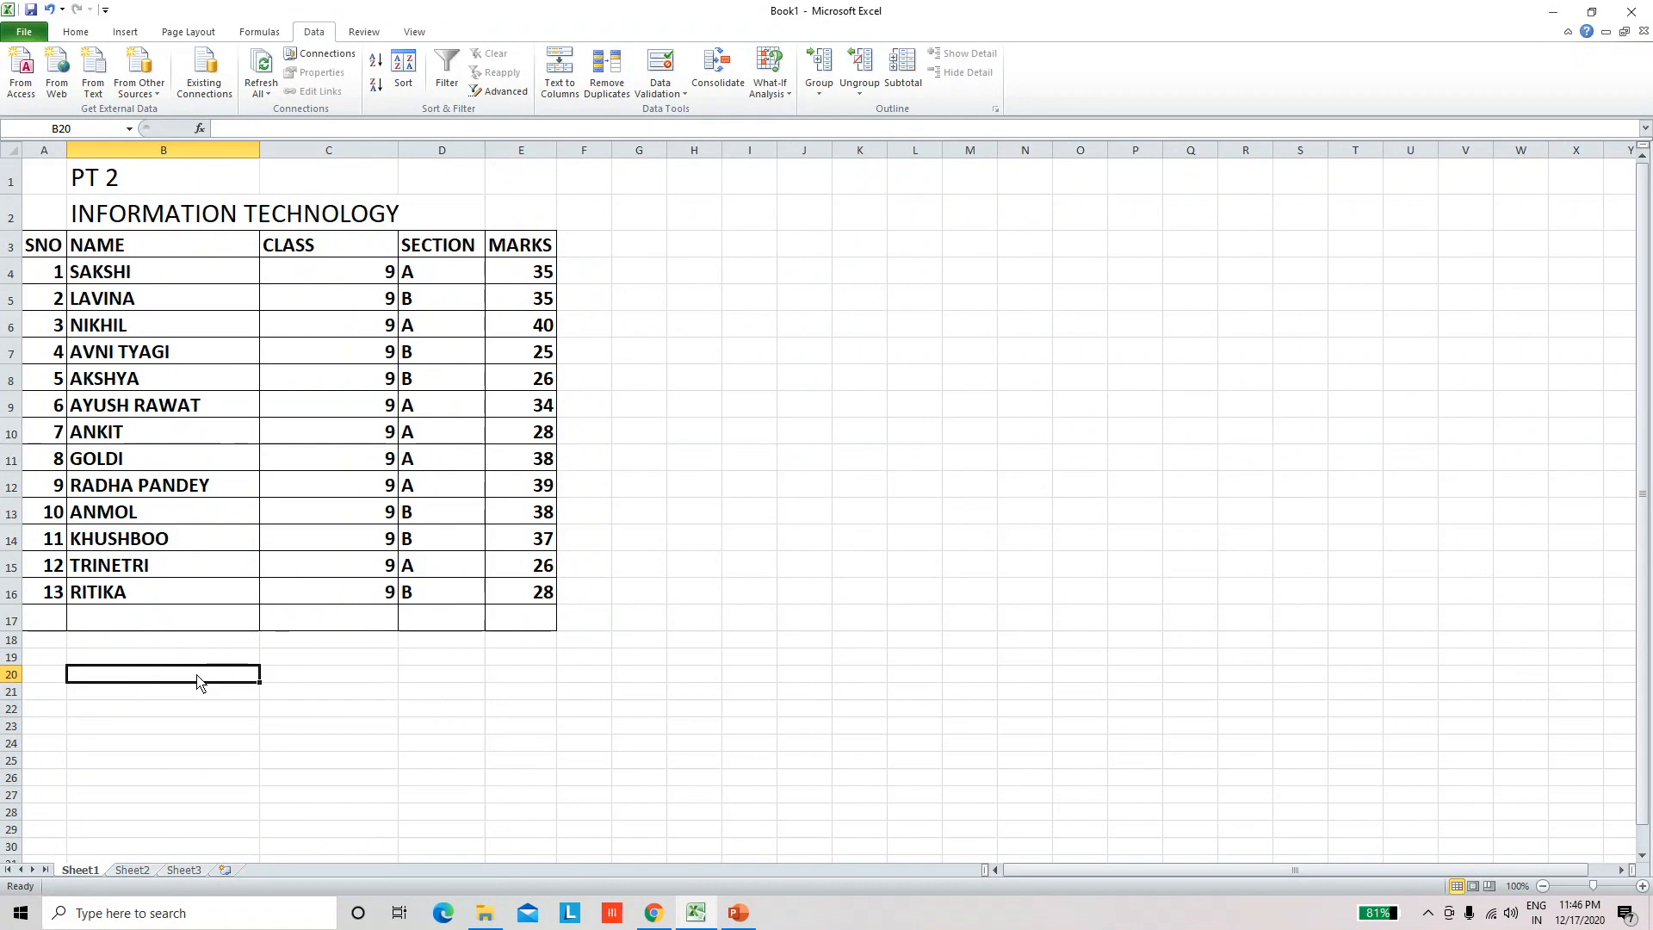
Step: Compare the marks table on Sheet1 with Sheet2, checking the cell addresses used on each sheet
left_click(134, 871)
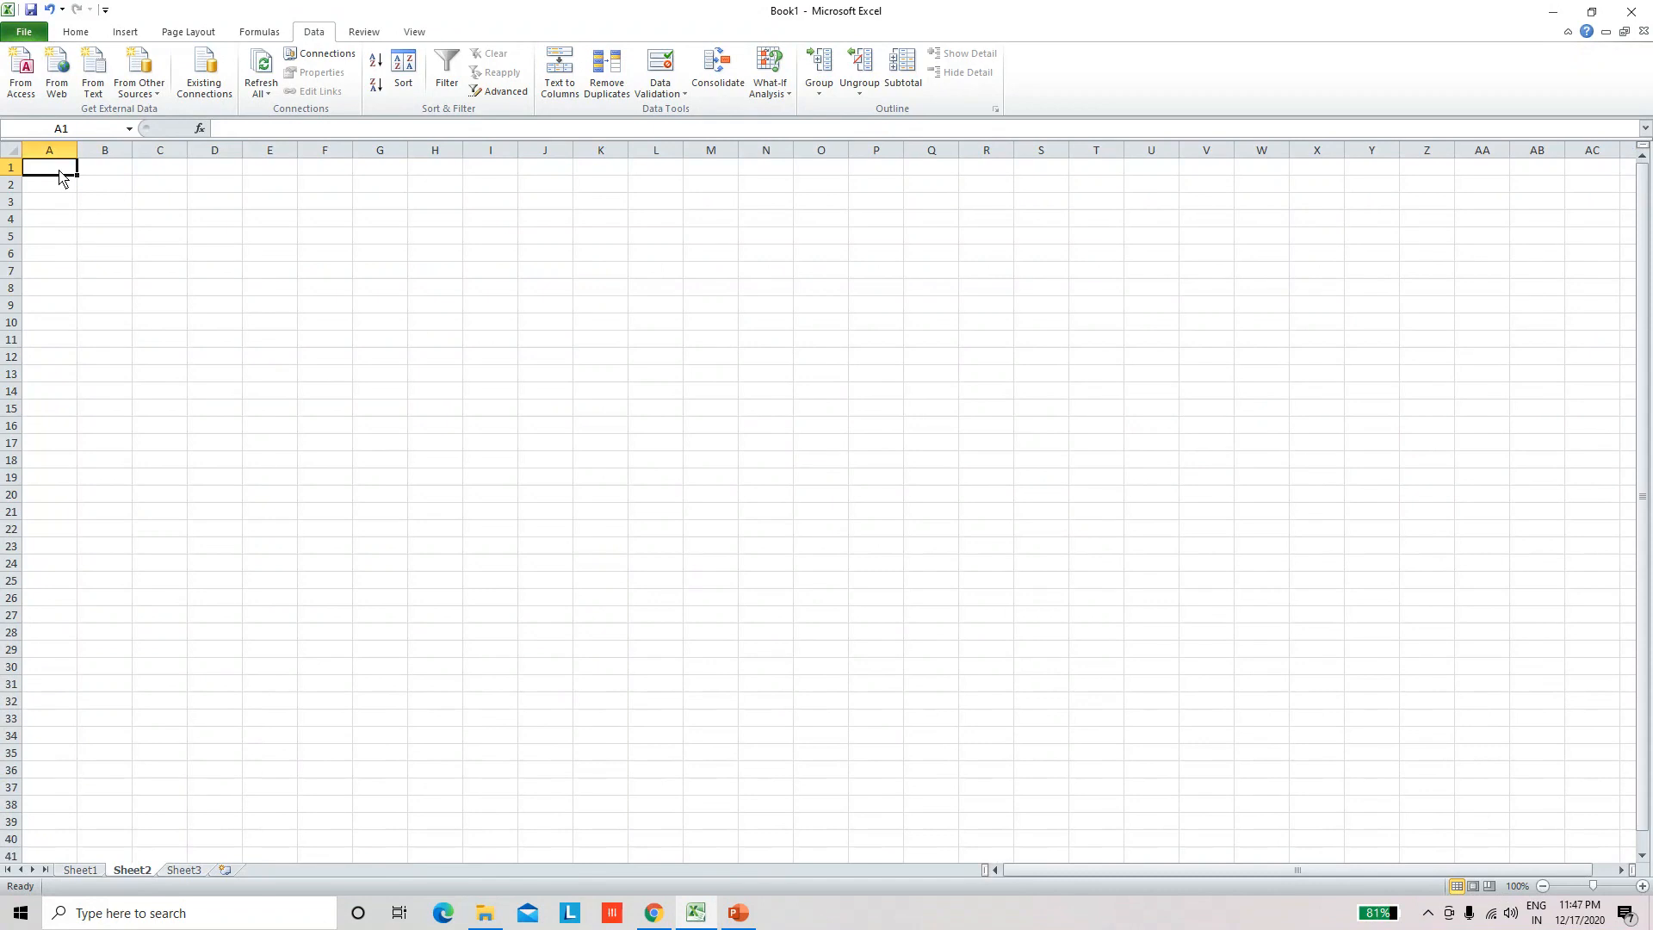
left_click(108, 191)
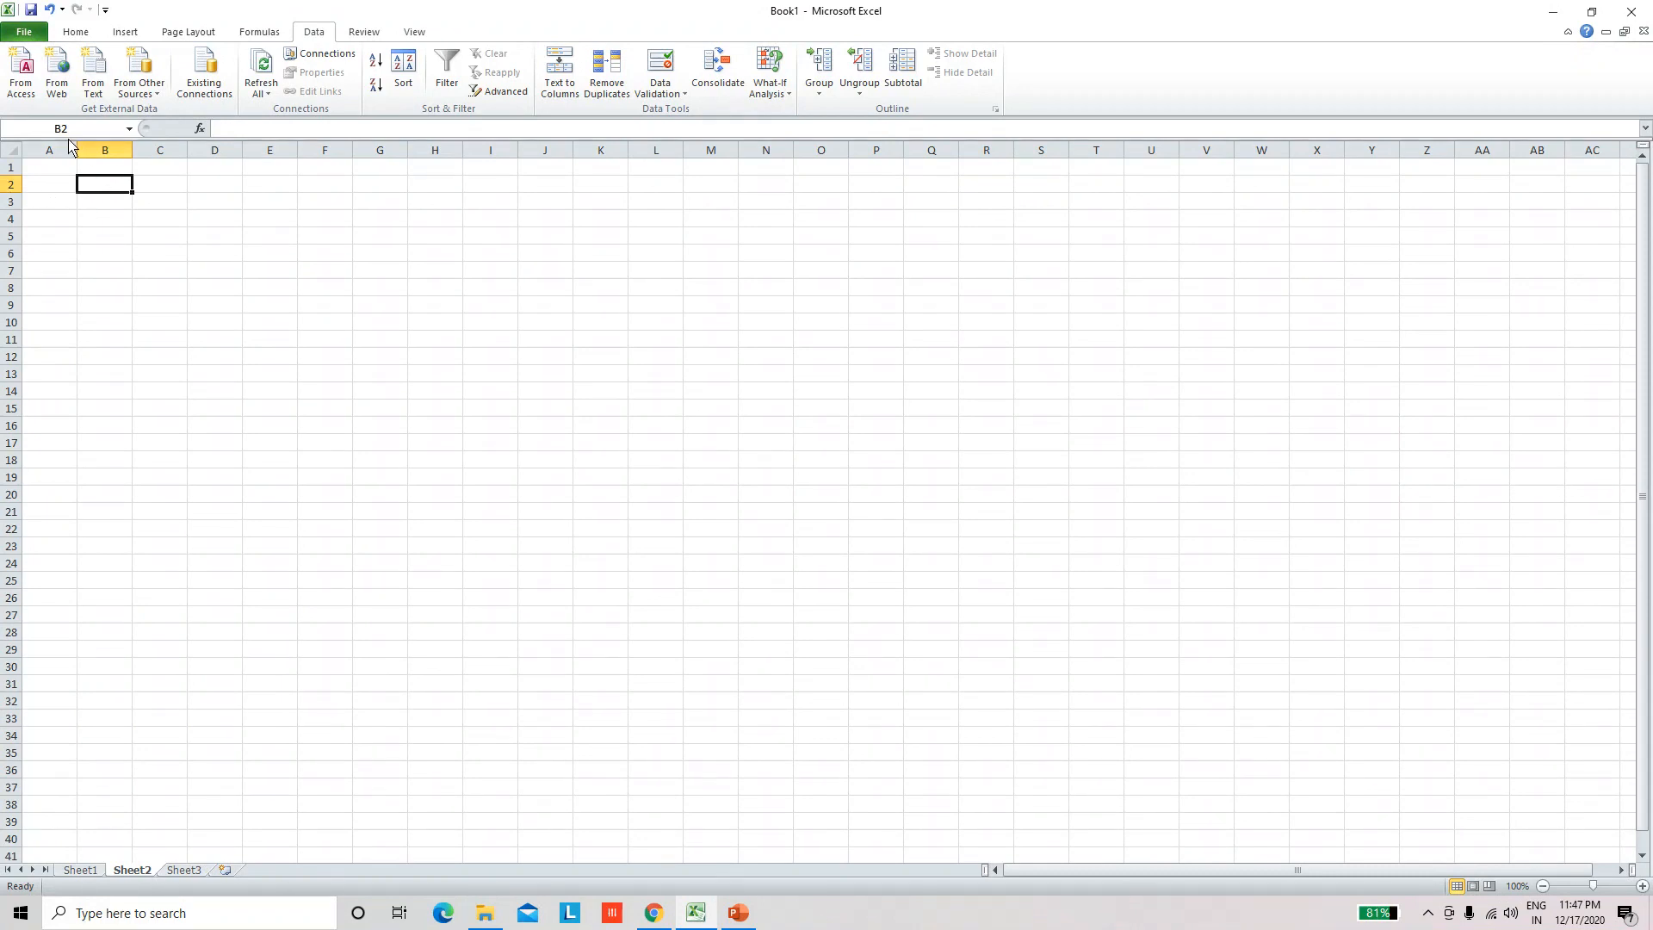
left_click(80, 871)
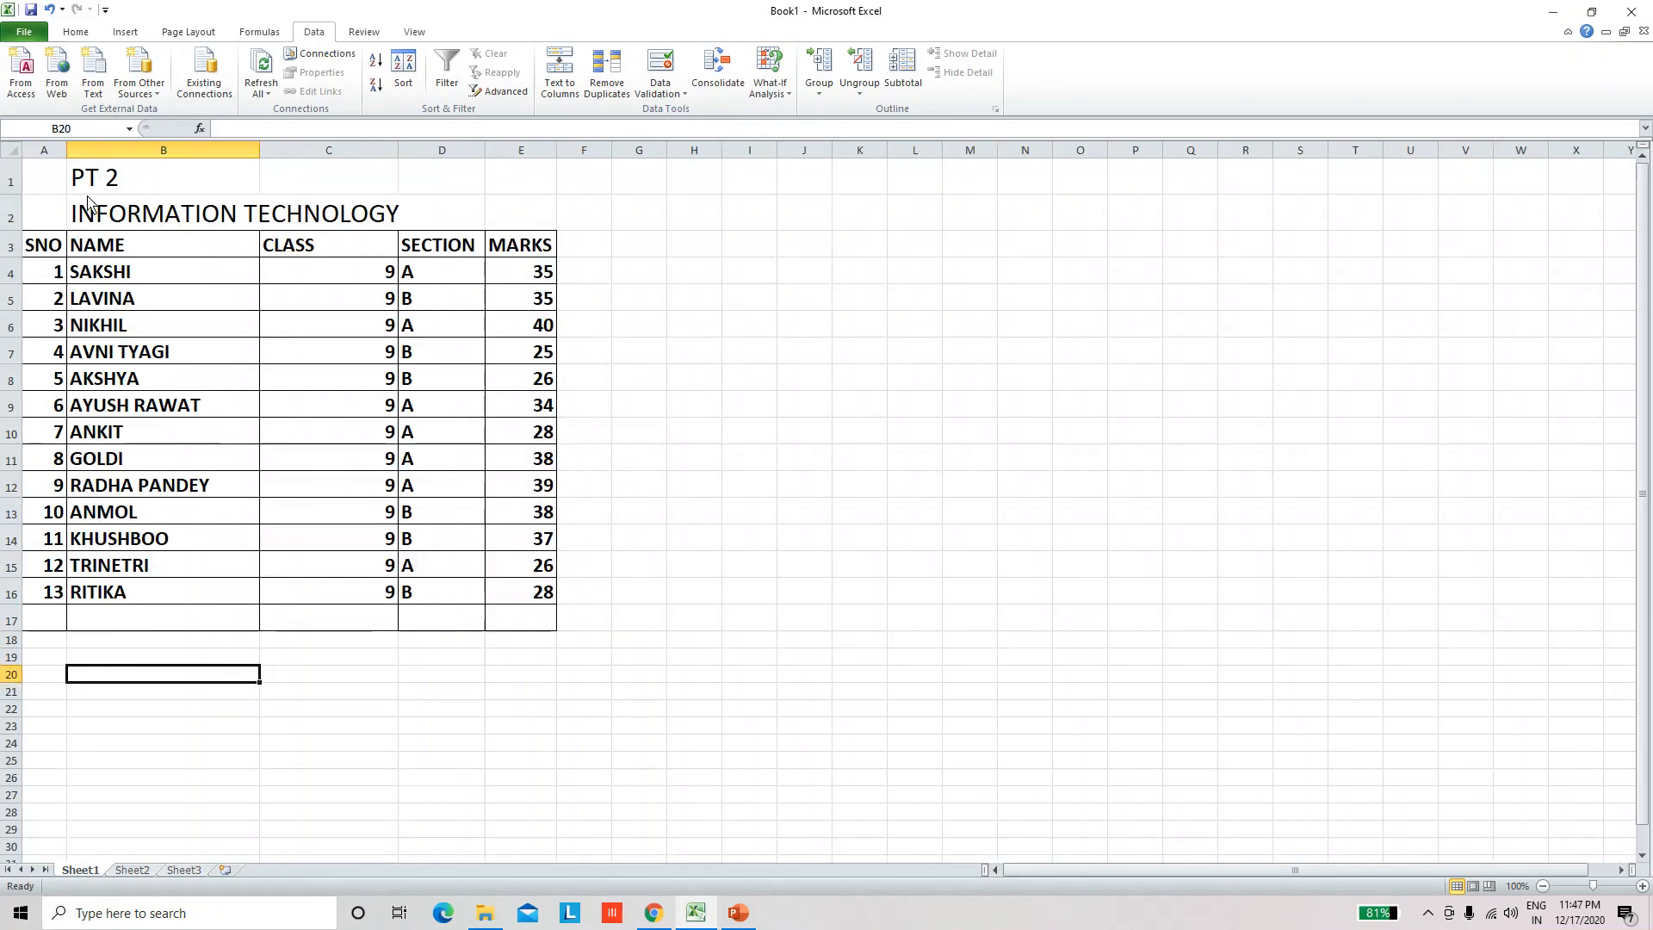
left_click(135, 217)
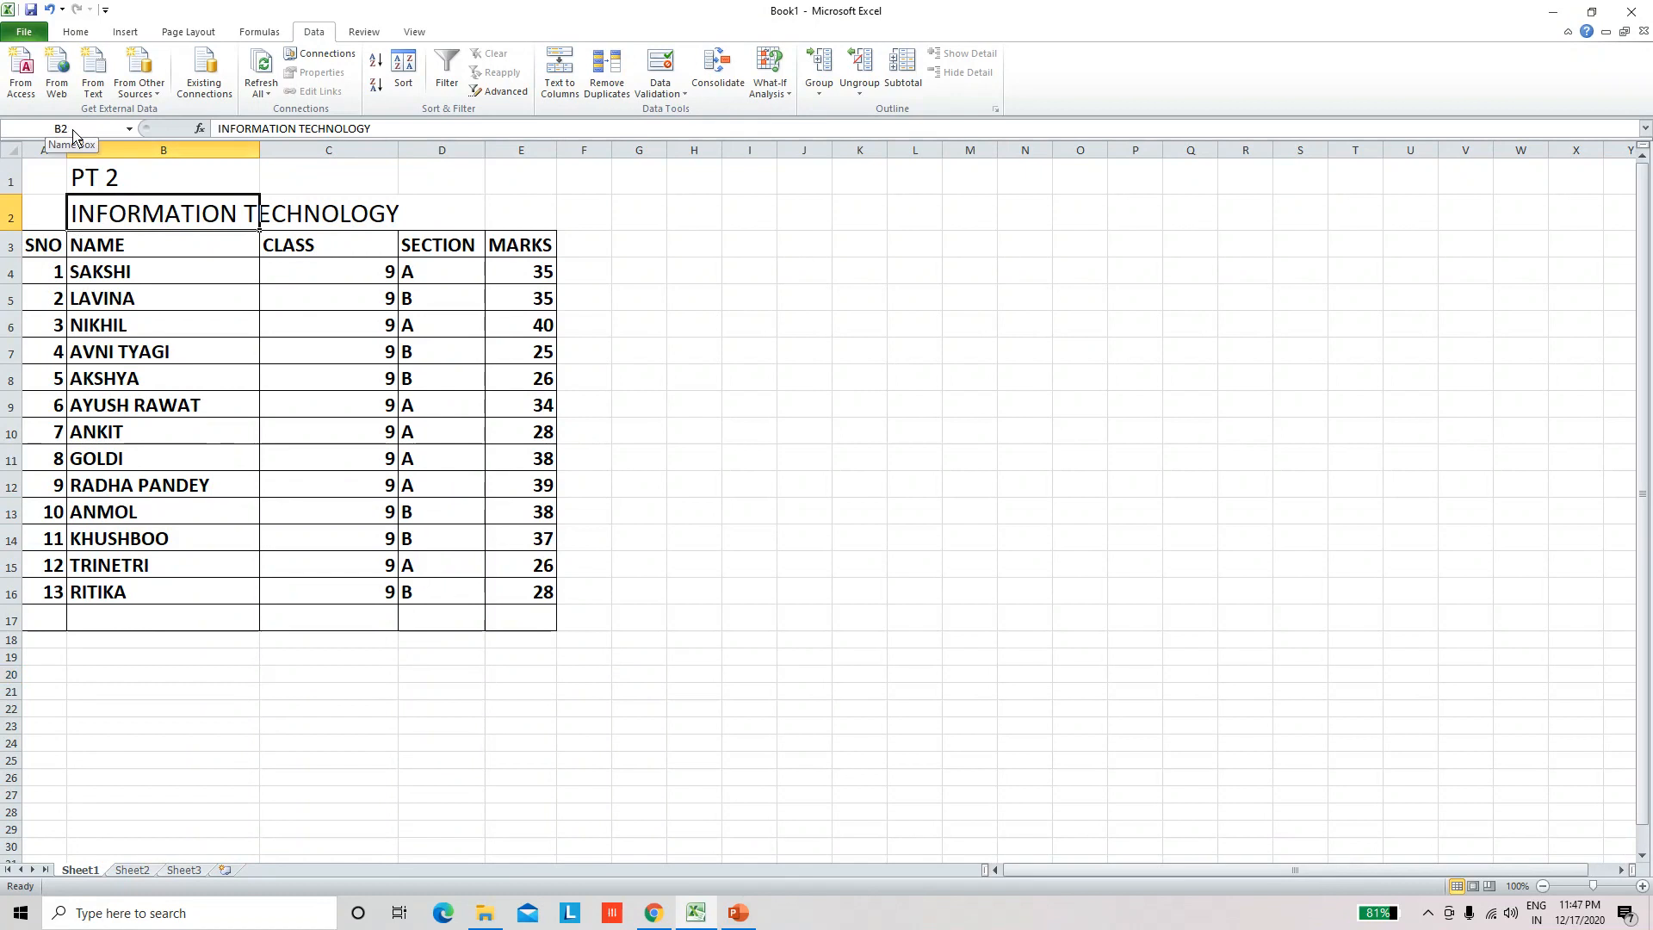
left_click(122, 871)
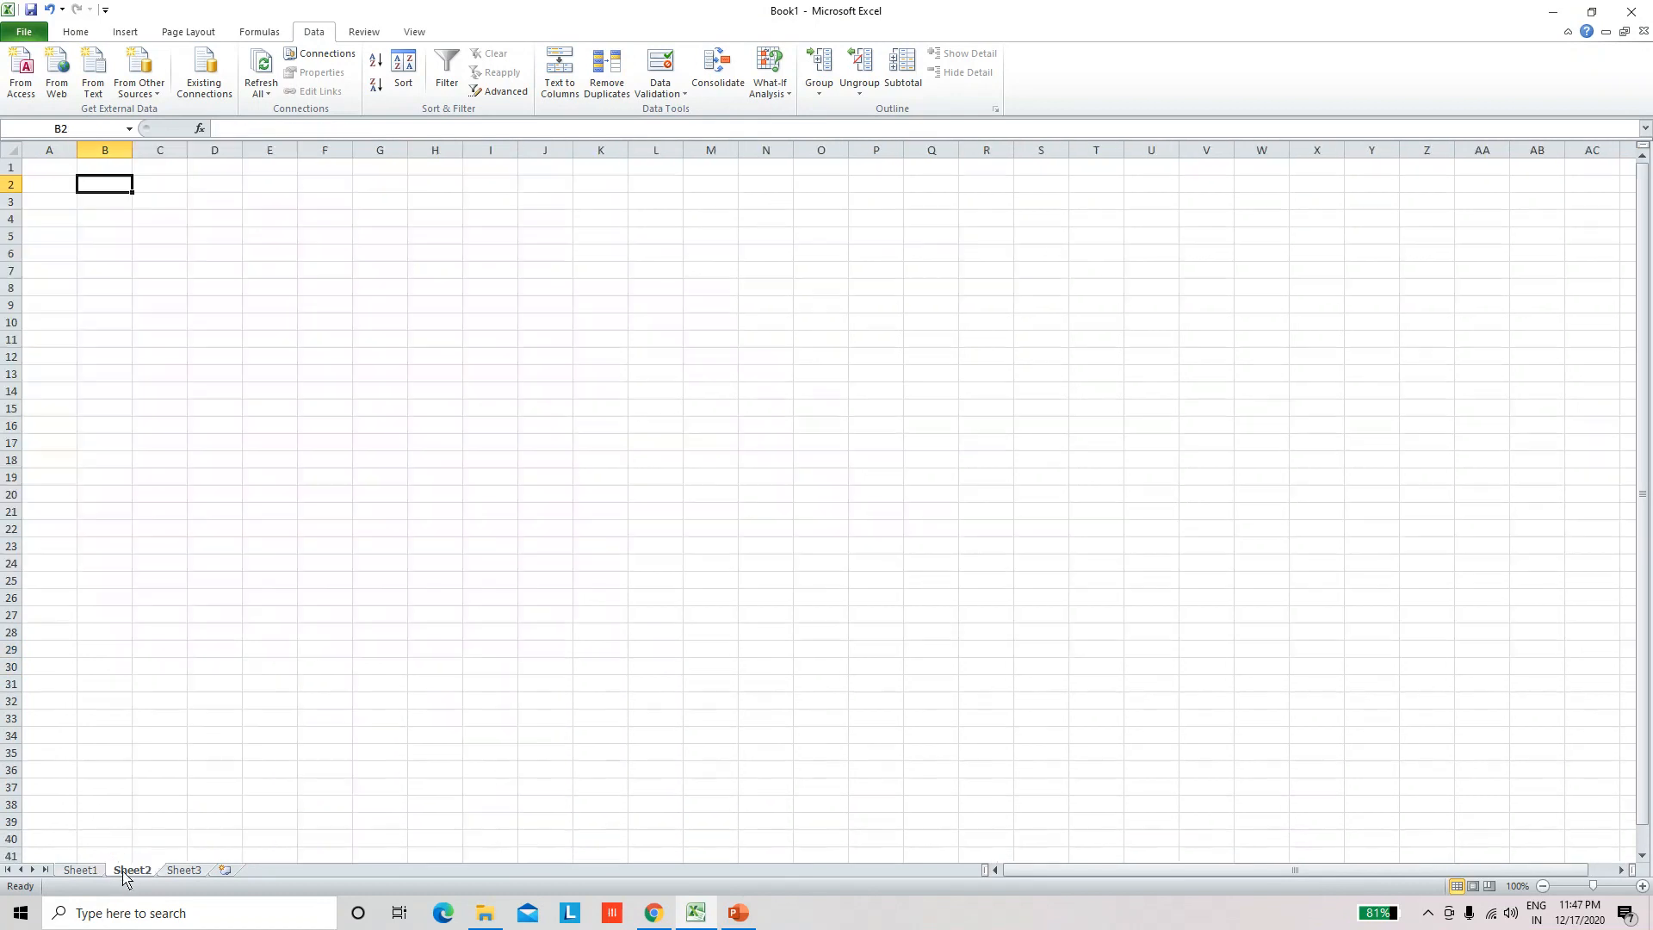
left_click(93, 871)
left_click(125, 871)
left_click(91, 871)
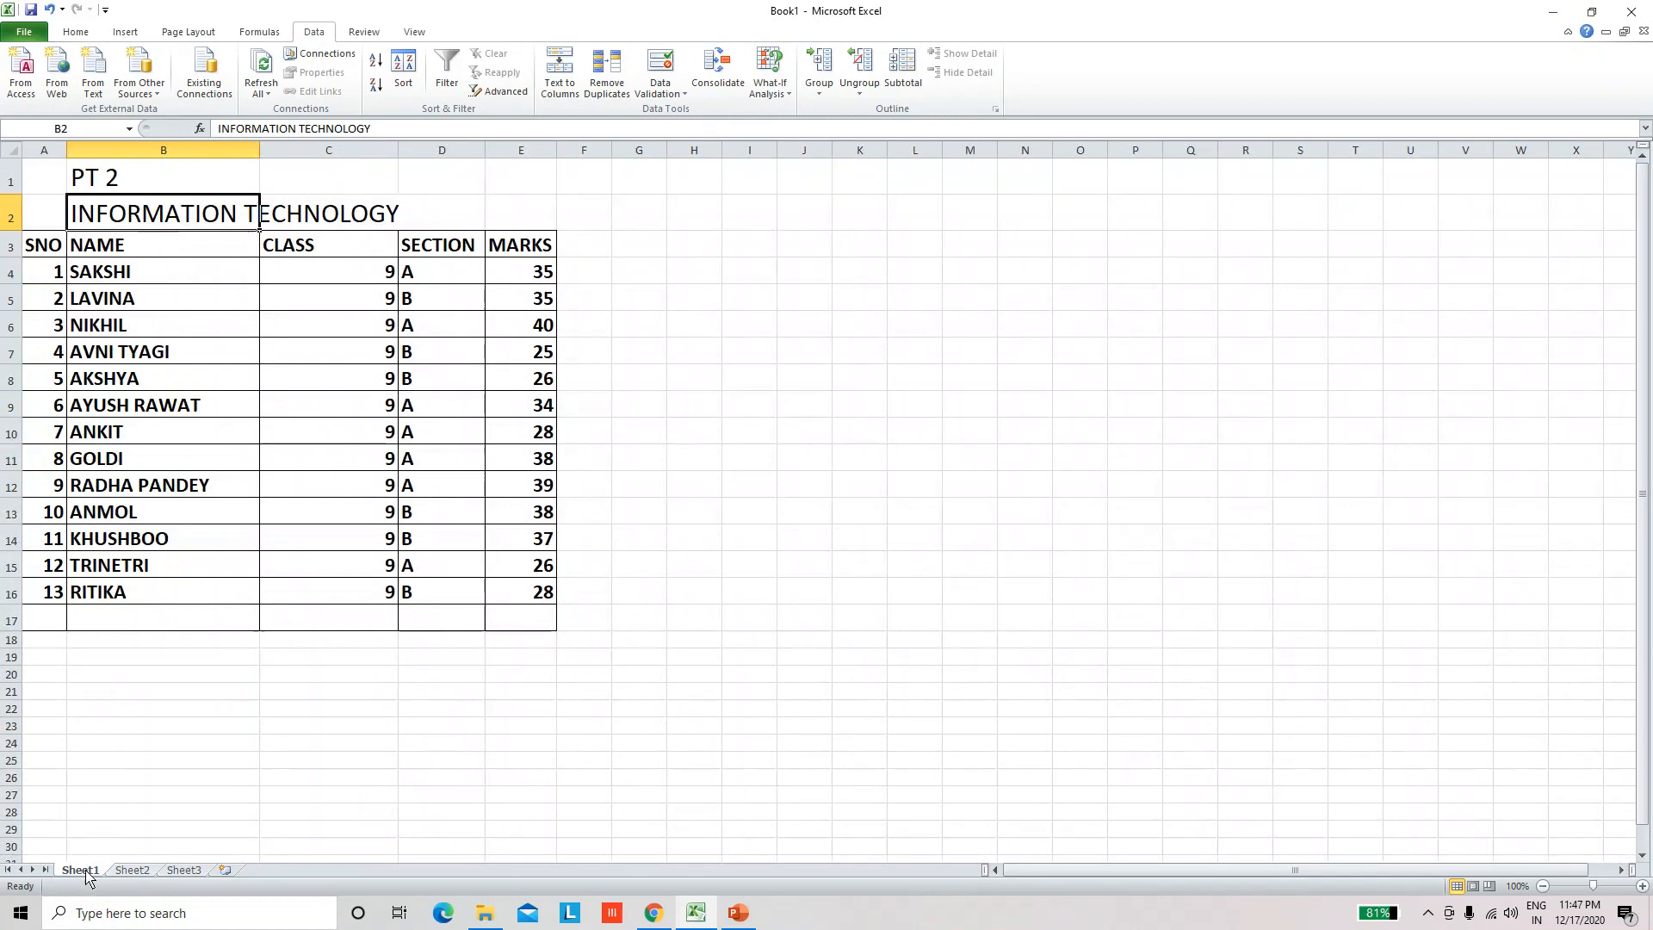
left_click(121, 872)
left_click(91, 872)
left_click(222, 711)
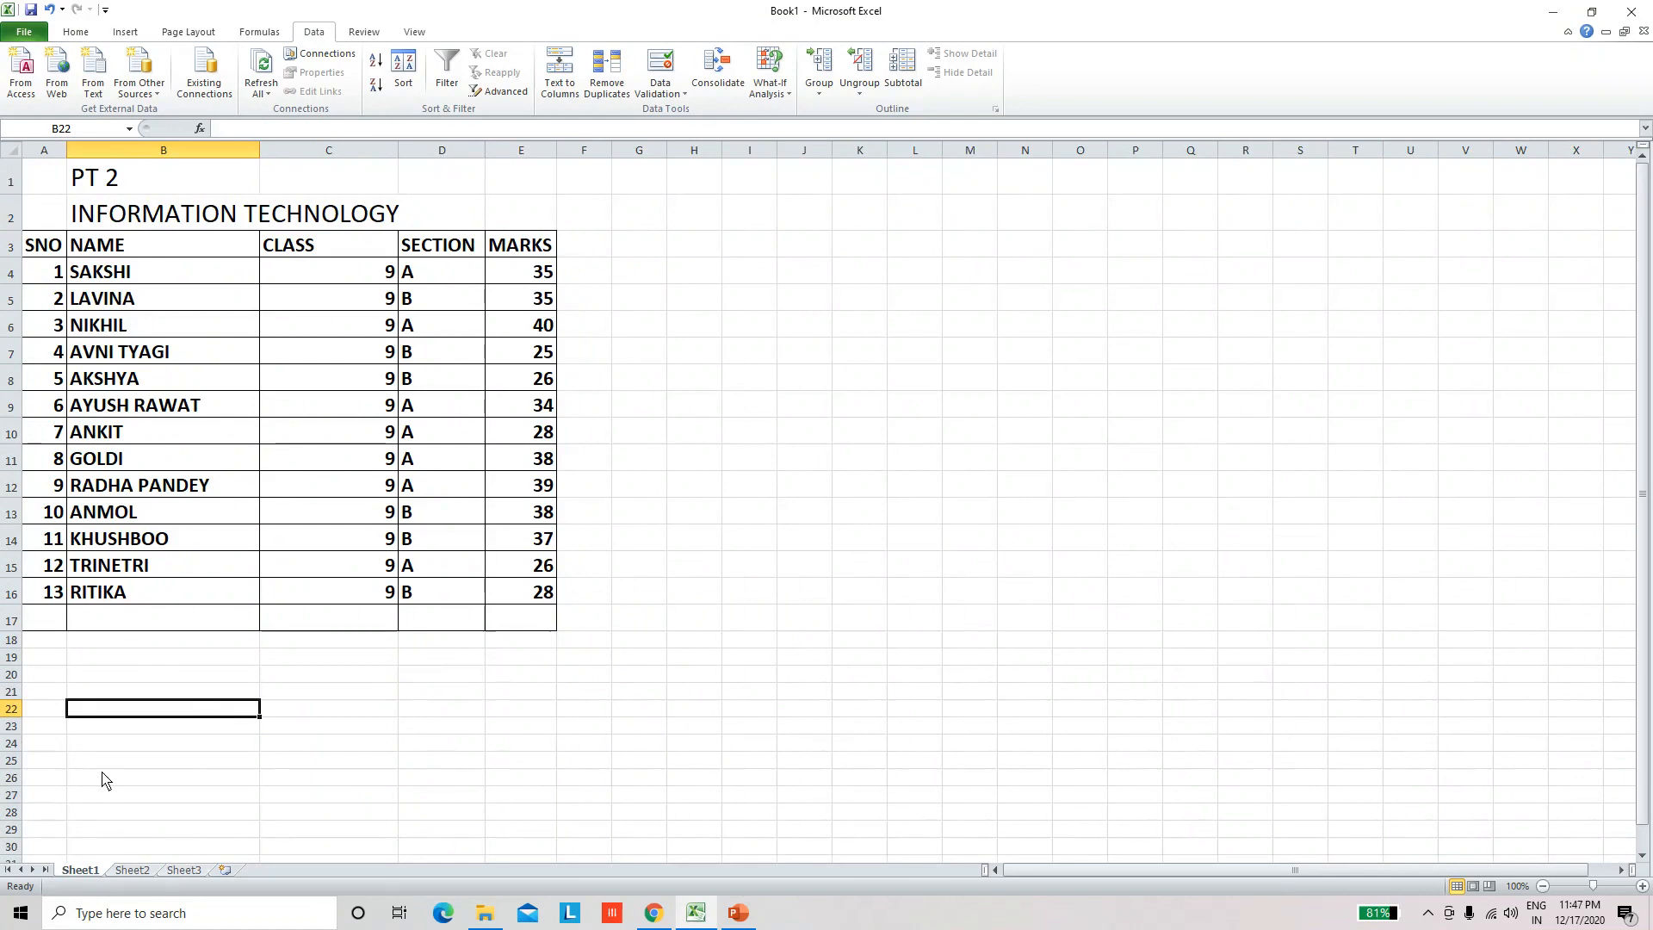
Step: Insert a new worksheet after Sheet3 and return to the marks table on Sheet1
left_click(224, 871)
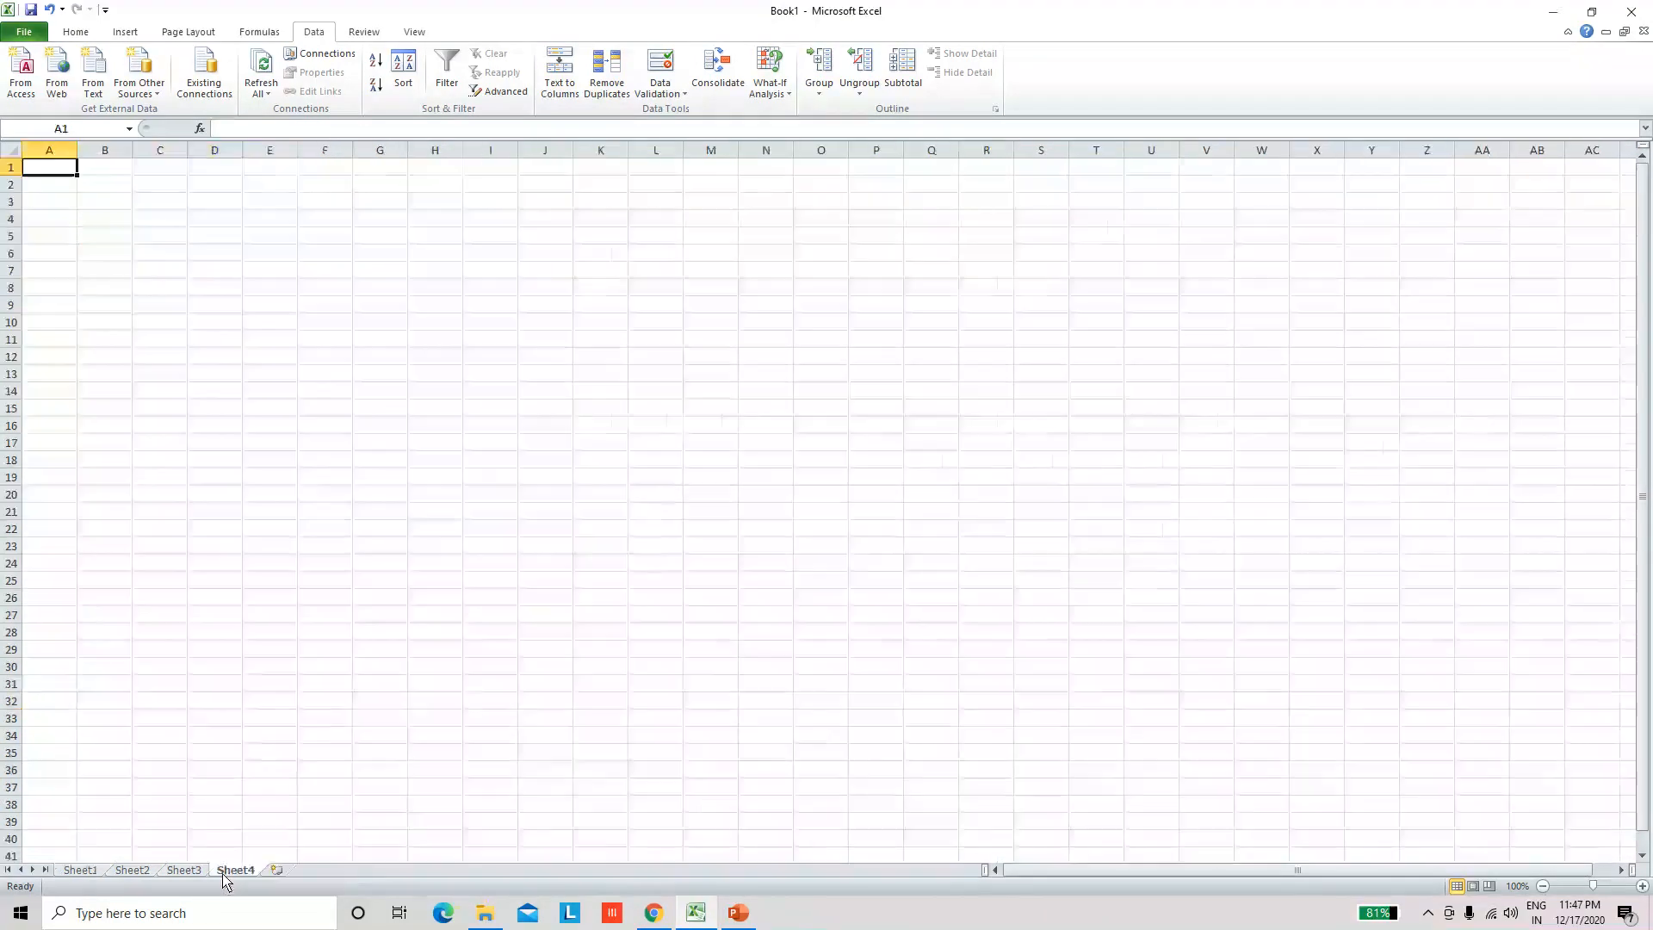
left_click(185, 870)
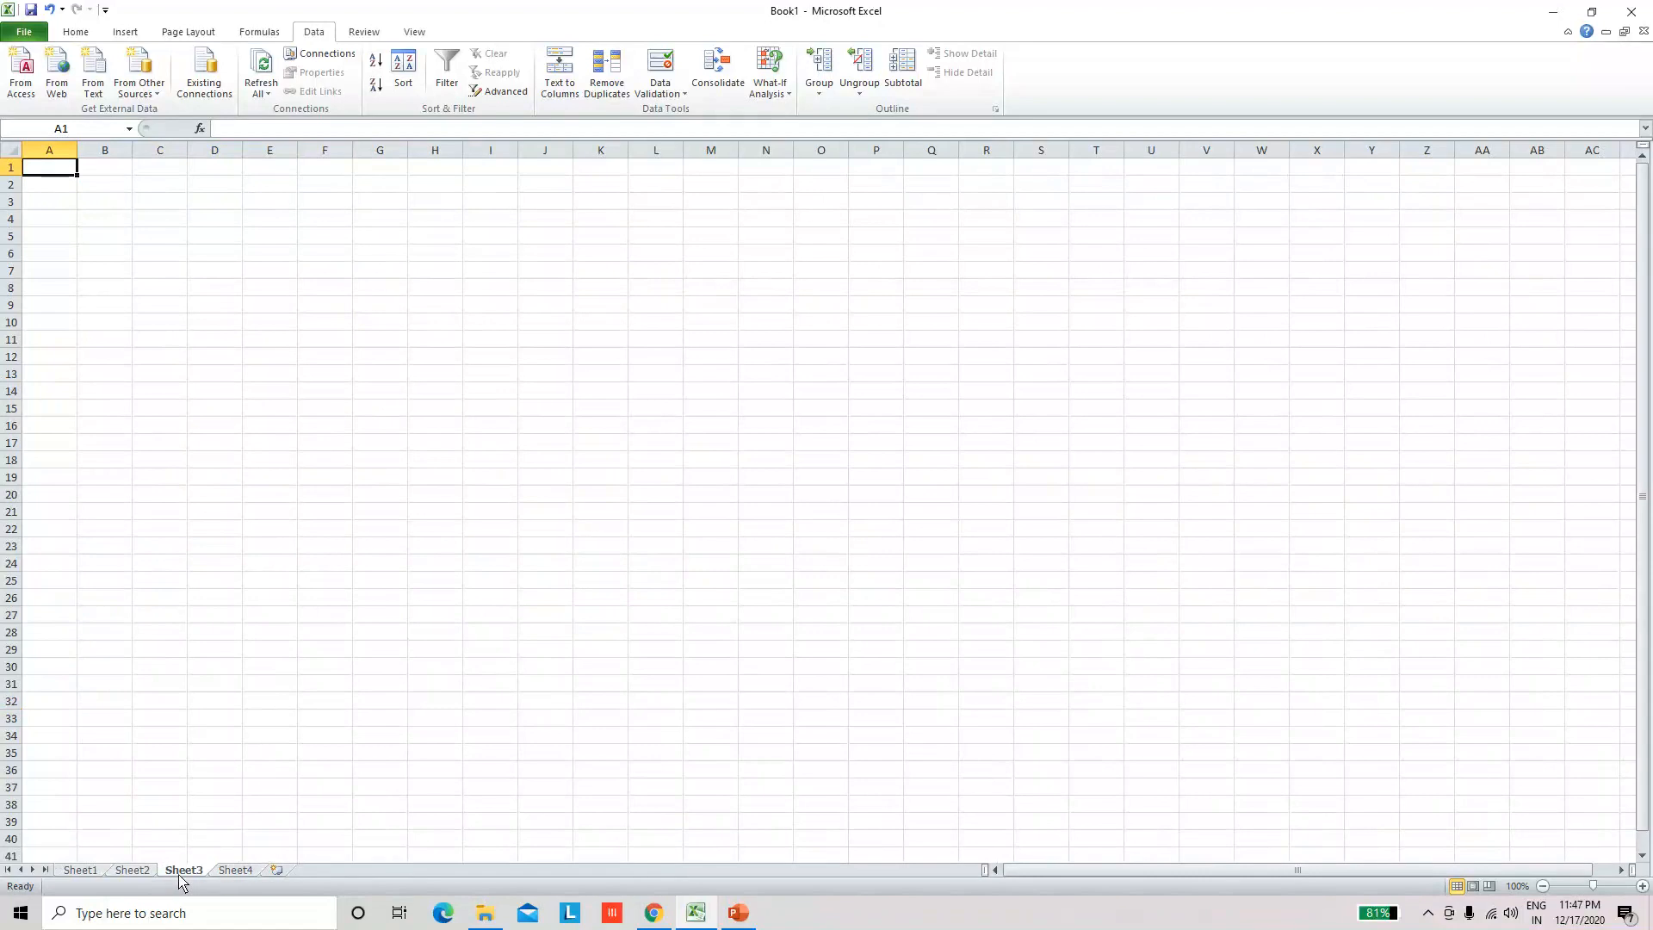
left_click(131, 871)
left_click(93, 871)
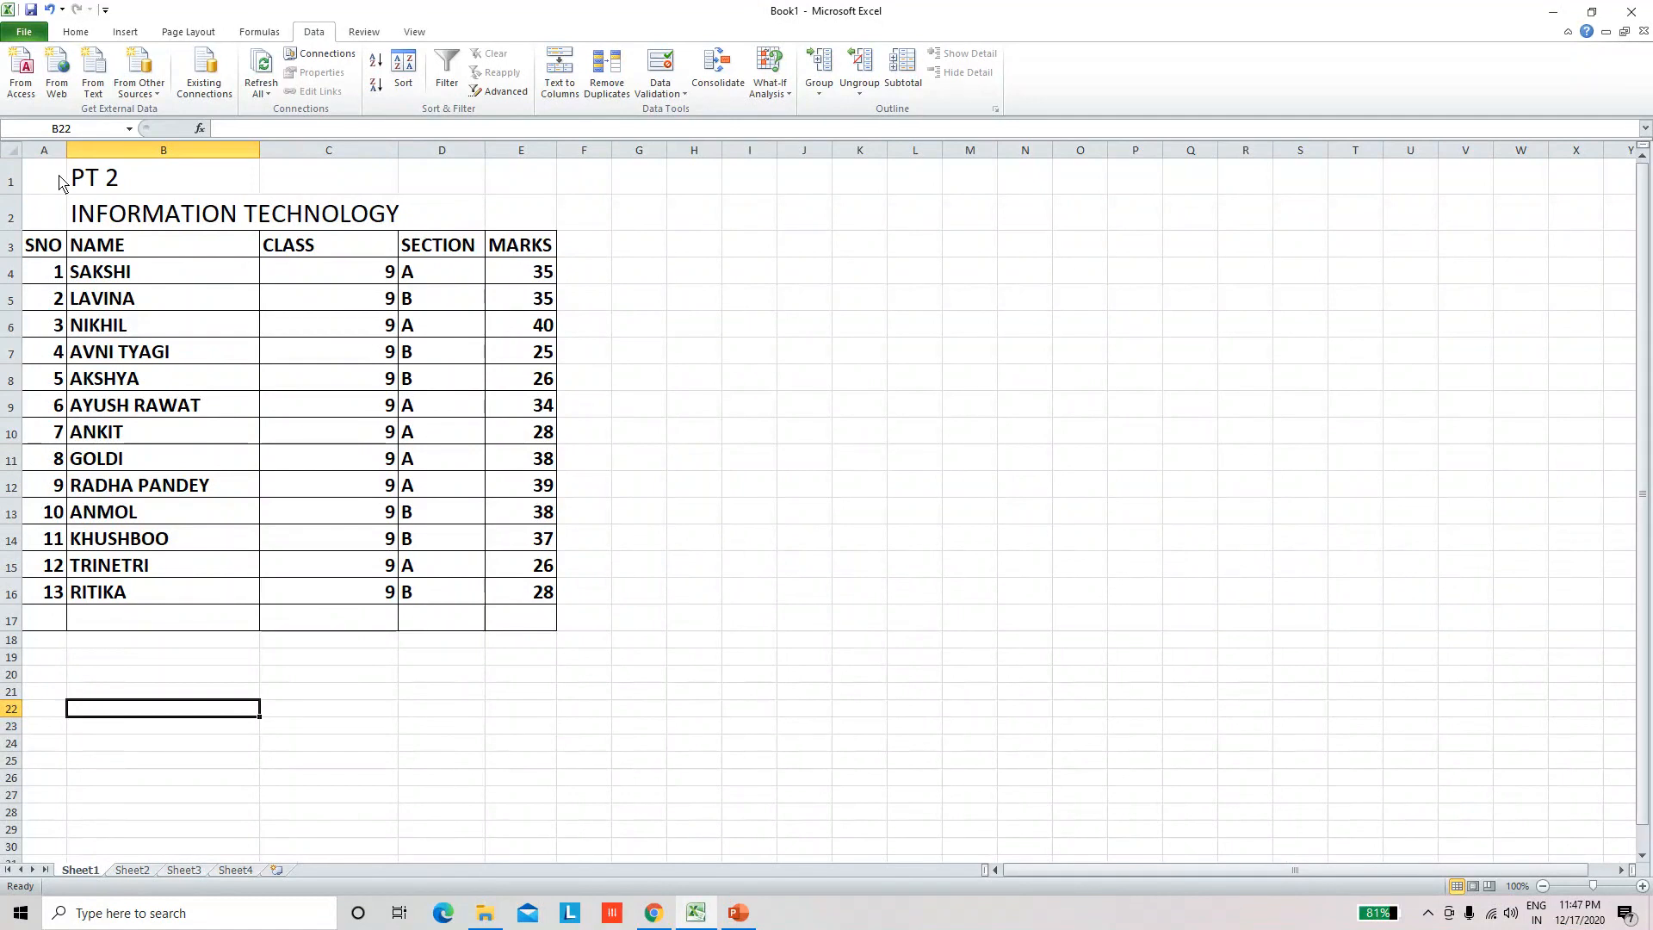
Step: Examine the marks table on Sheet1, including its name column, its header row and the extent of its data
left_click_drag(56, 190, 525, 622)
left_click(284, 457)
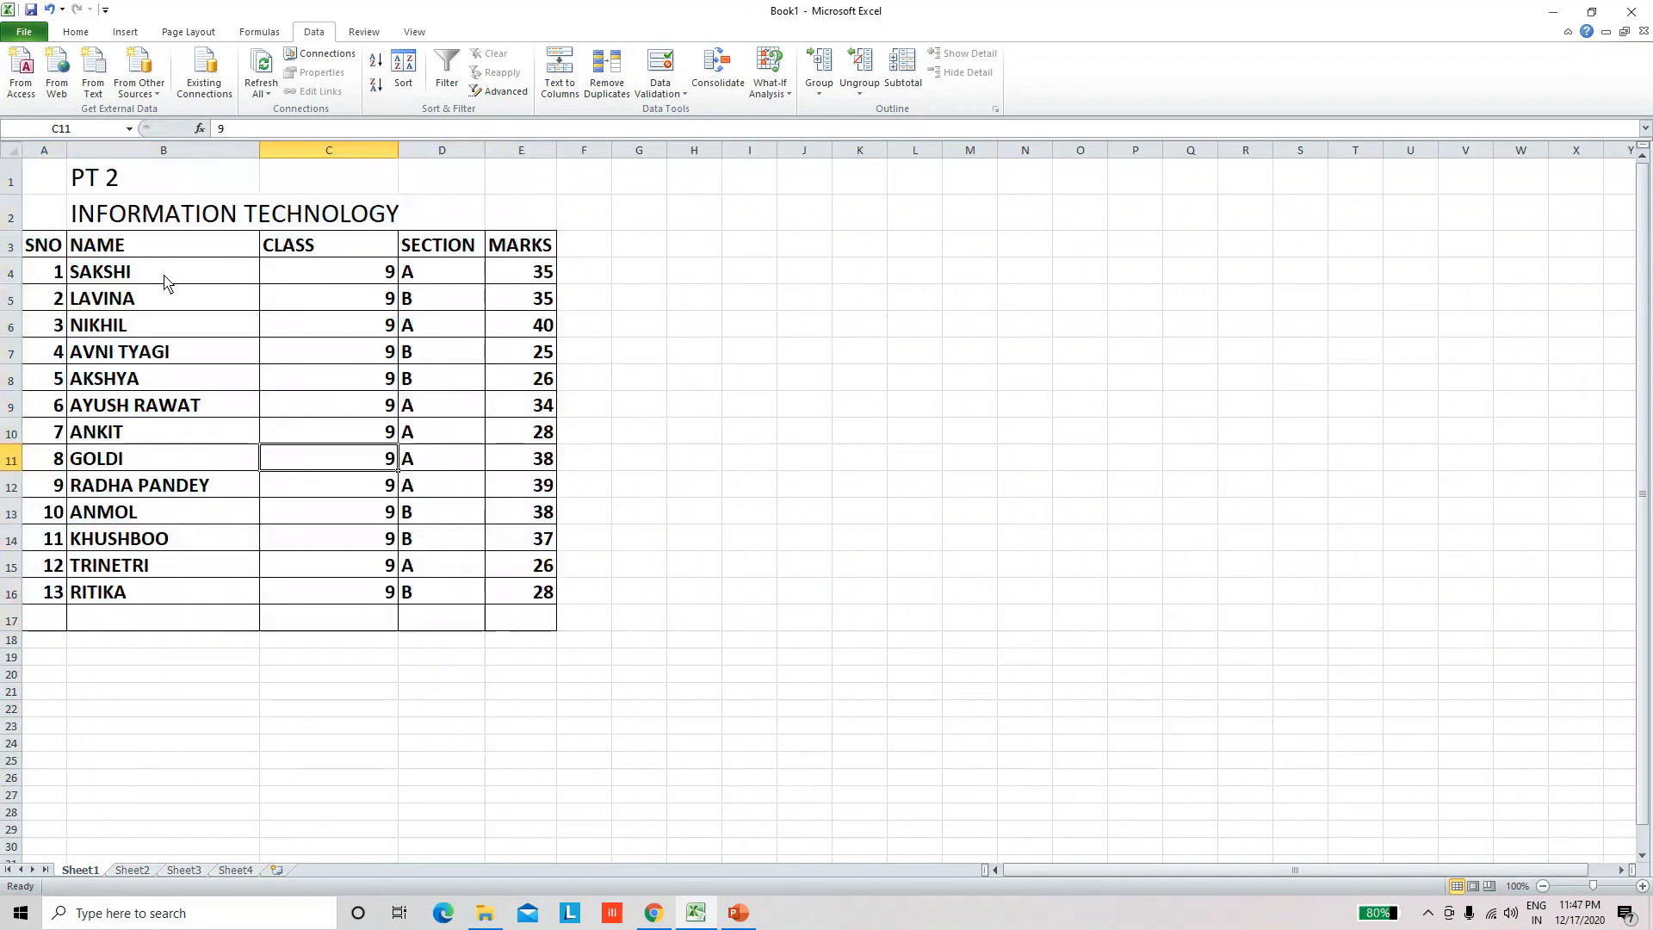
left_click_drag(163, 281, 150, 599)
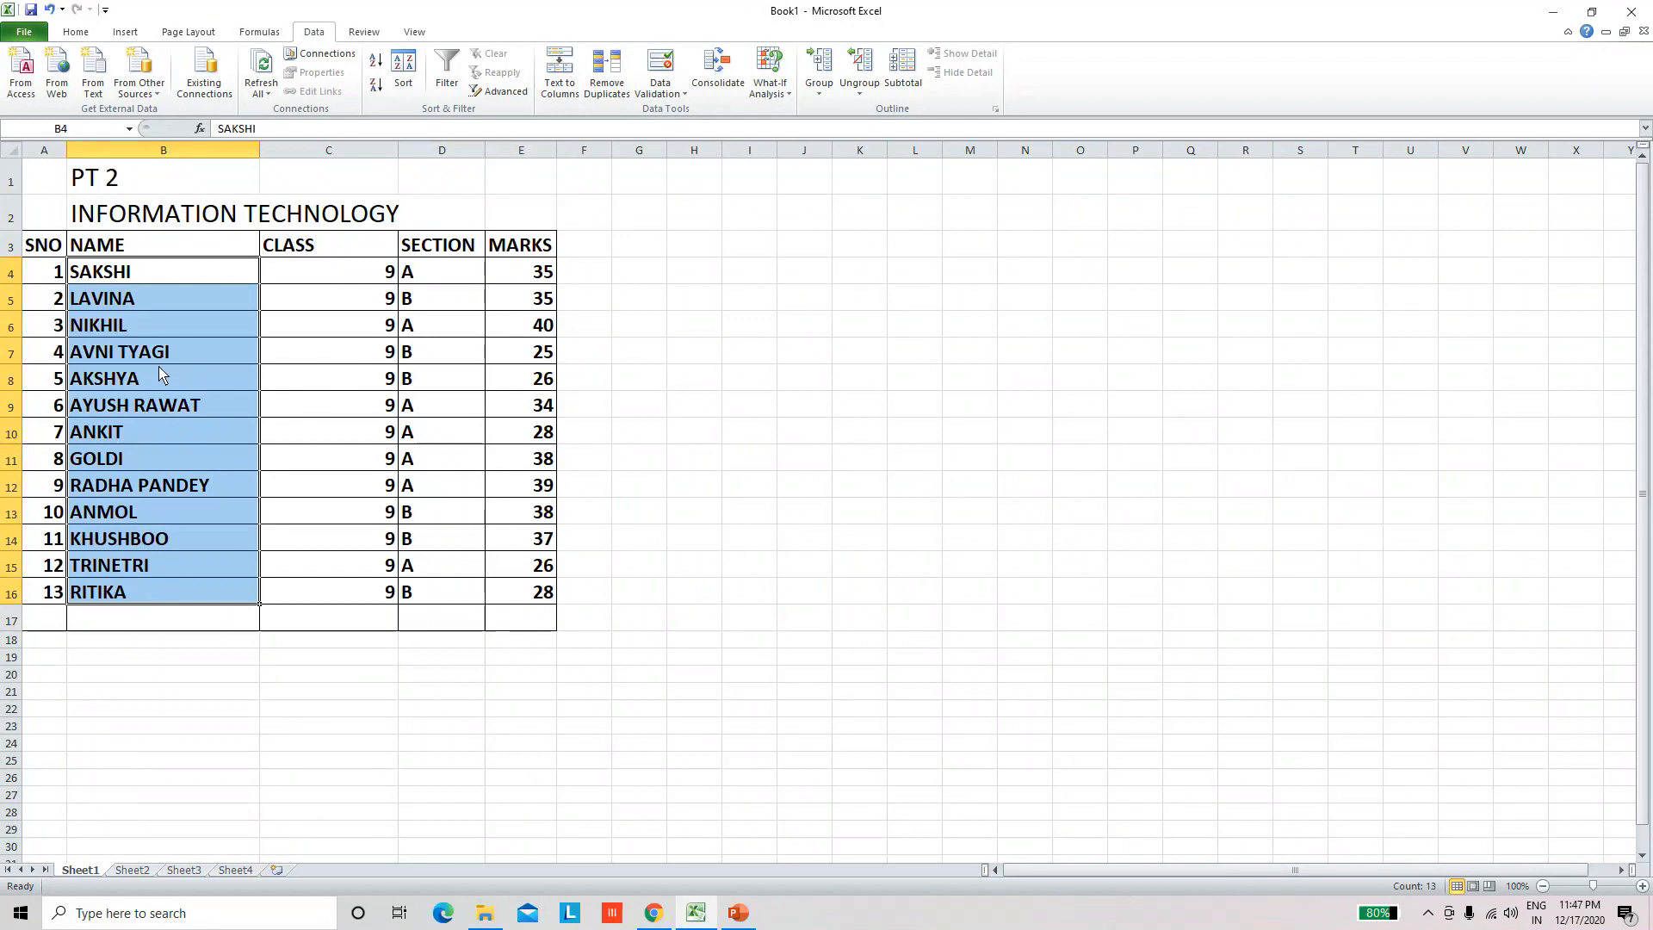
left_click(317, 276)
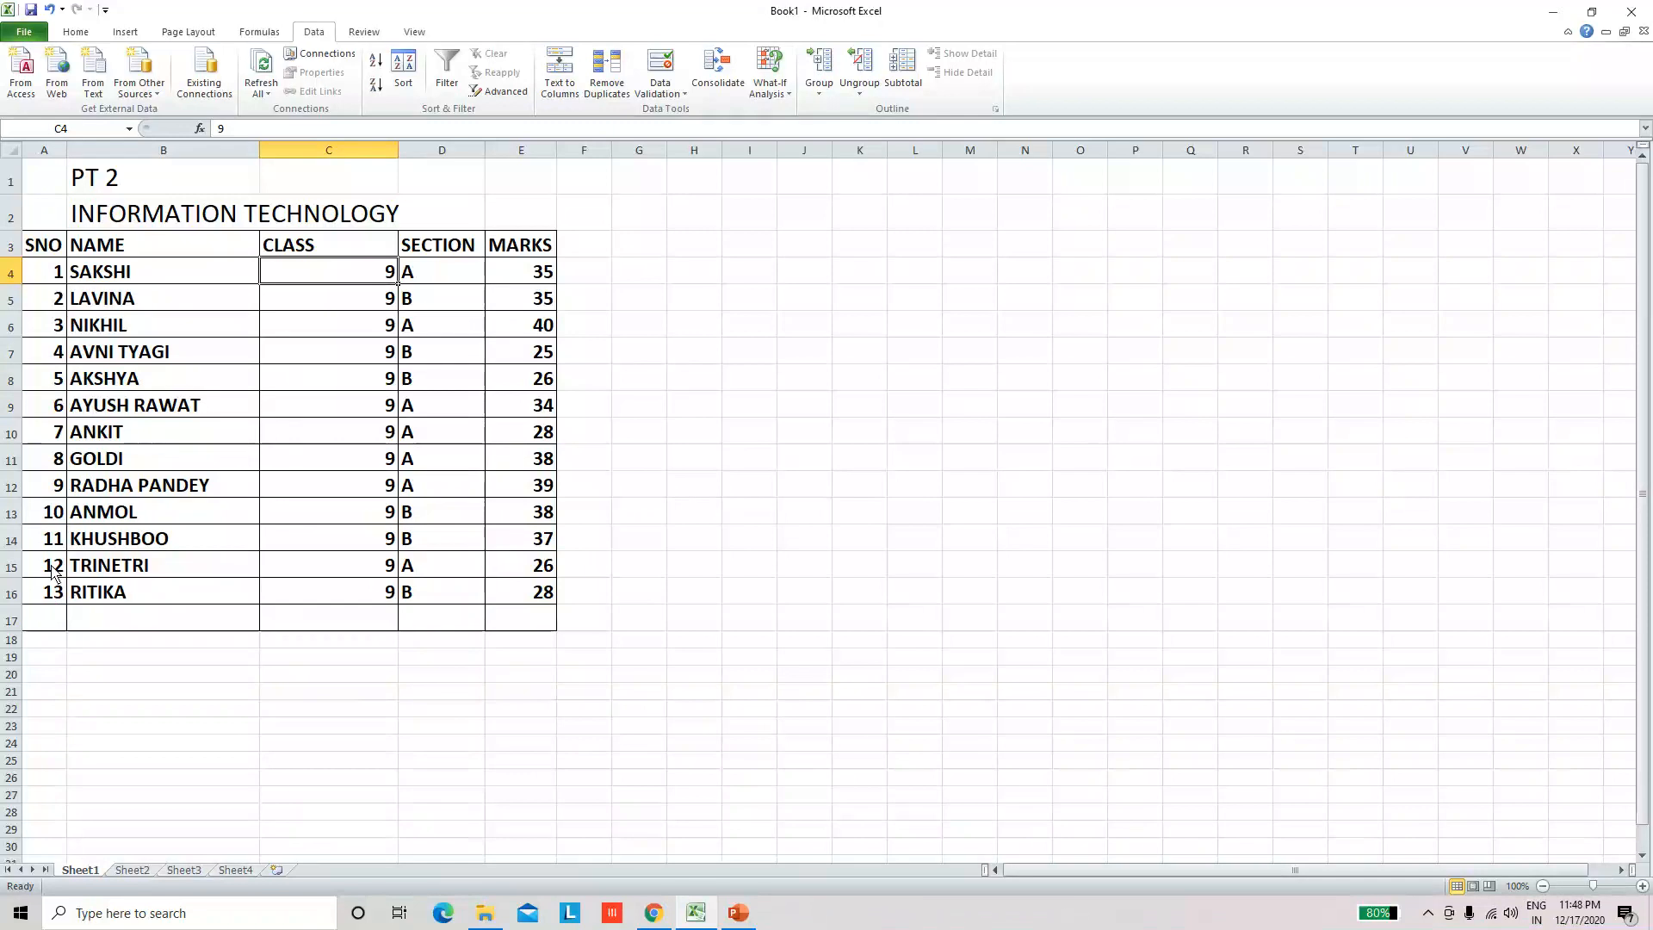
left_click_drag(34, 249, 547, 597)
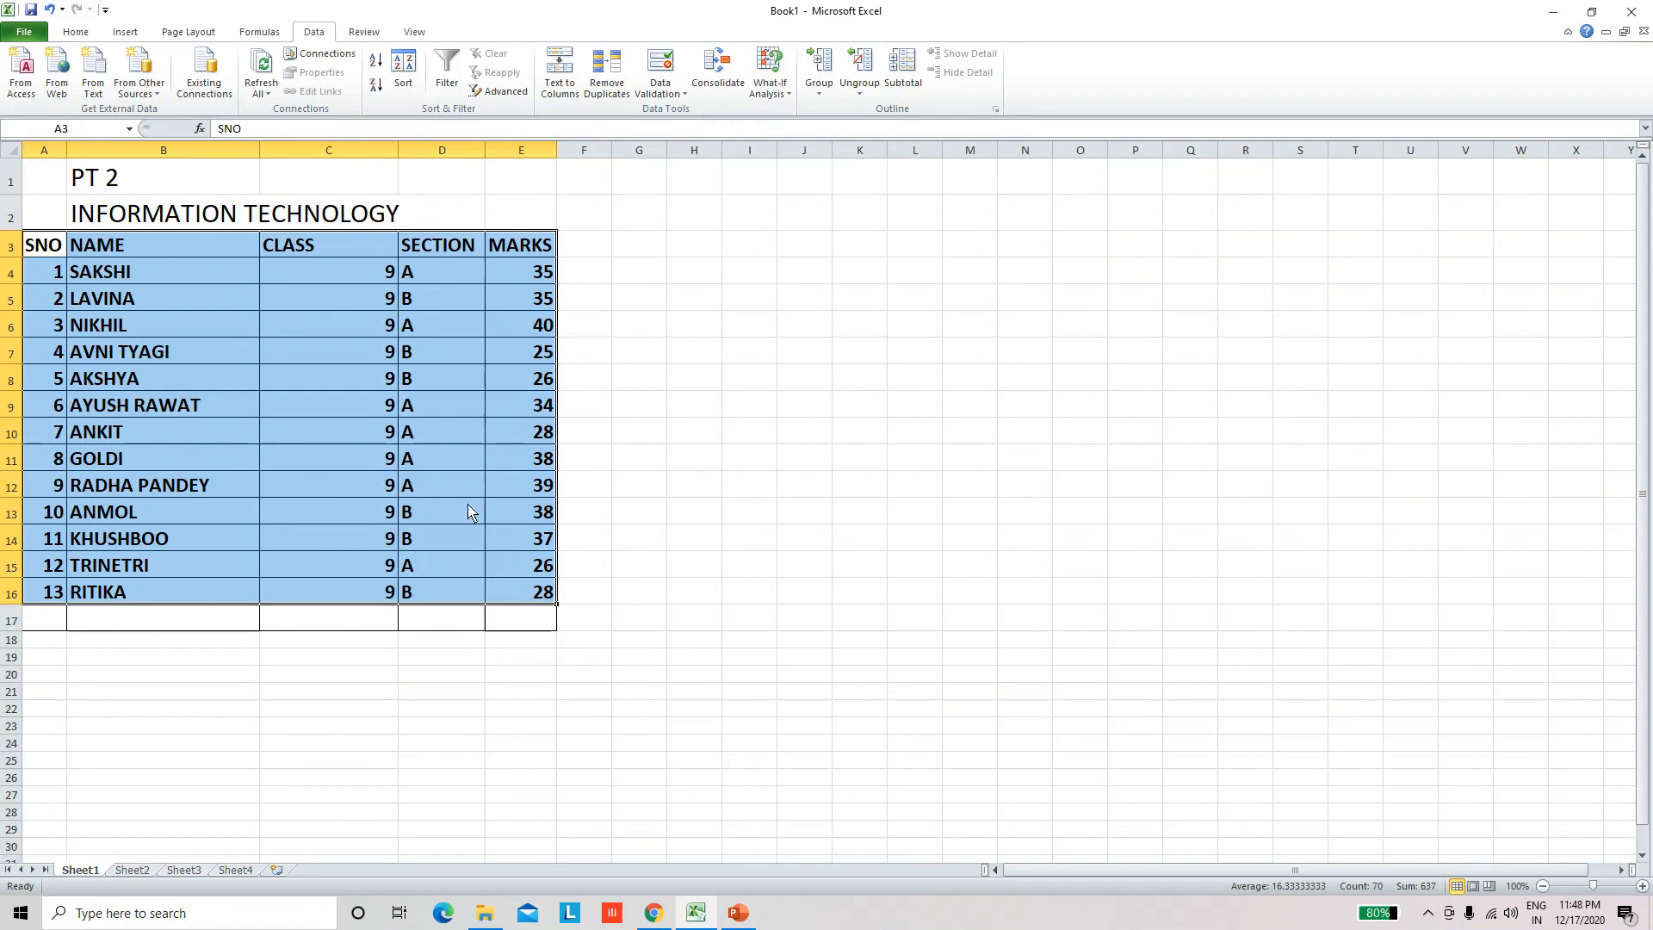
left_click(440, 620)
left_click(387, 621)
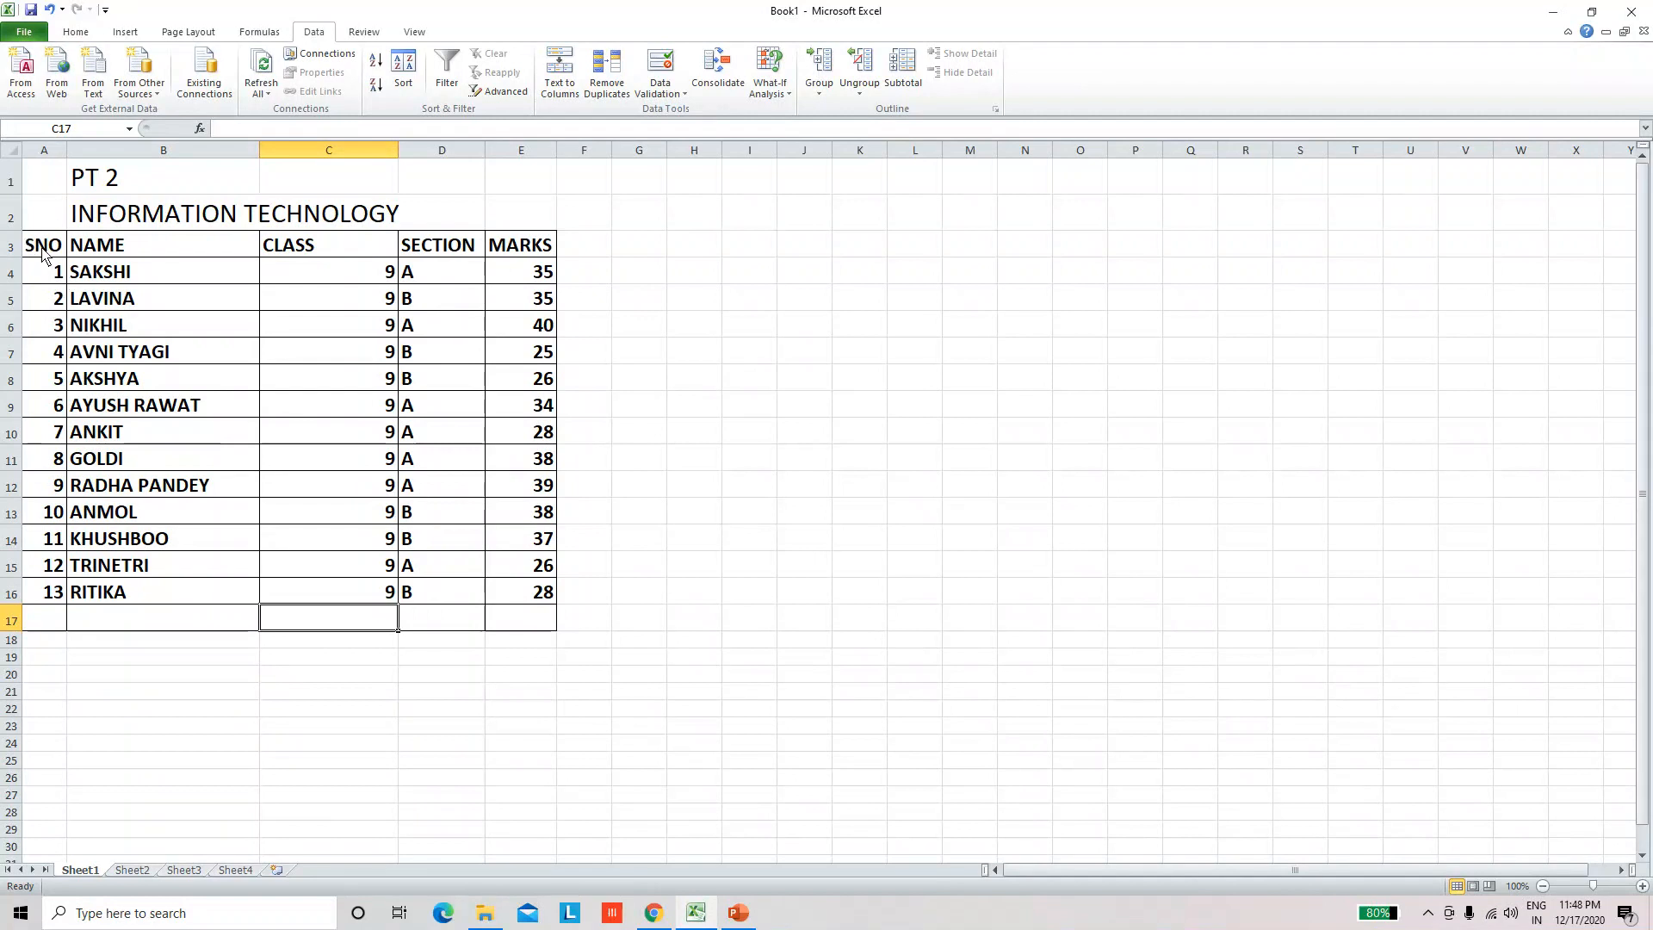
left_click(52, 219)
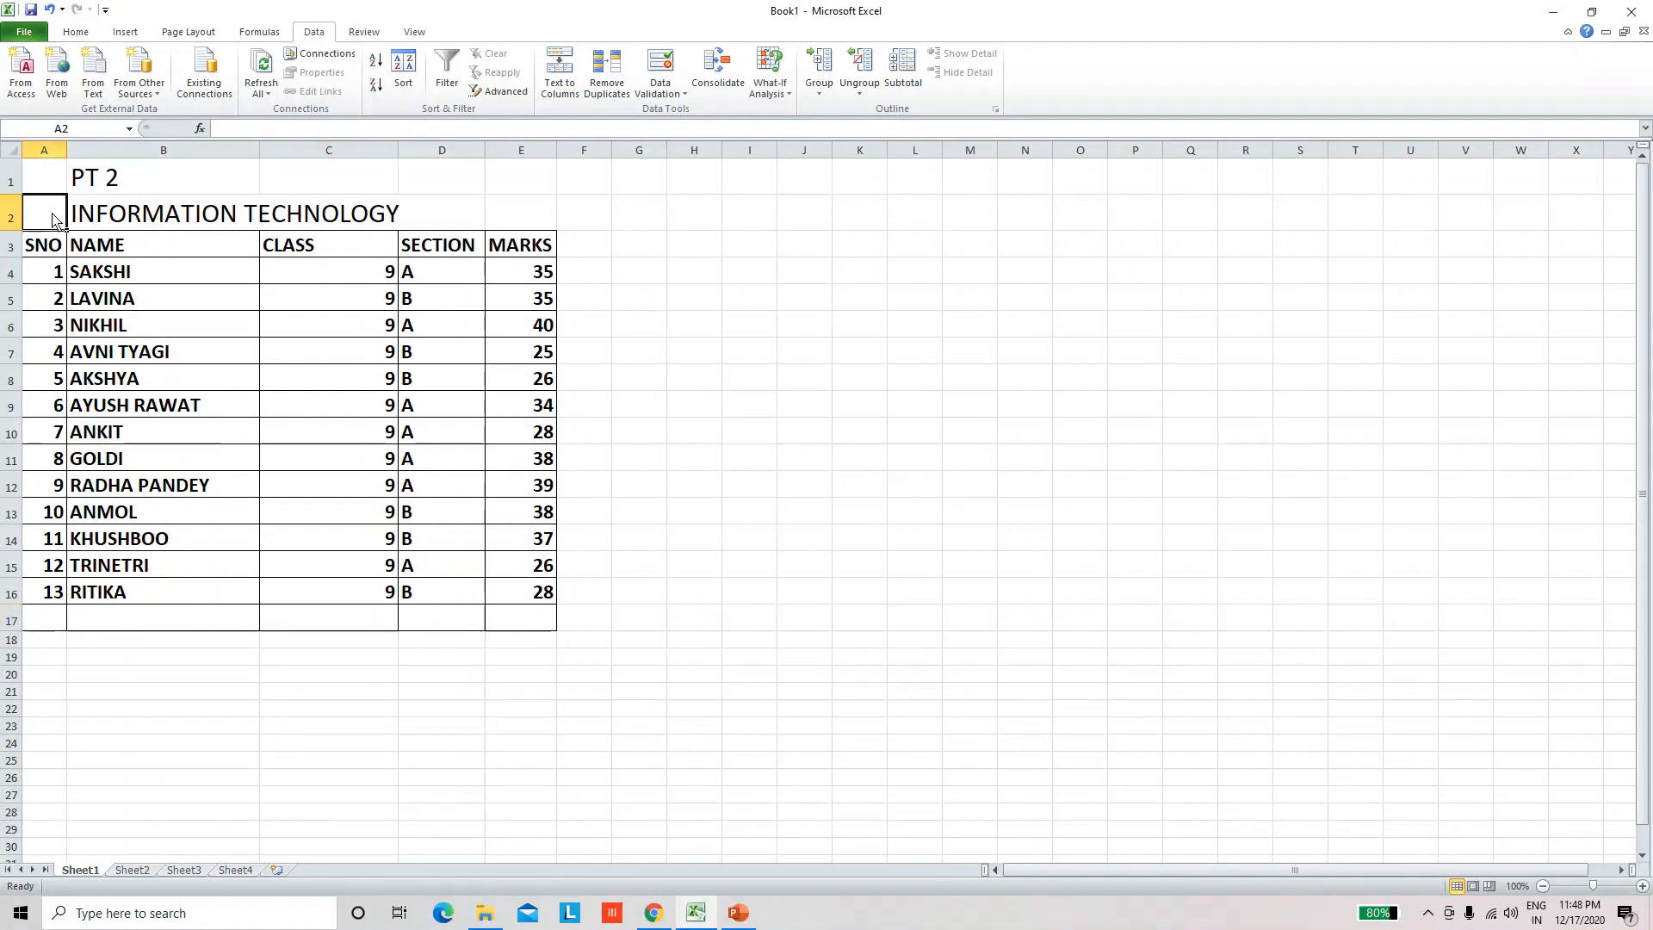
left_click(181, 379)
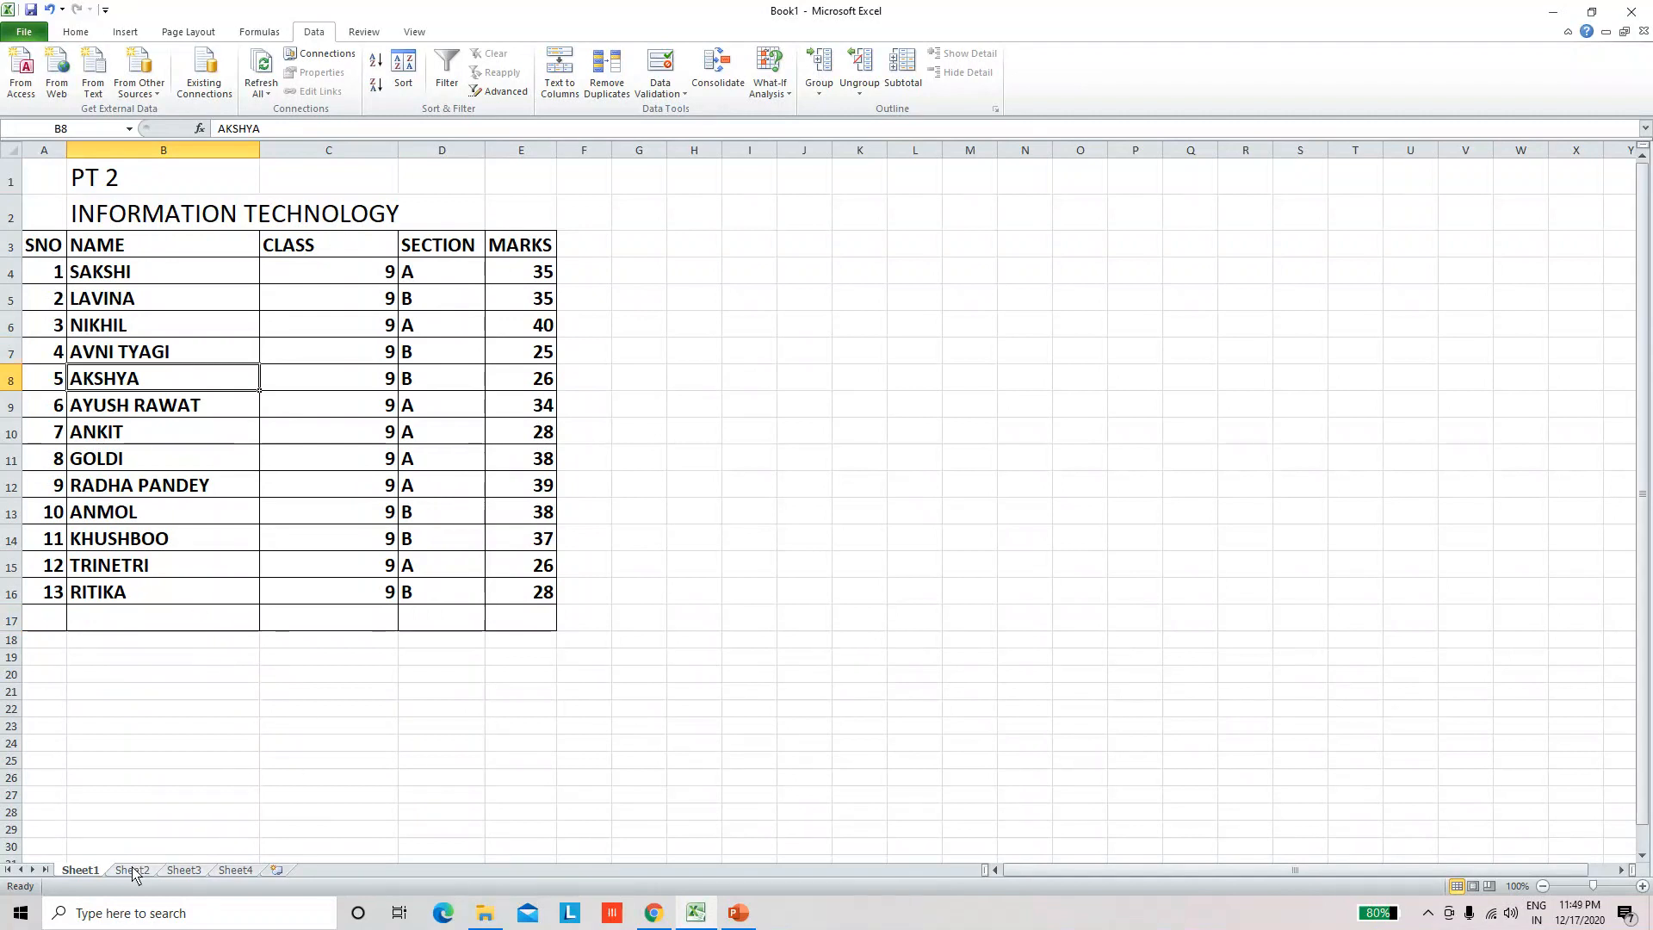
left_click(183, 618)
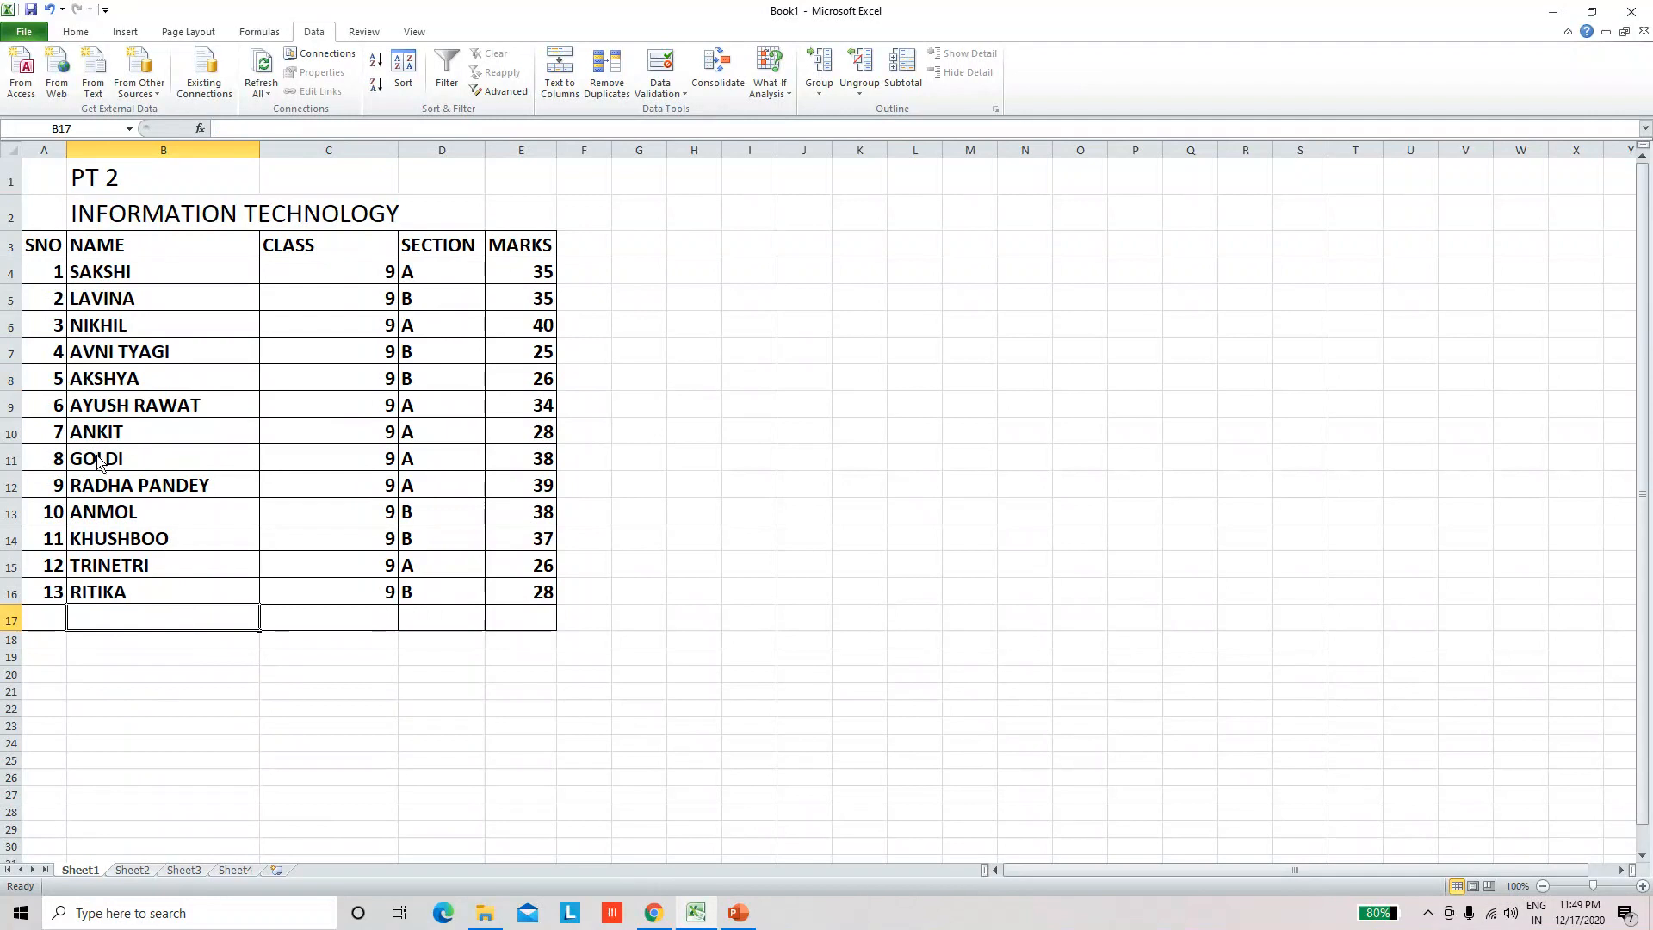
left_click(75, 357)
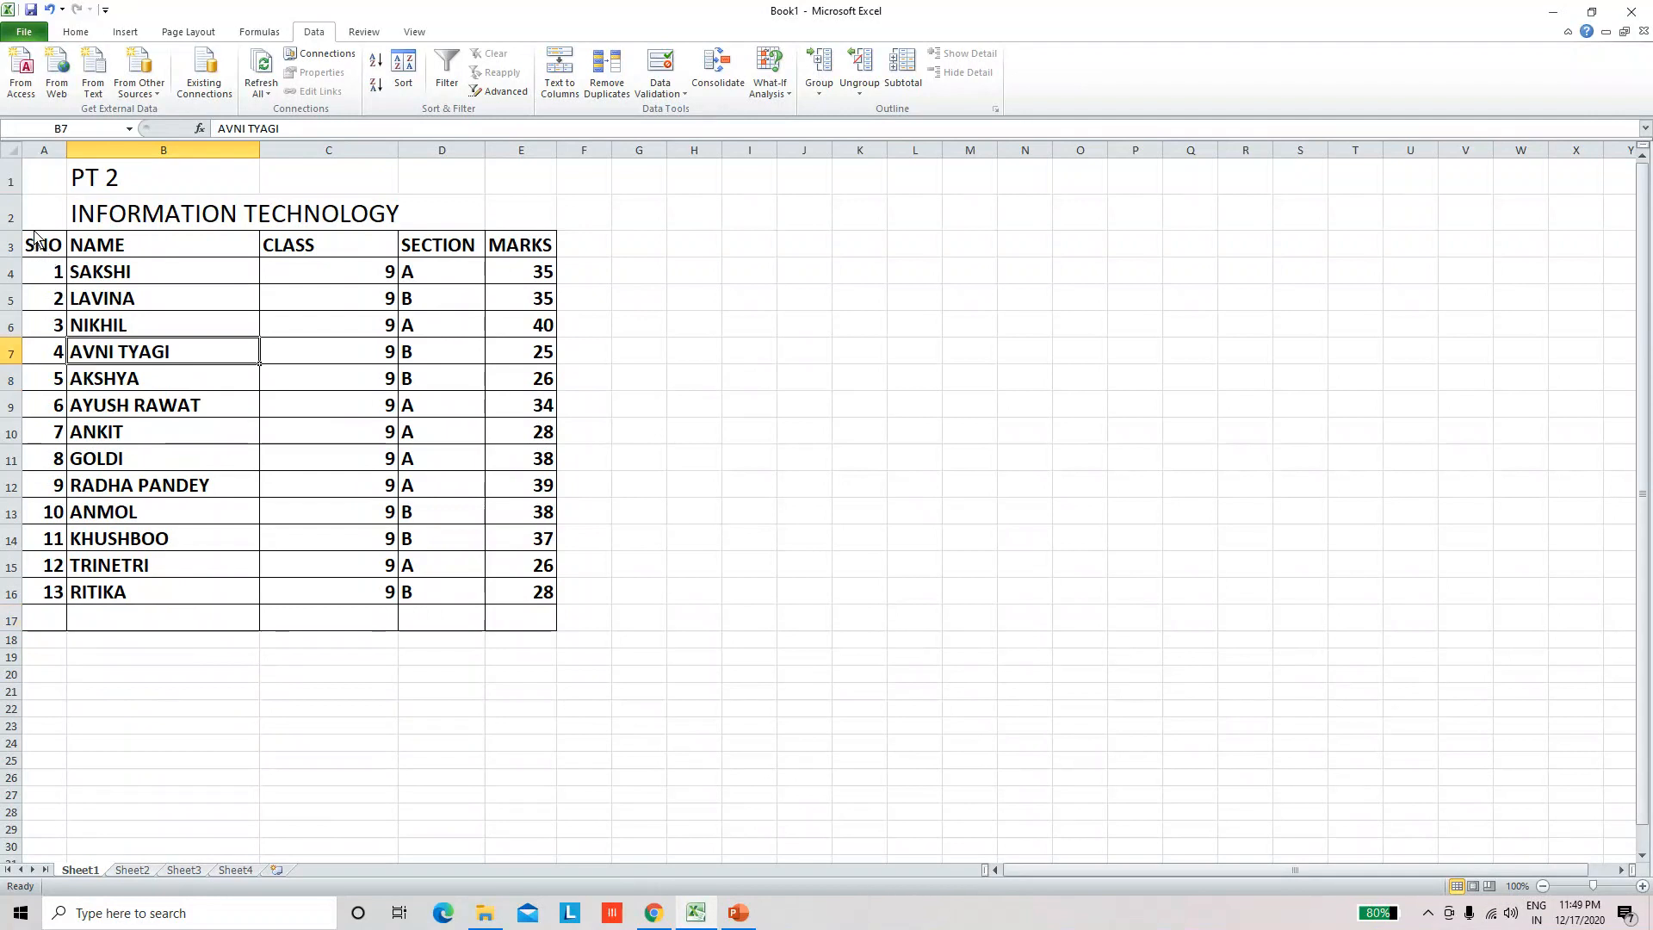
left_click_drag(35, 250, 509, 599)
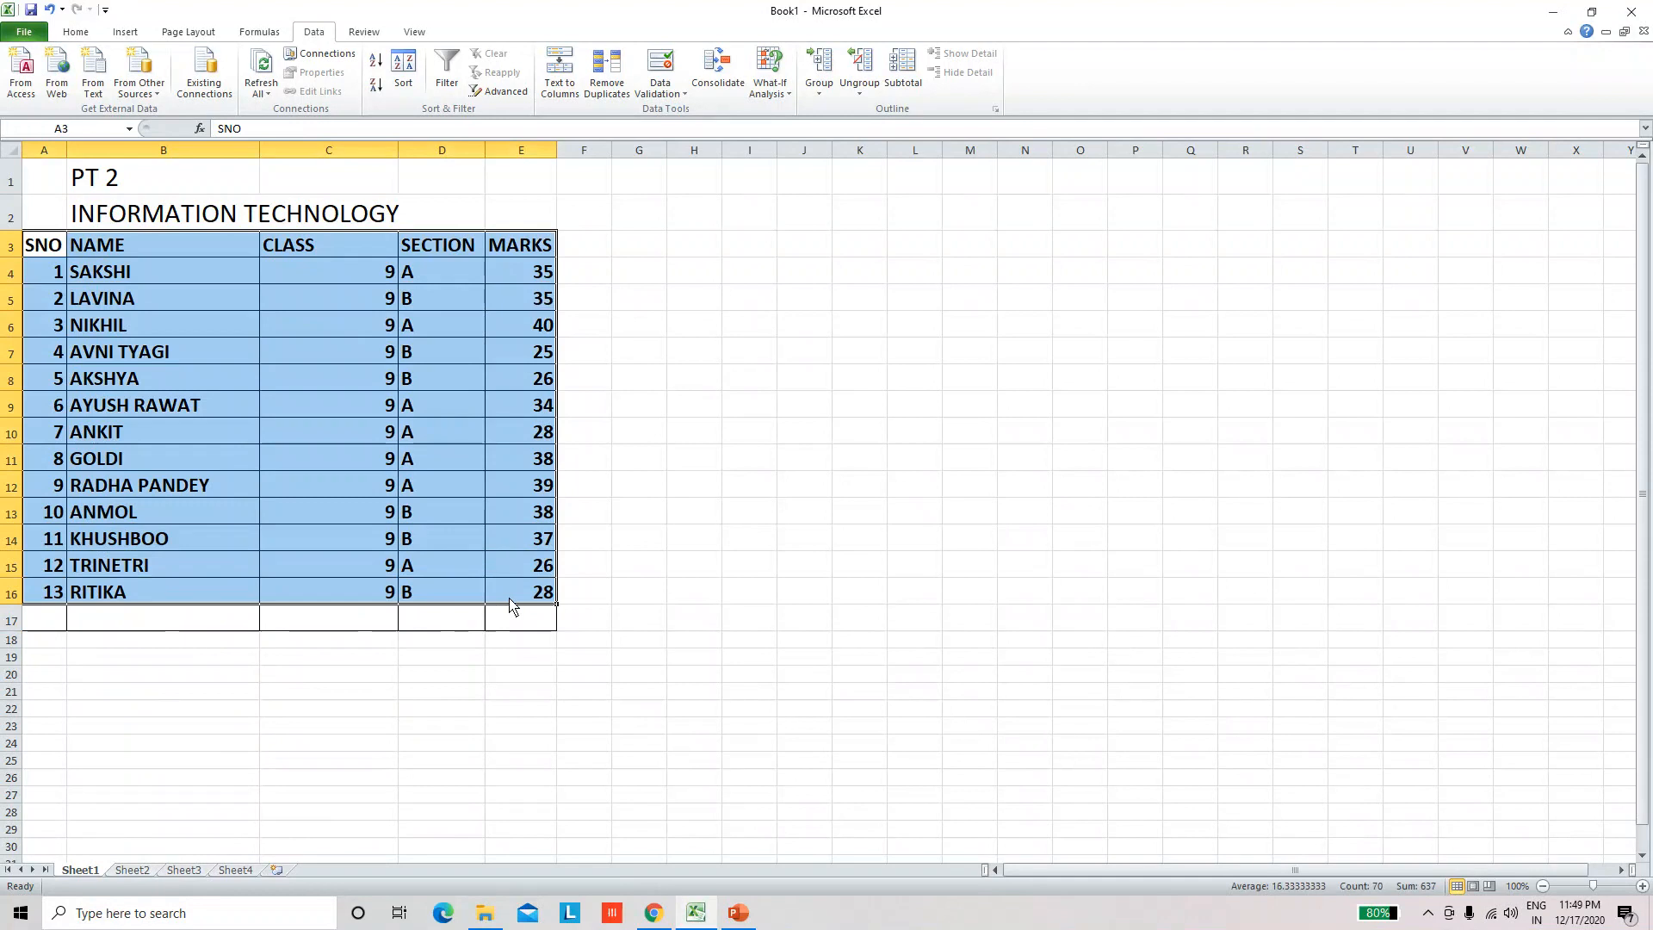
left_click(301, 325)
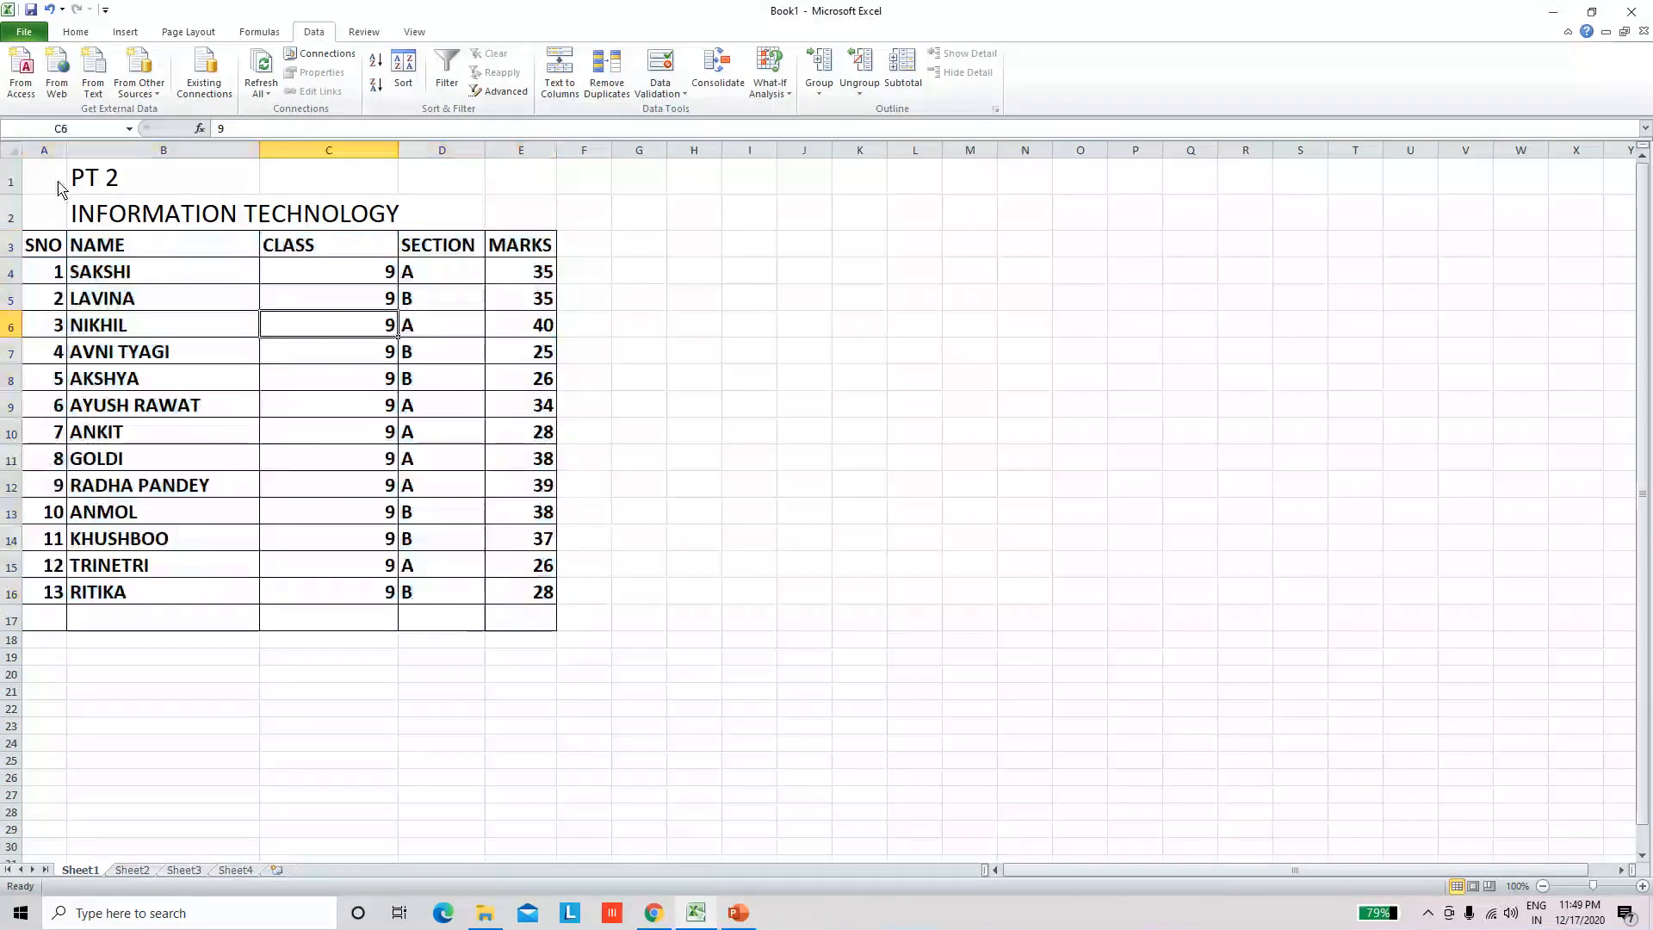
Step: Copy the titles and marks table in A1:E16 of Sheet1 and paste them into Sheet2 starting at cell B3
left_click_drag(63, 185, 551, 610)
key("ctrl+c")
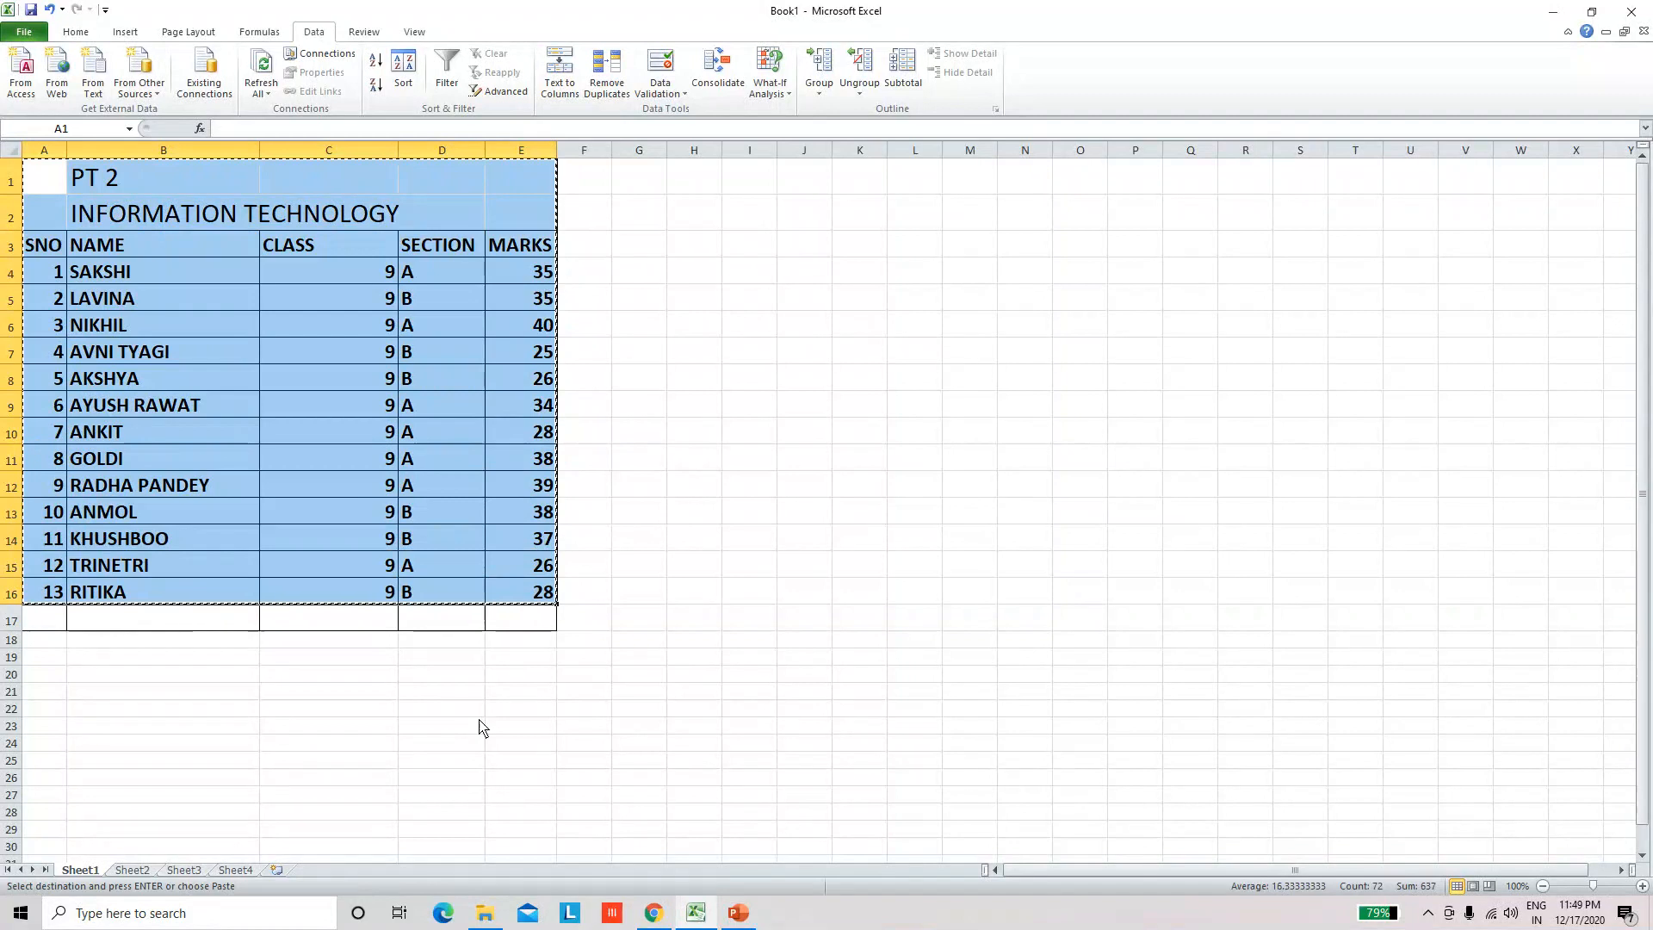
left_click(129, 871)
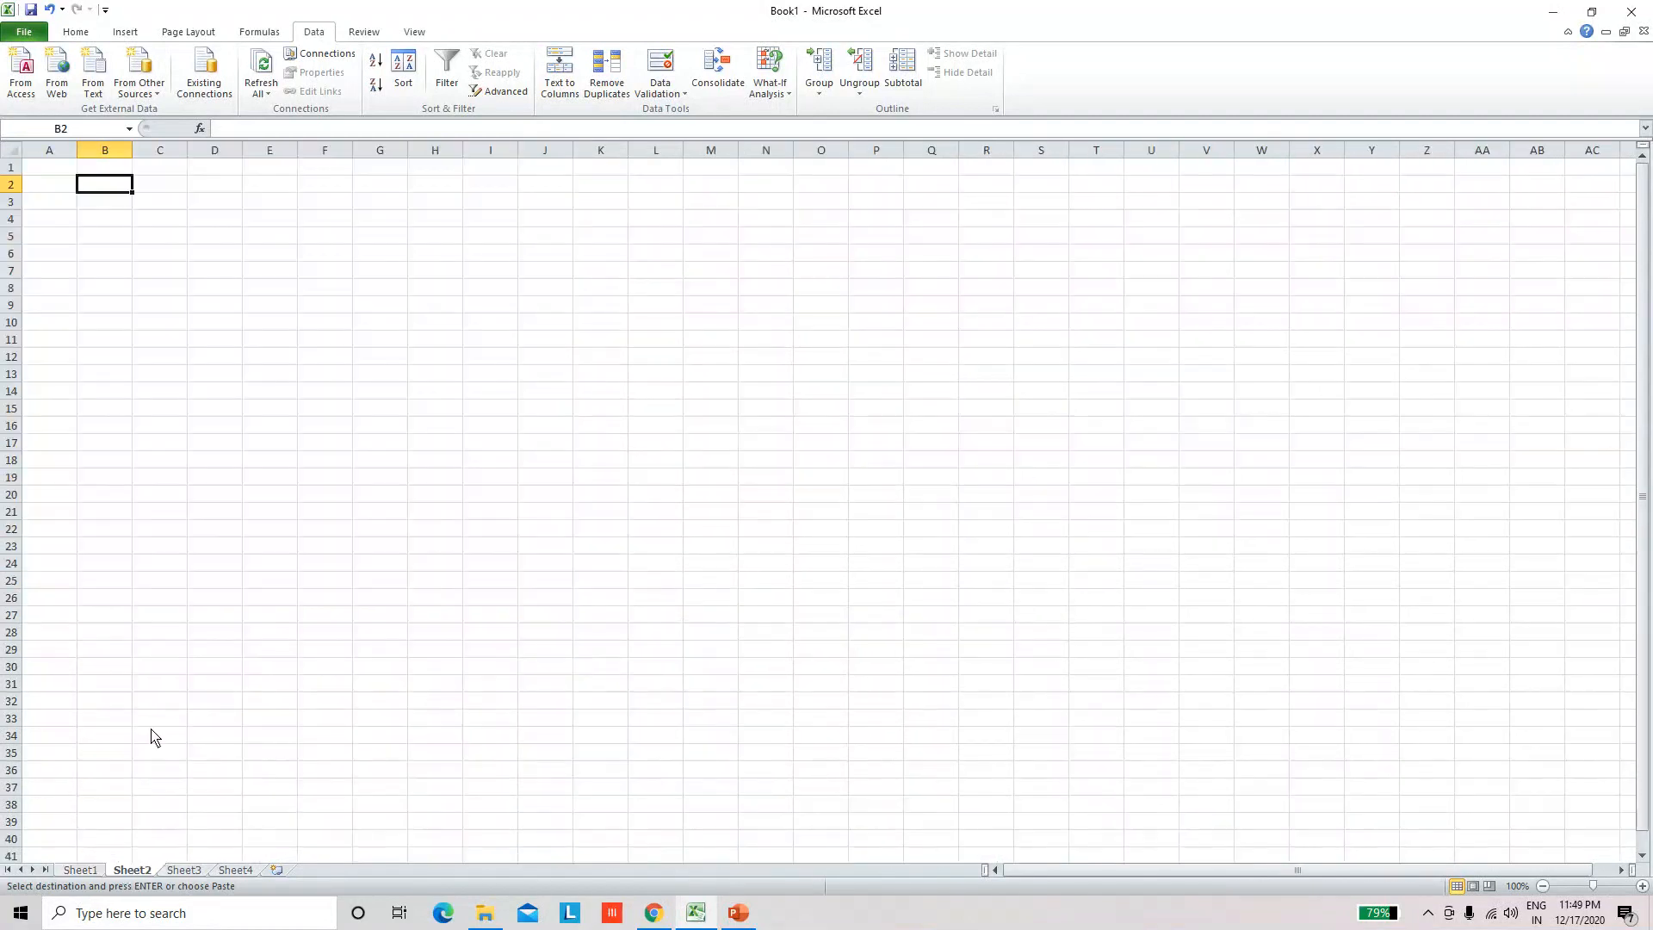
left_click(142, 498)
left_click(93, 209)
key("ctrl+v")
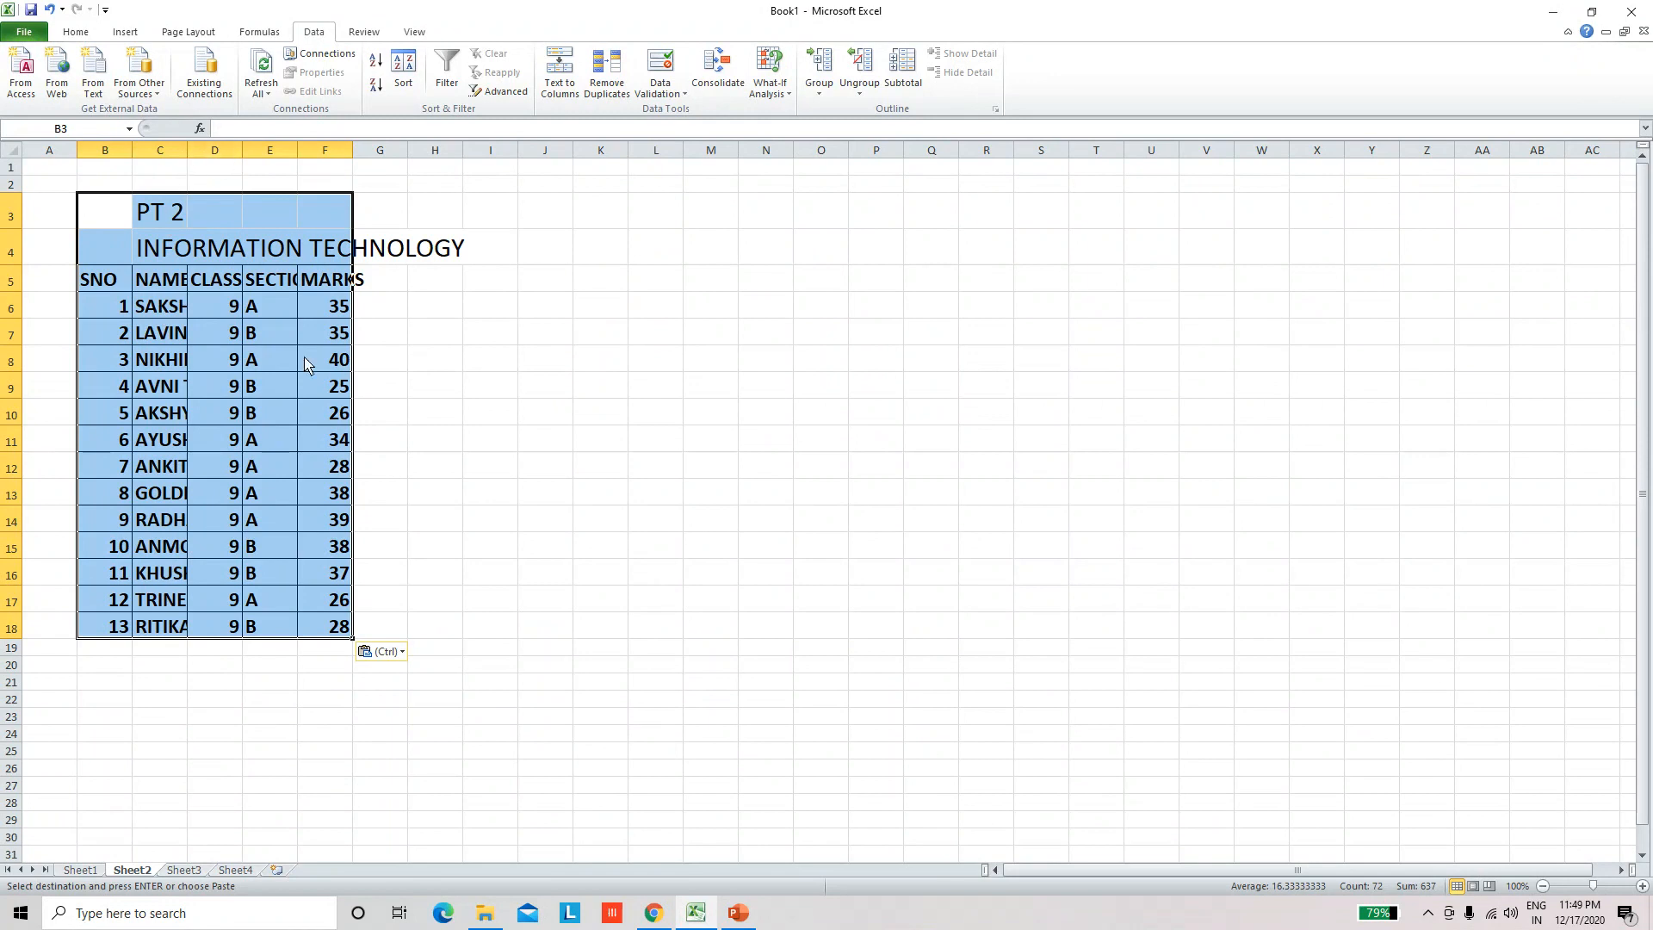
left_click(471, 408)
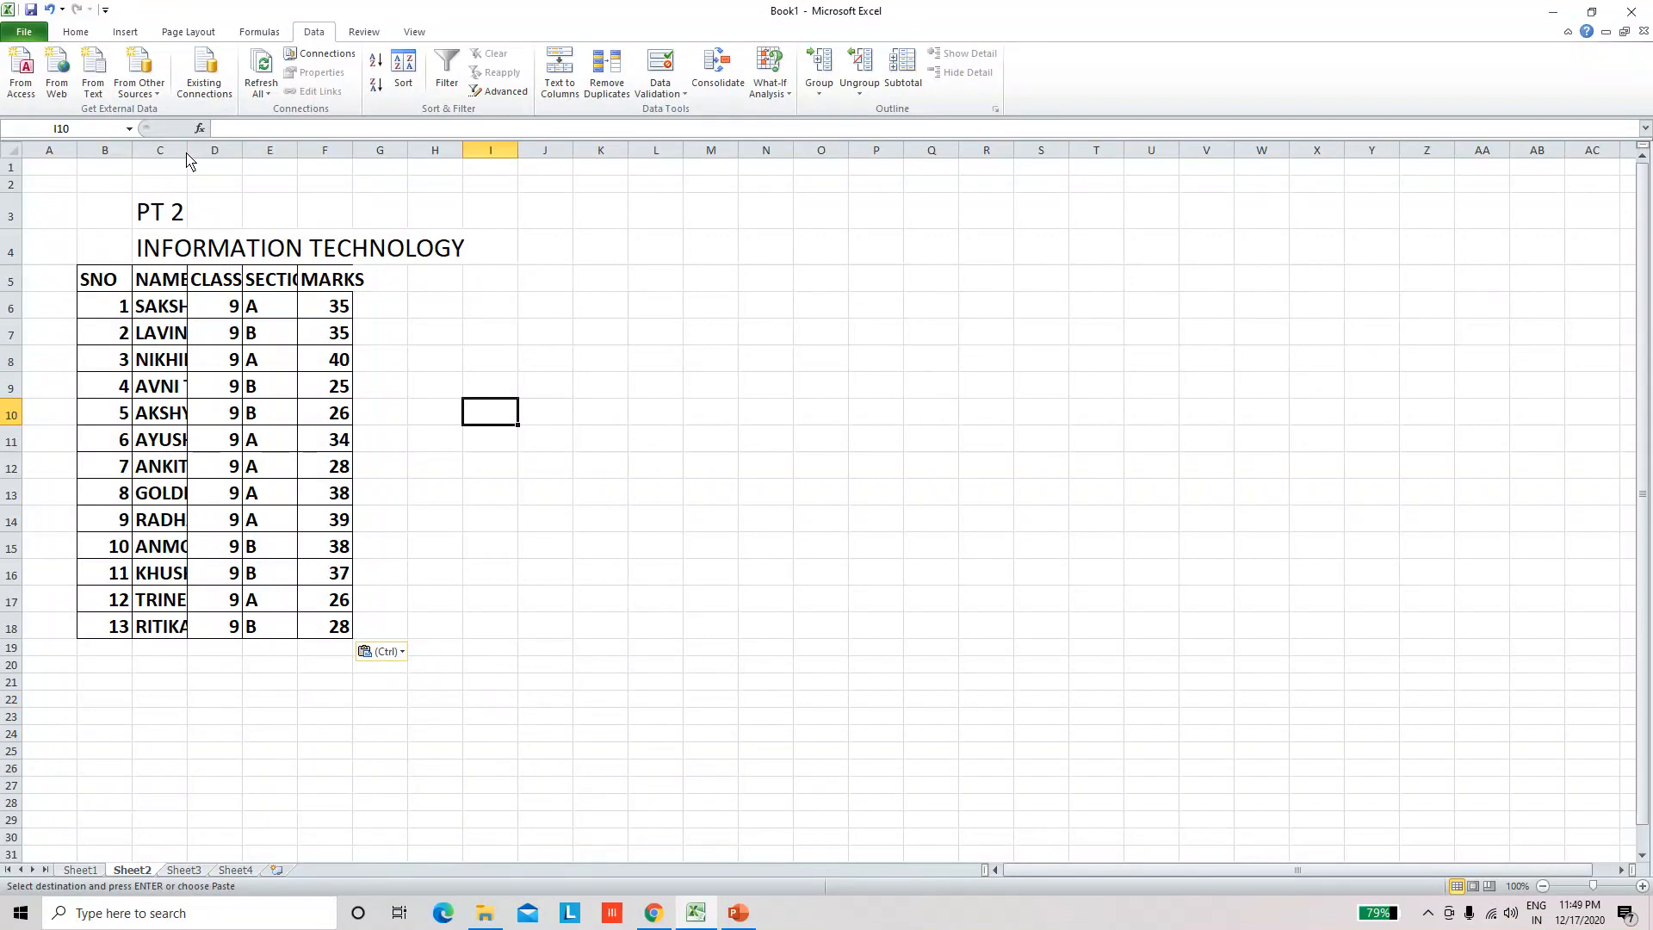
Step: AutoFit columns C through F on Sheet2 so the name, class, section and marks entries fit
mouse_move(187, 160)
left_mouse_down()
mouse_move(306, 158)
mouse_move(190, 165)
left_mouse_up()
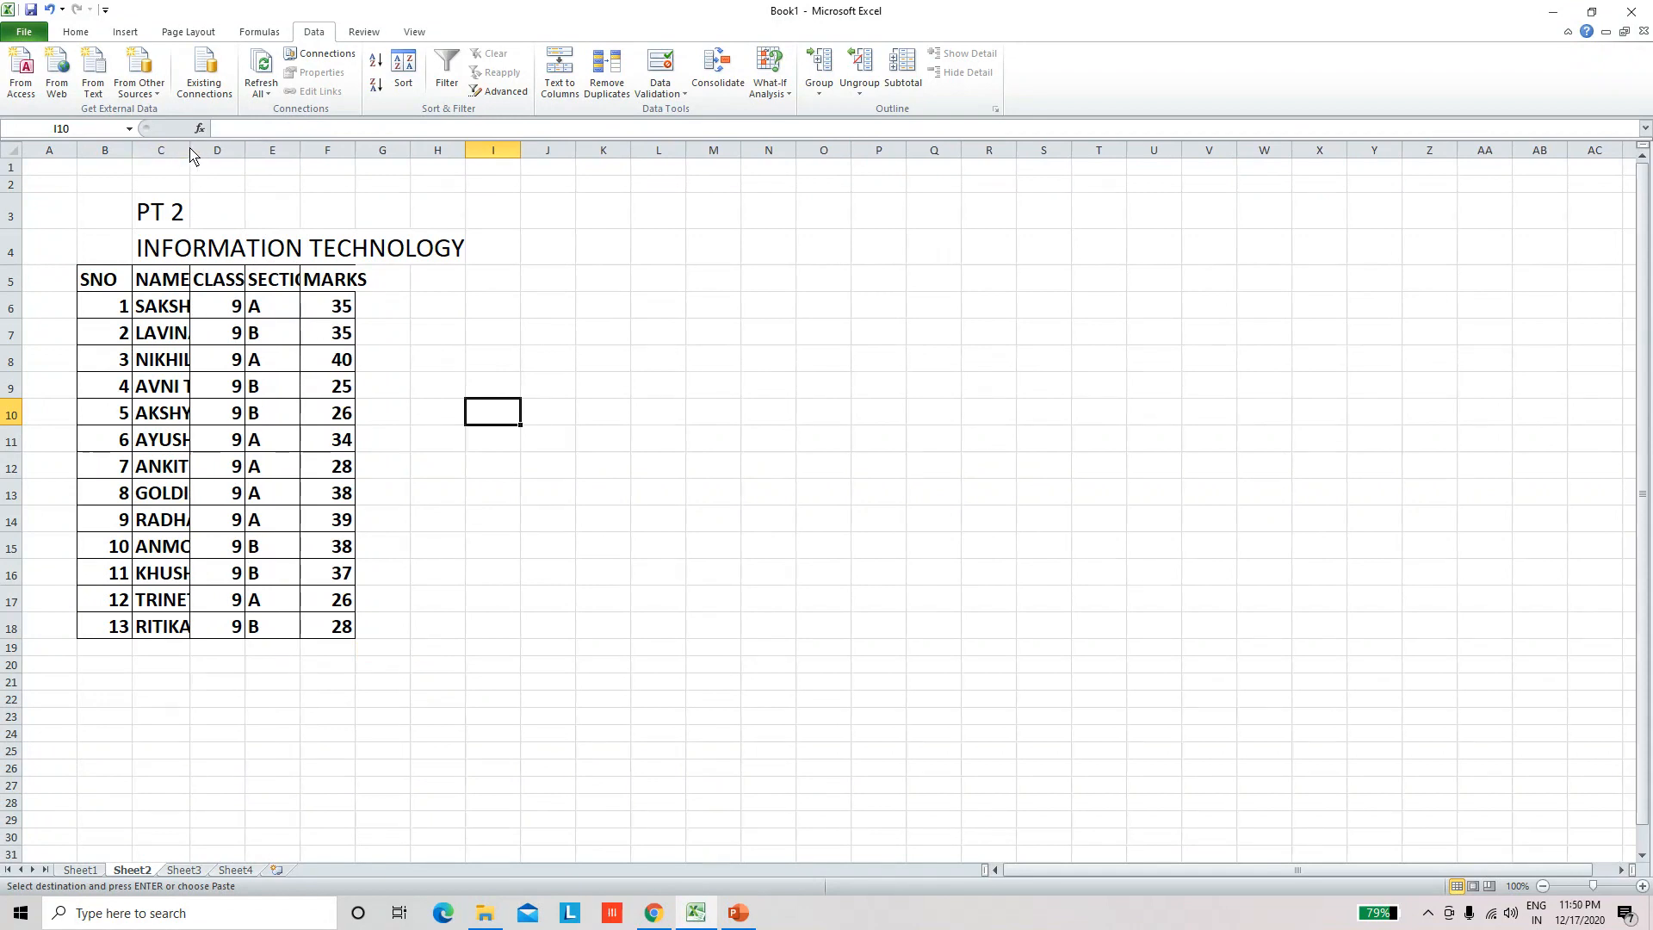
double_click(190, 156)
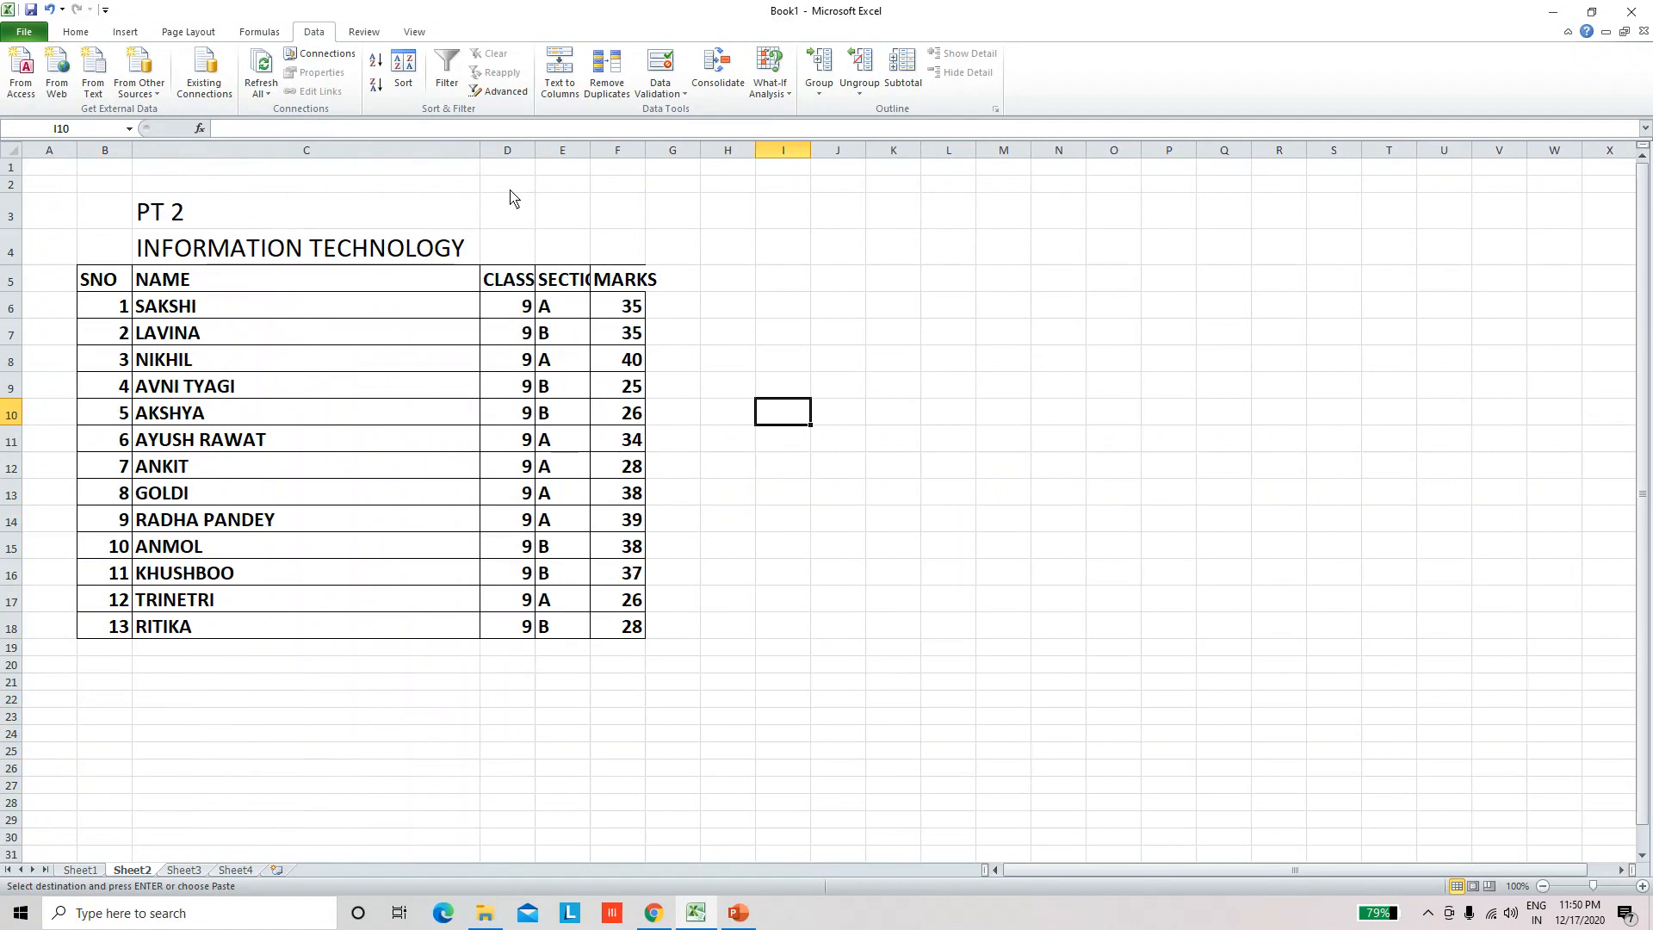
double_click(535, 154)
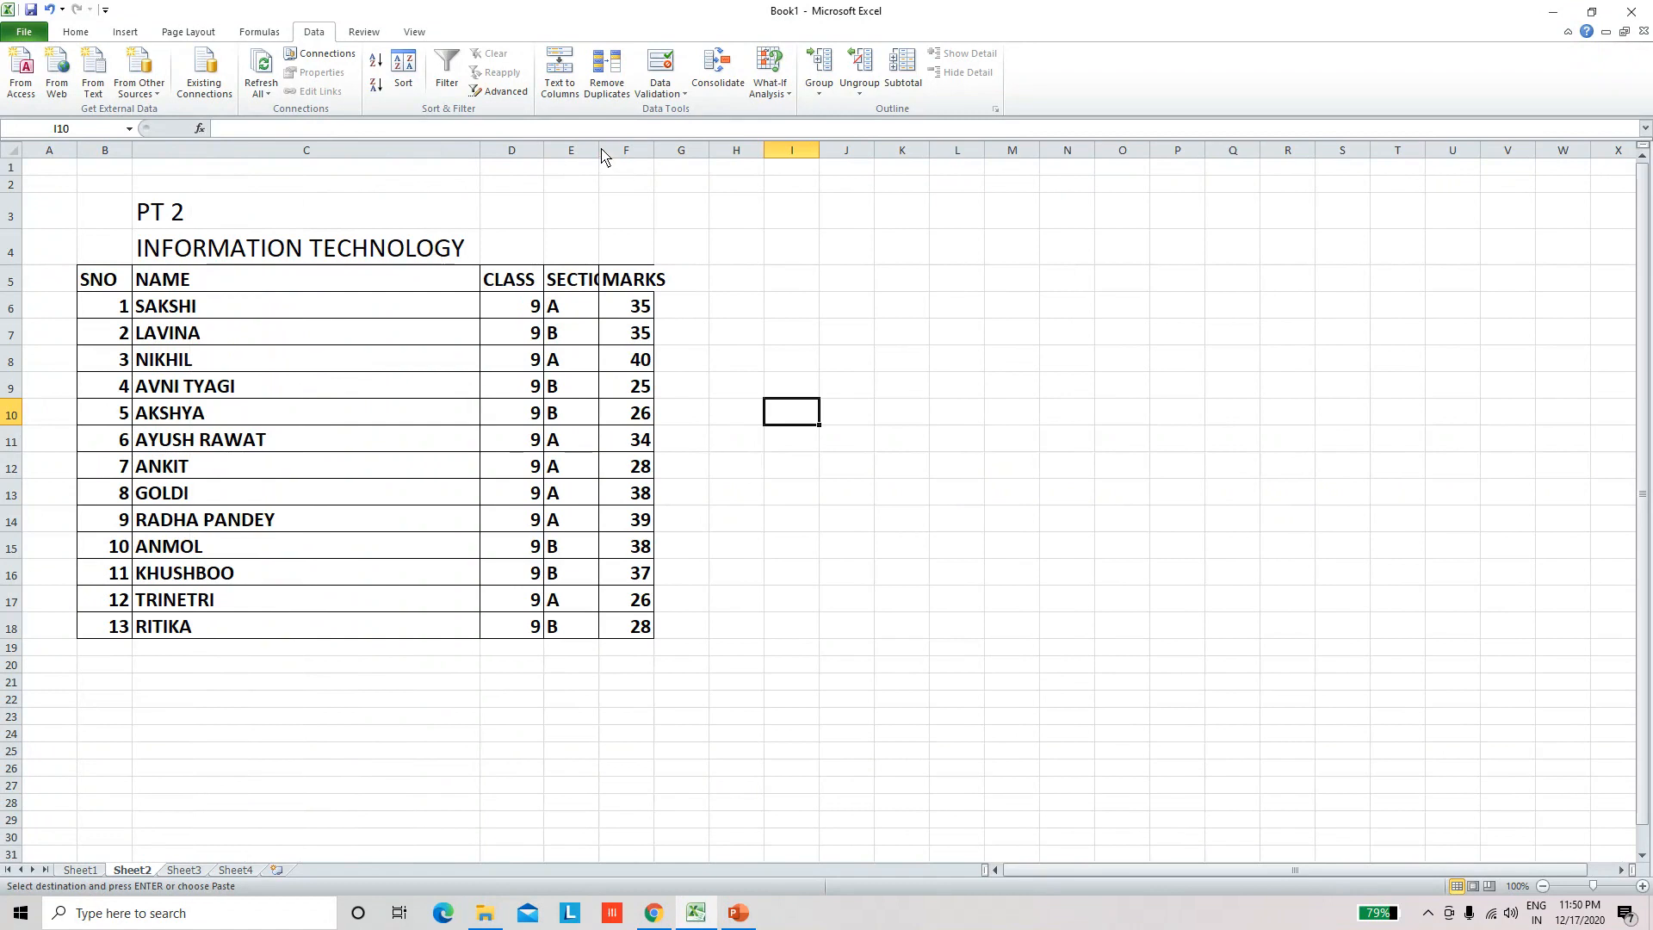
double_click(599, 152)
double_click(686, 154)
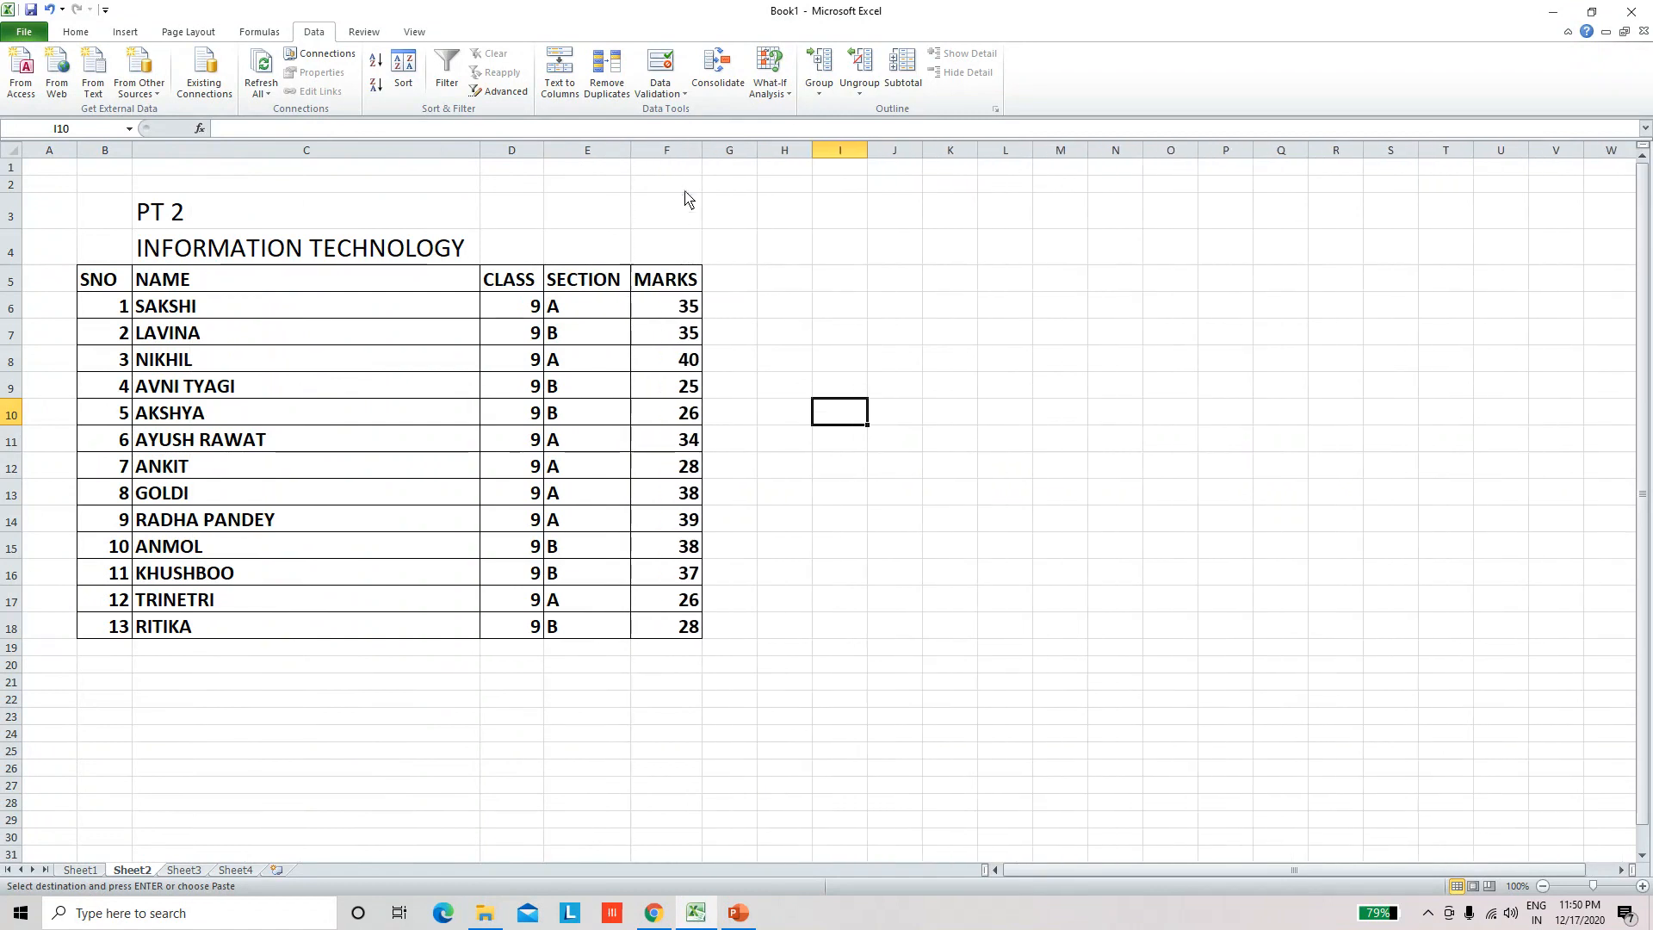
left_click(657, 668)
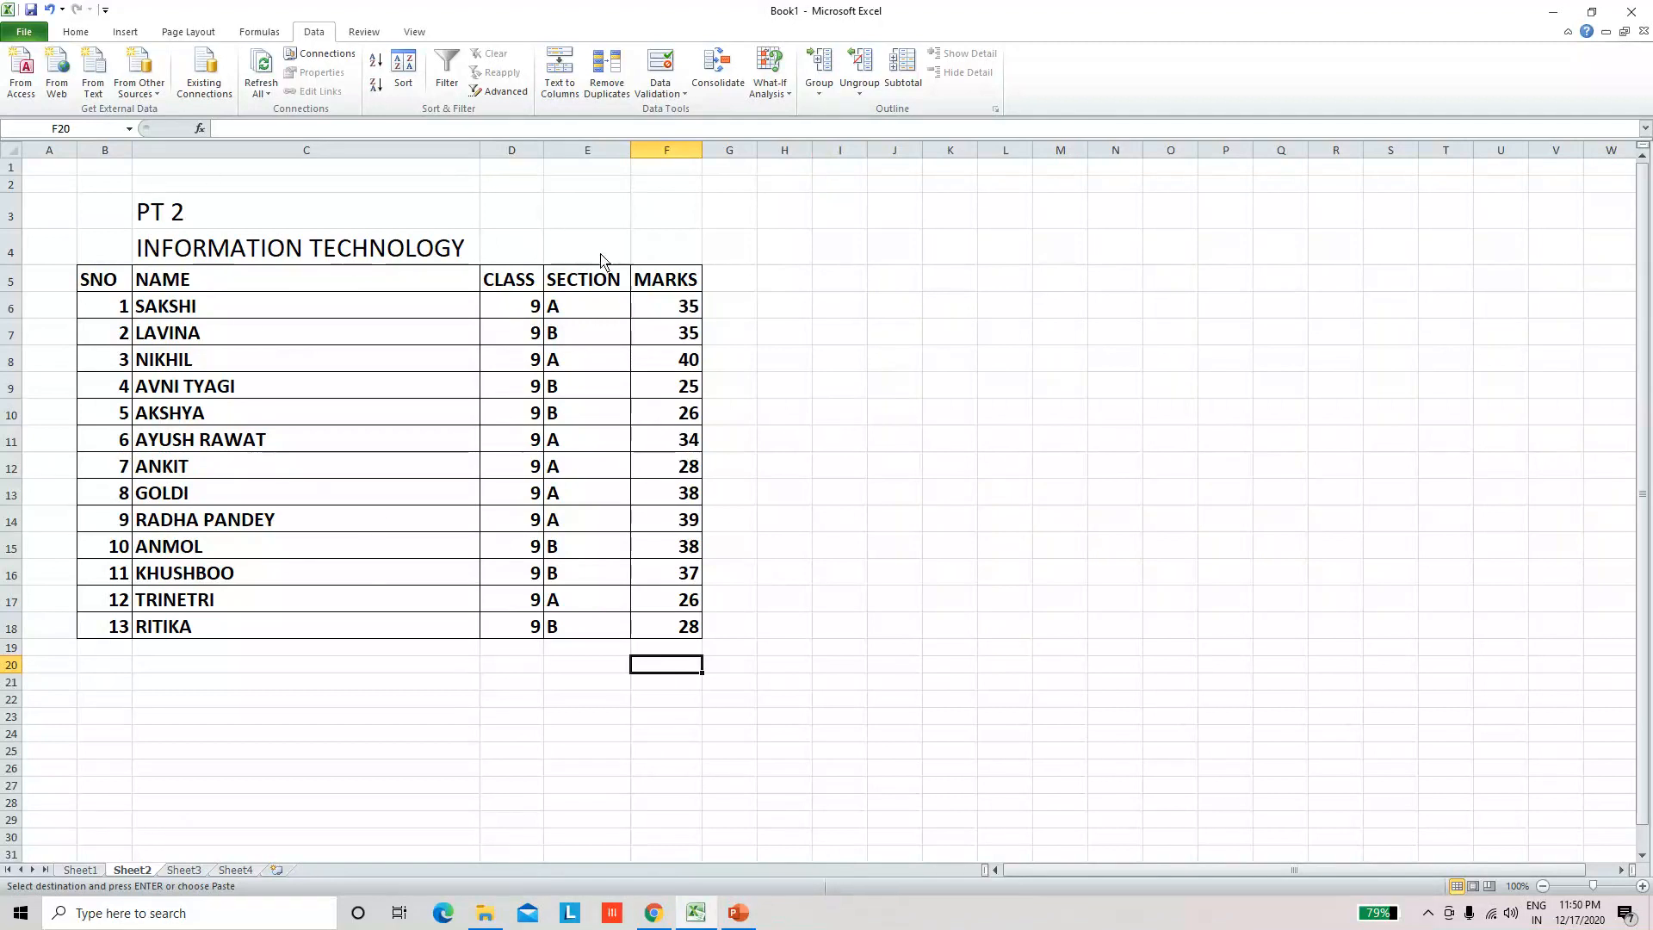
left_click(680, 414)
left_click(517, 494)
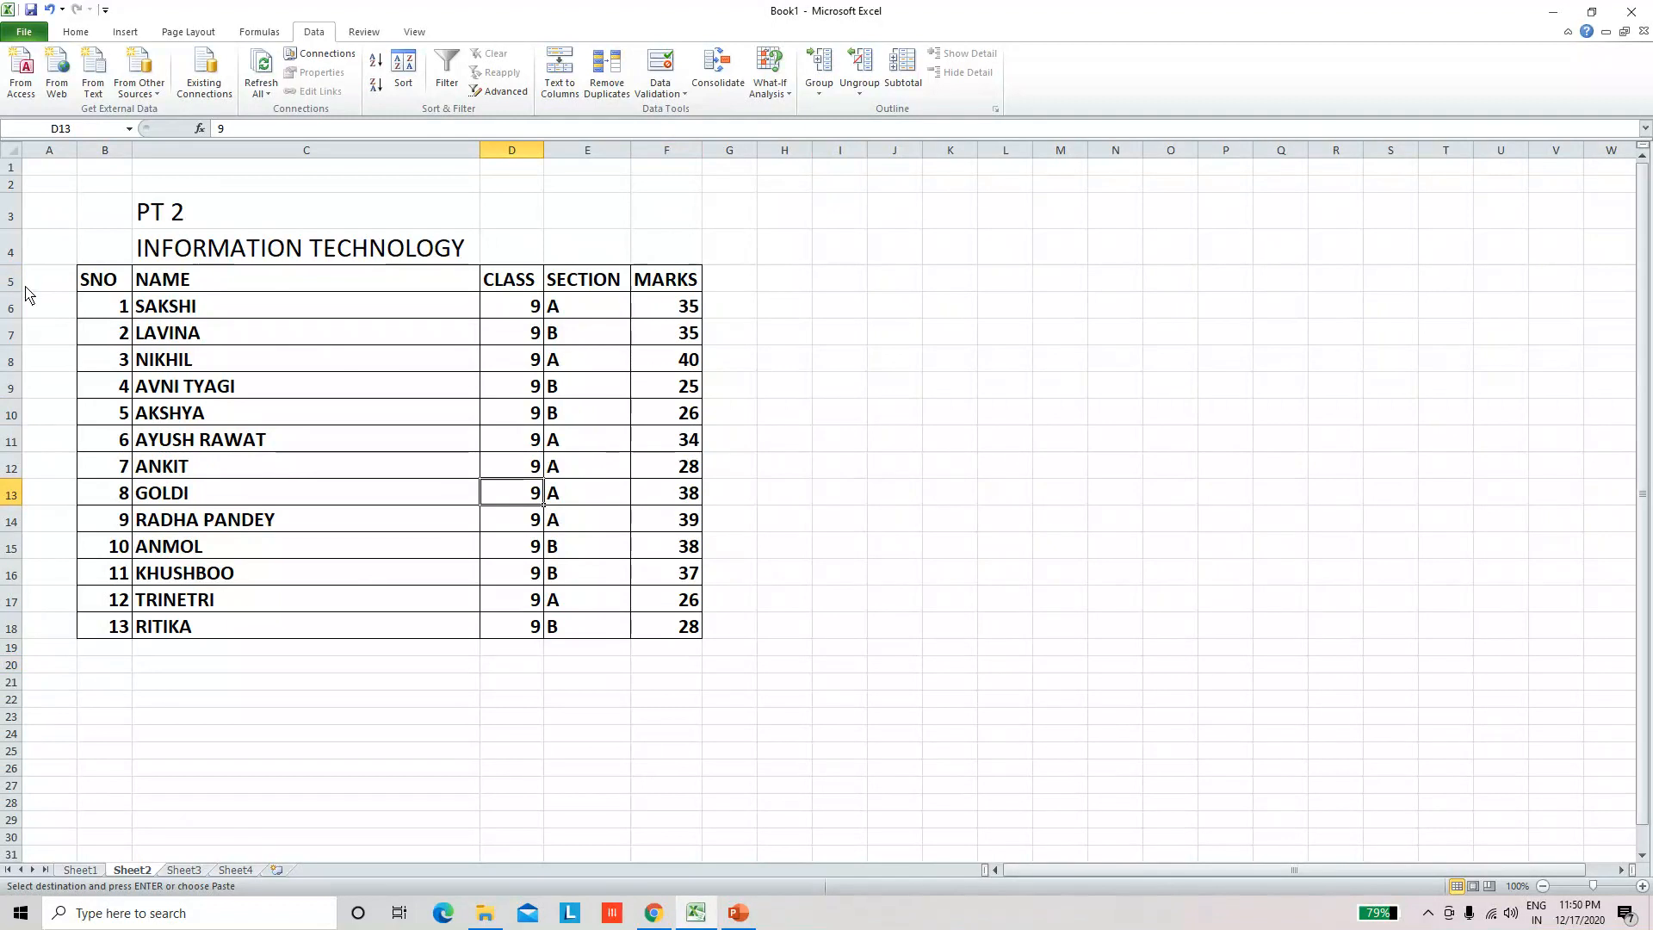
Step: Turn on filtering for the table's header row 5 on Sheet2
left_click_drag(47, 284, 642, 288)
left_click(391, 388)
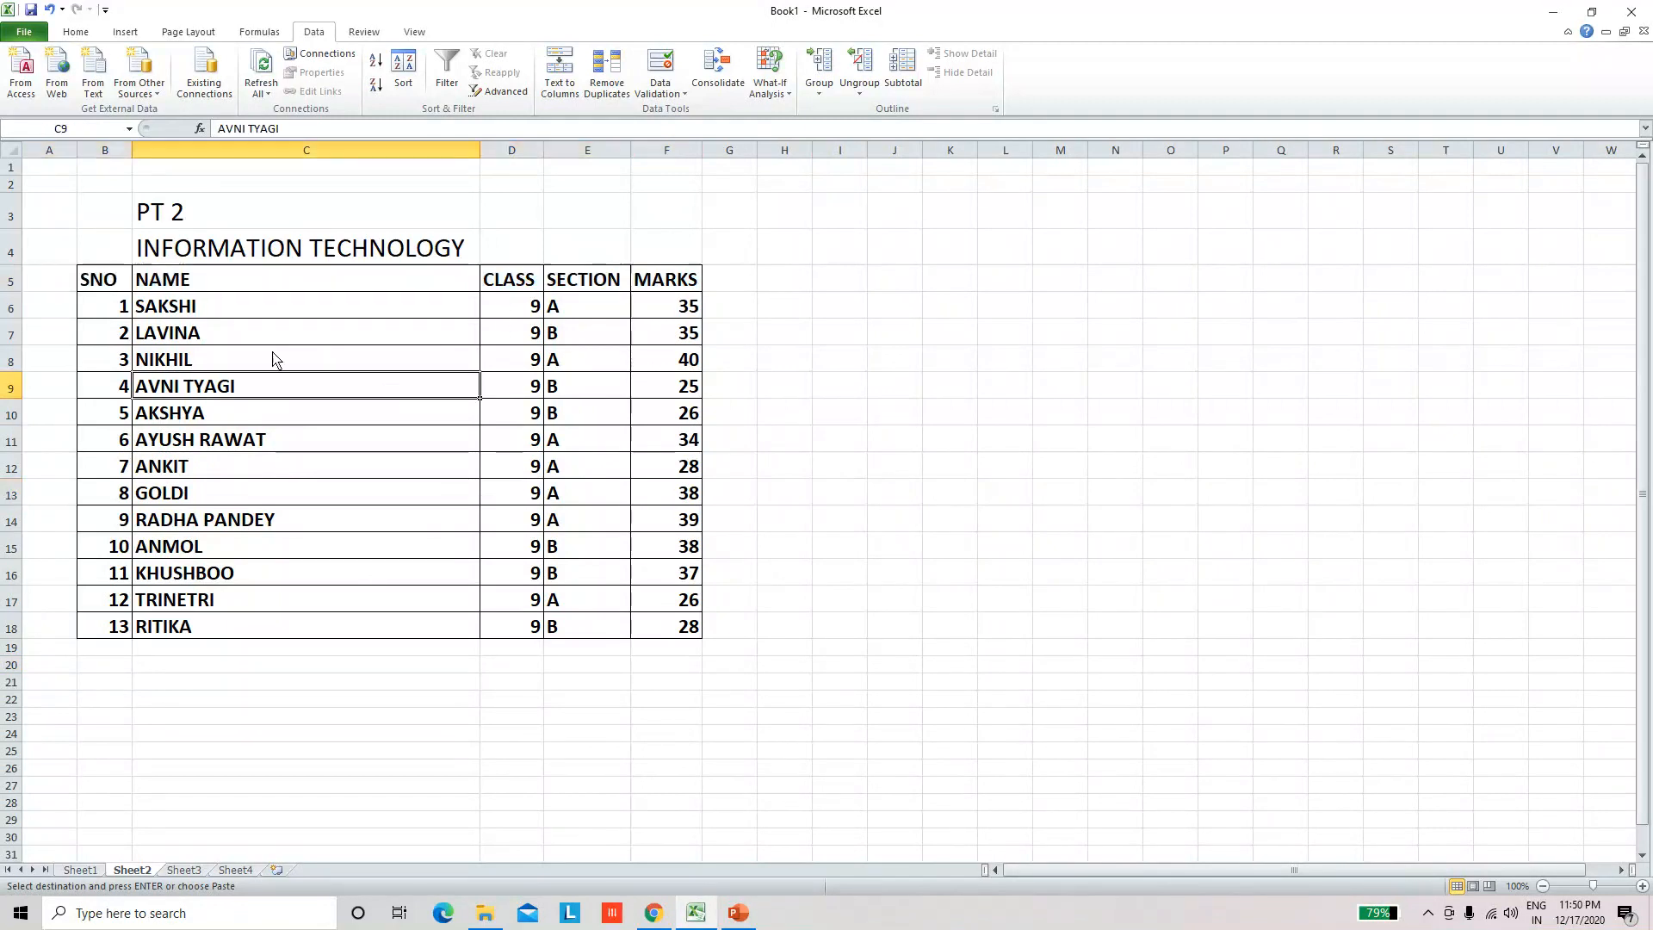
left_click(12, 288)
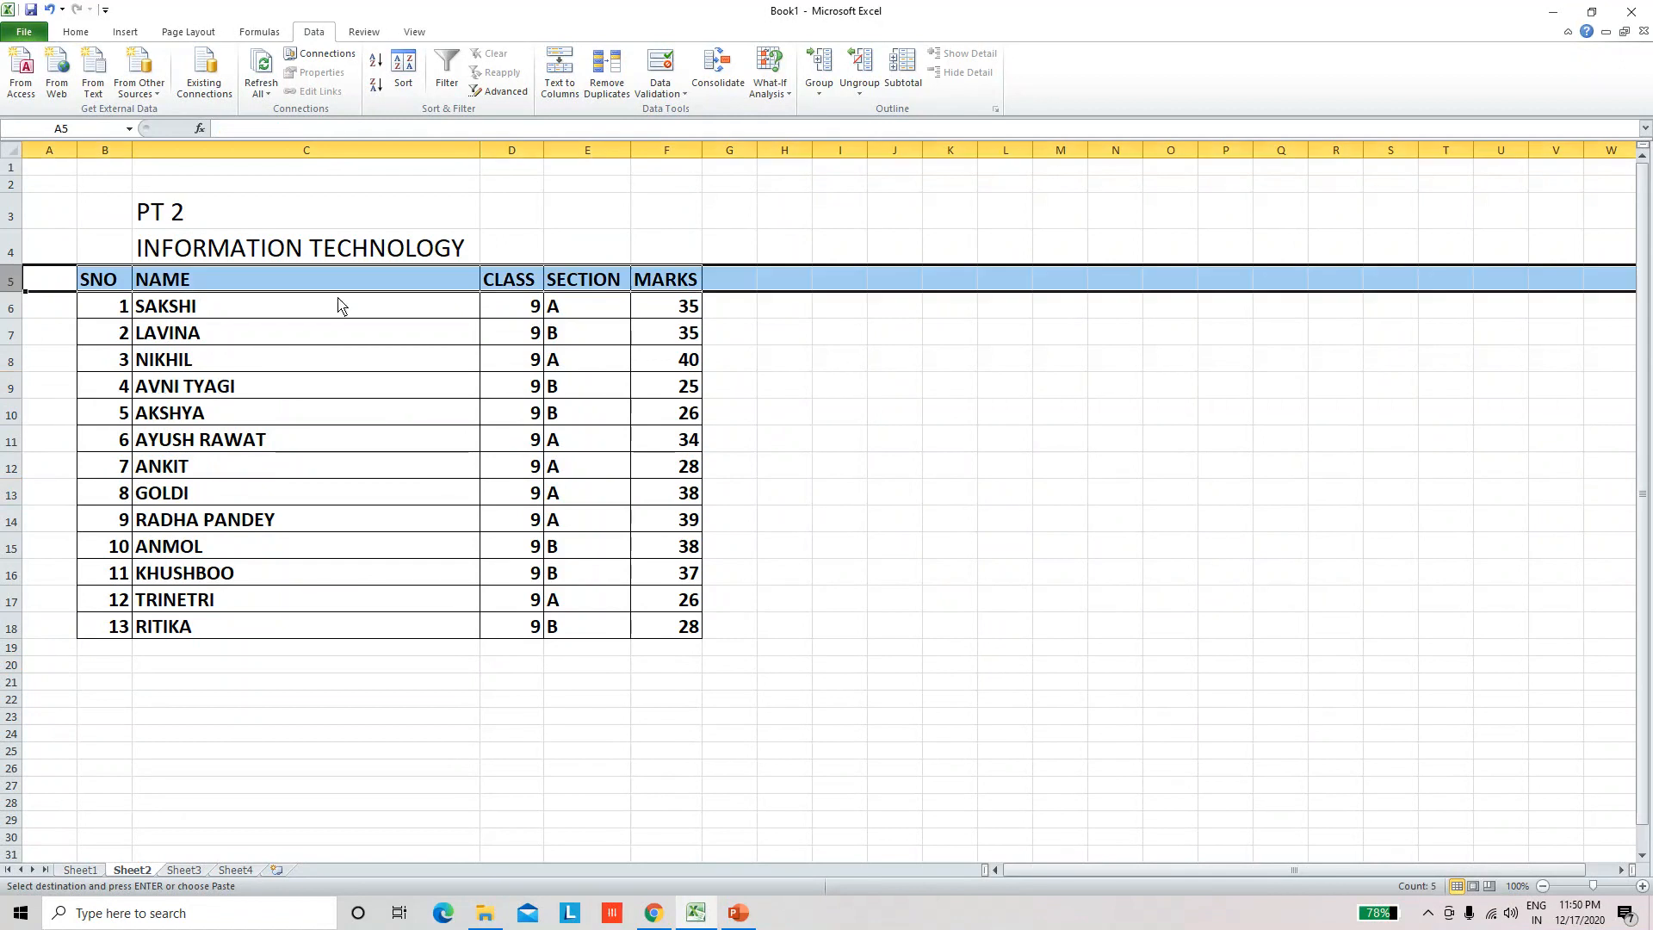
left_click(251, 434)
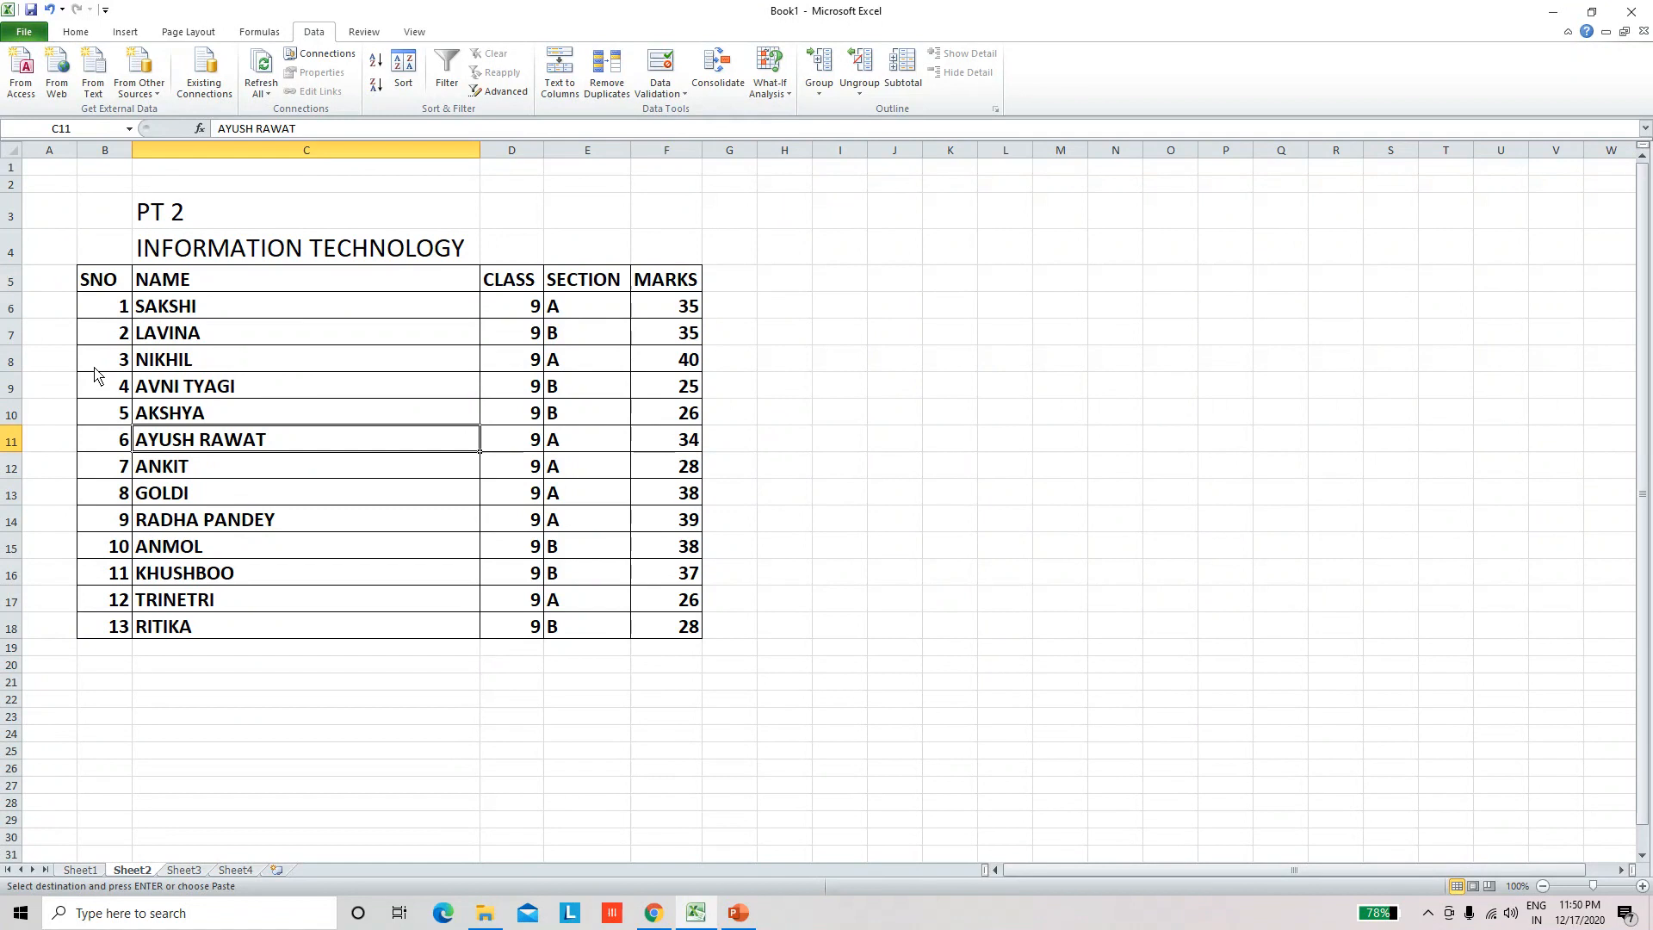
left_click(9, 284)
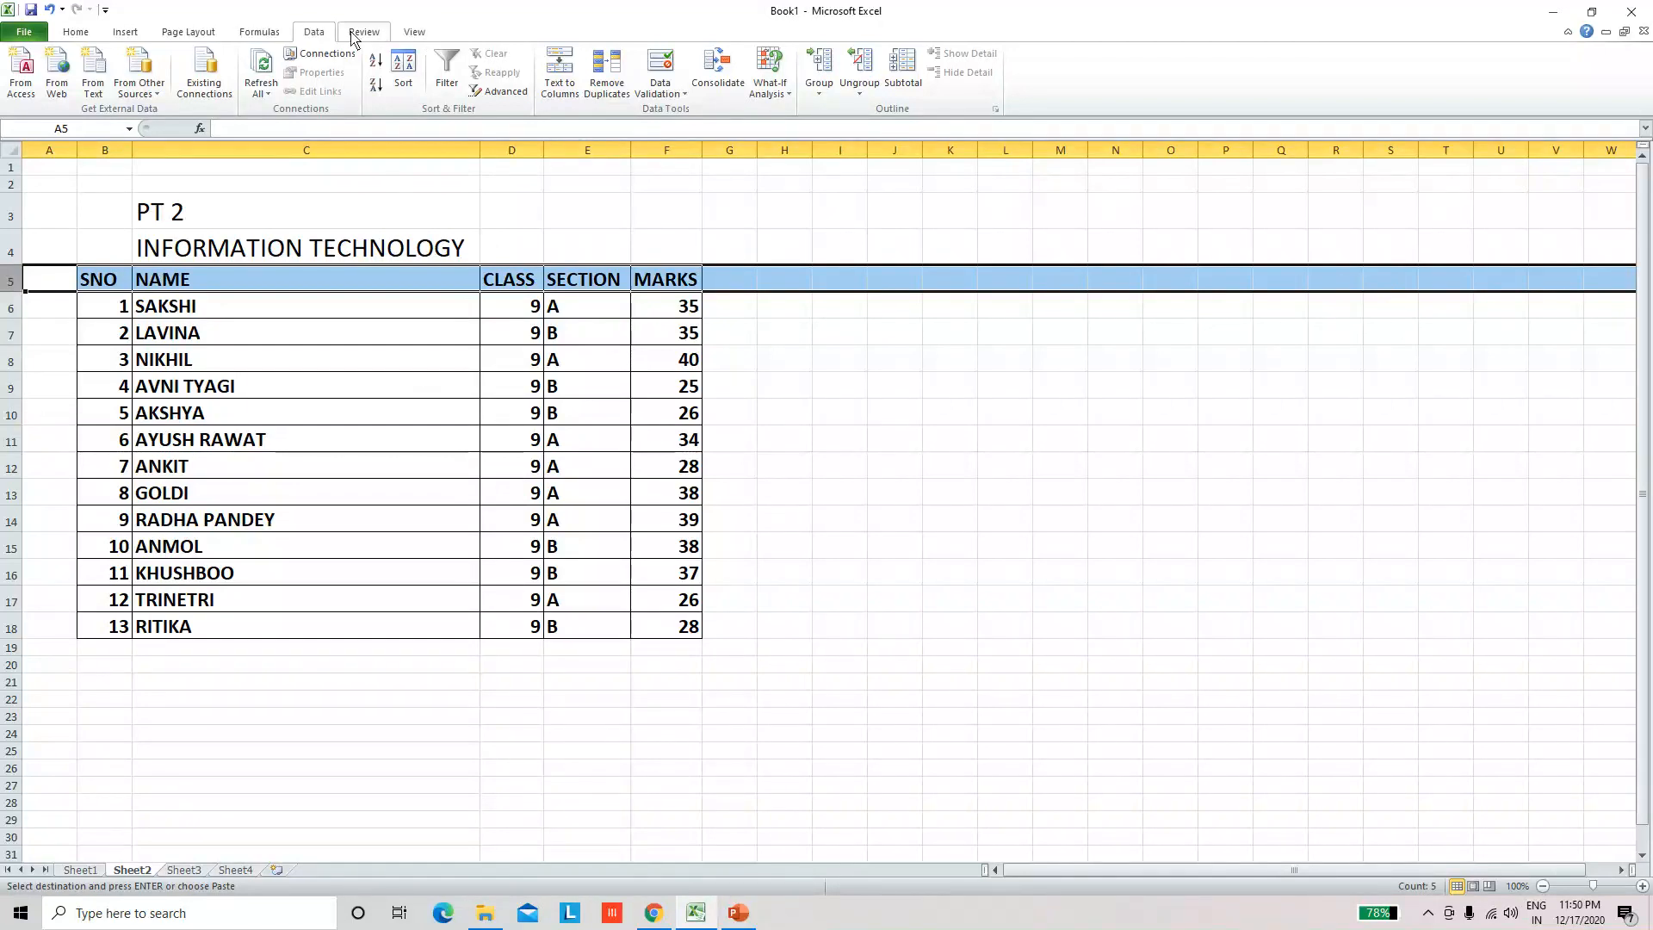
left_click(85, 34)
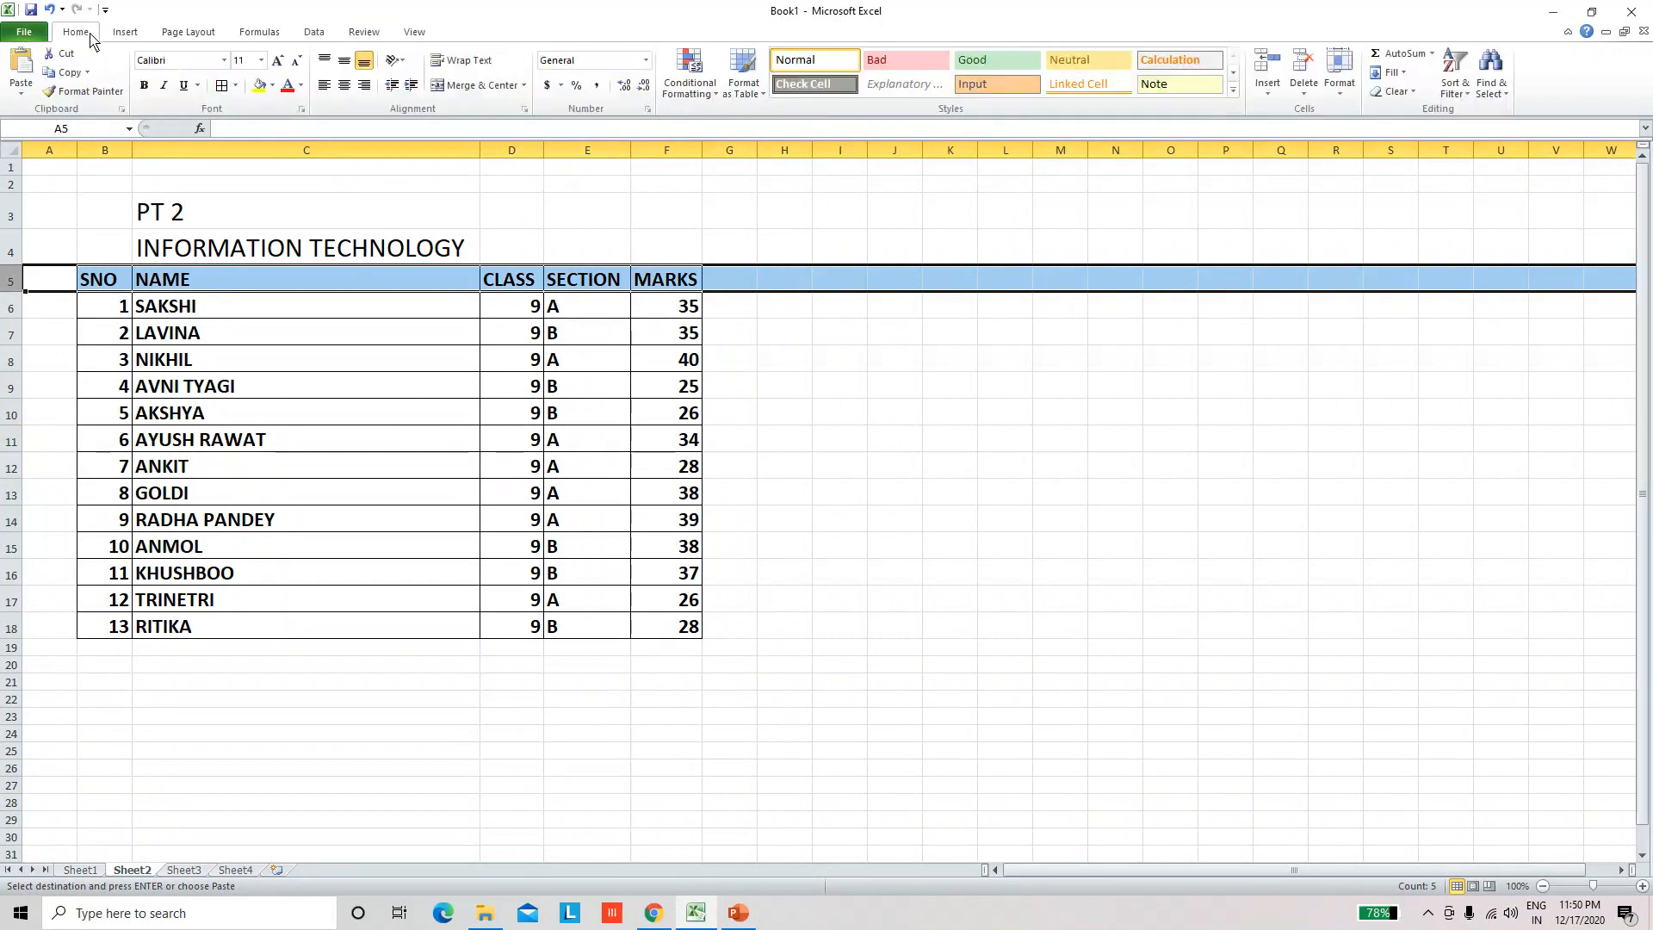
left_click(315, 35)
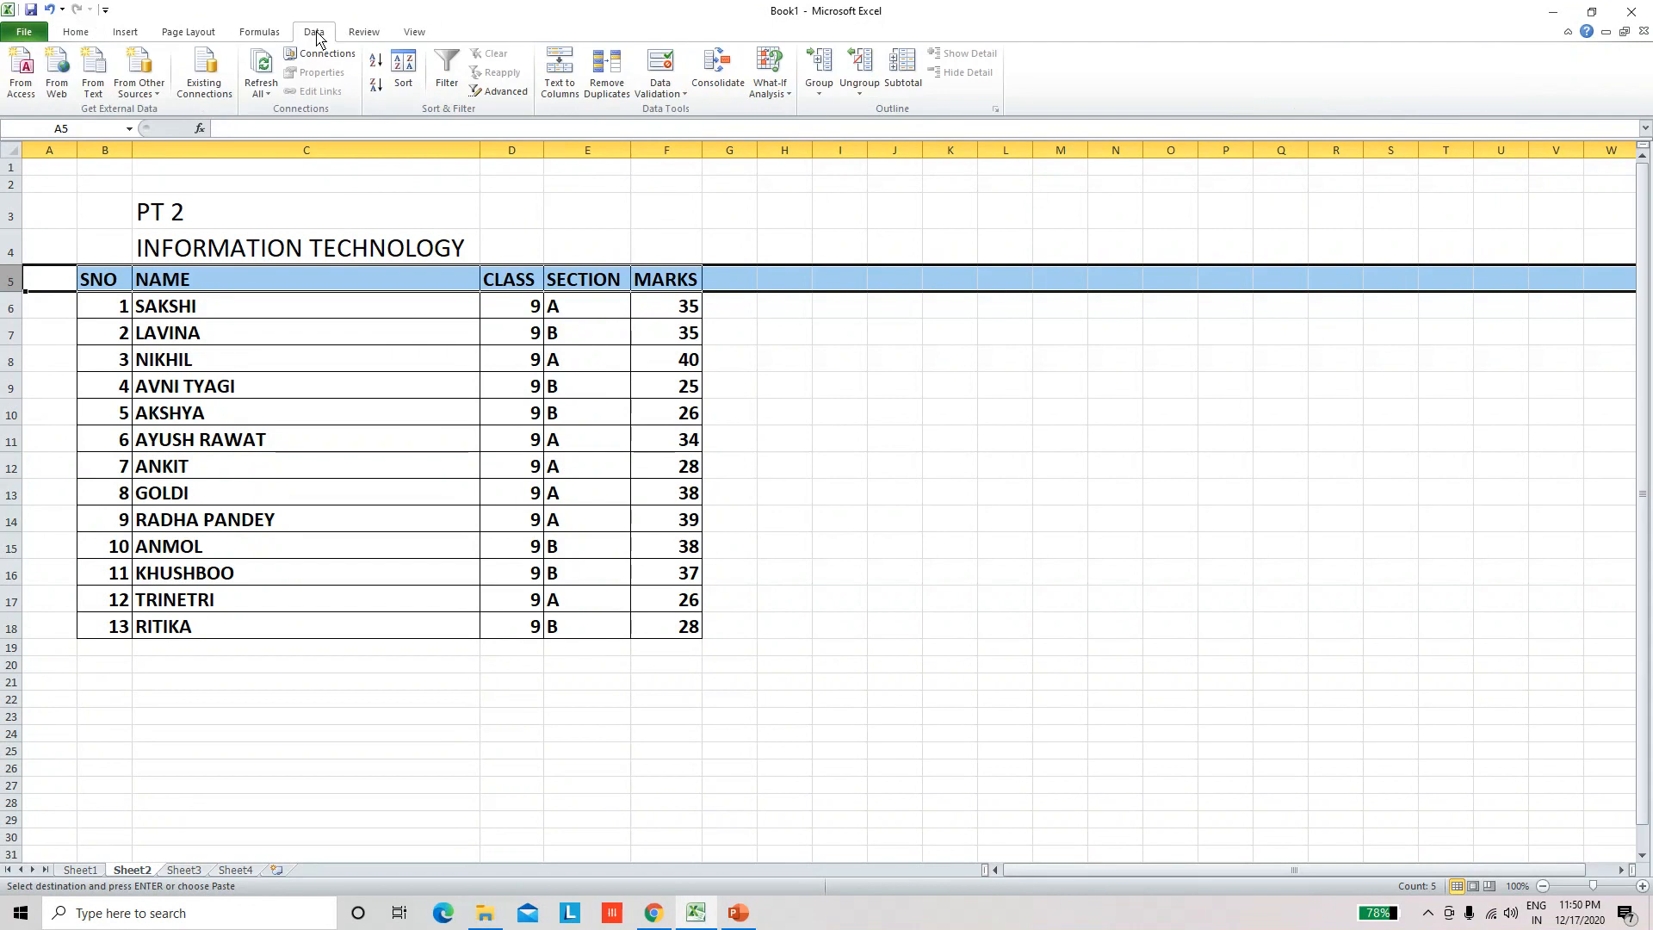
left_click(447, 78)
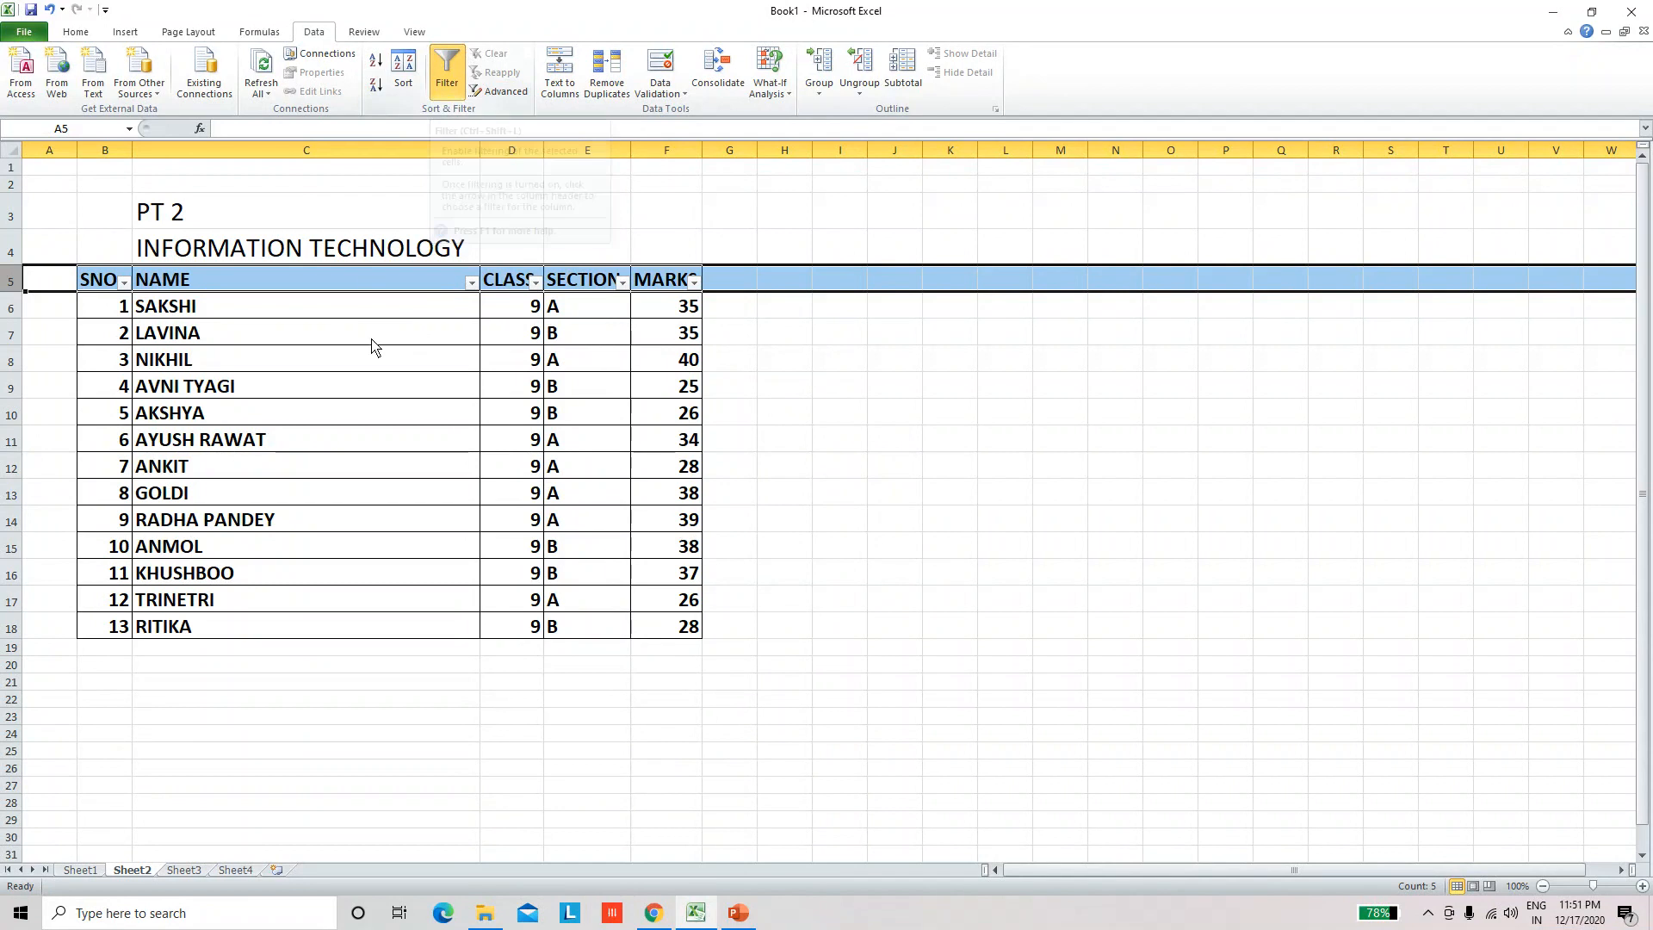
left_click(331, 359)
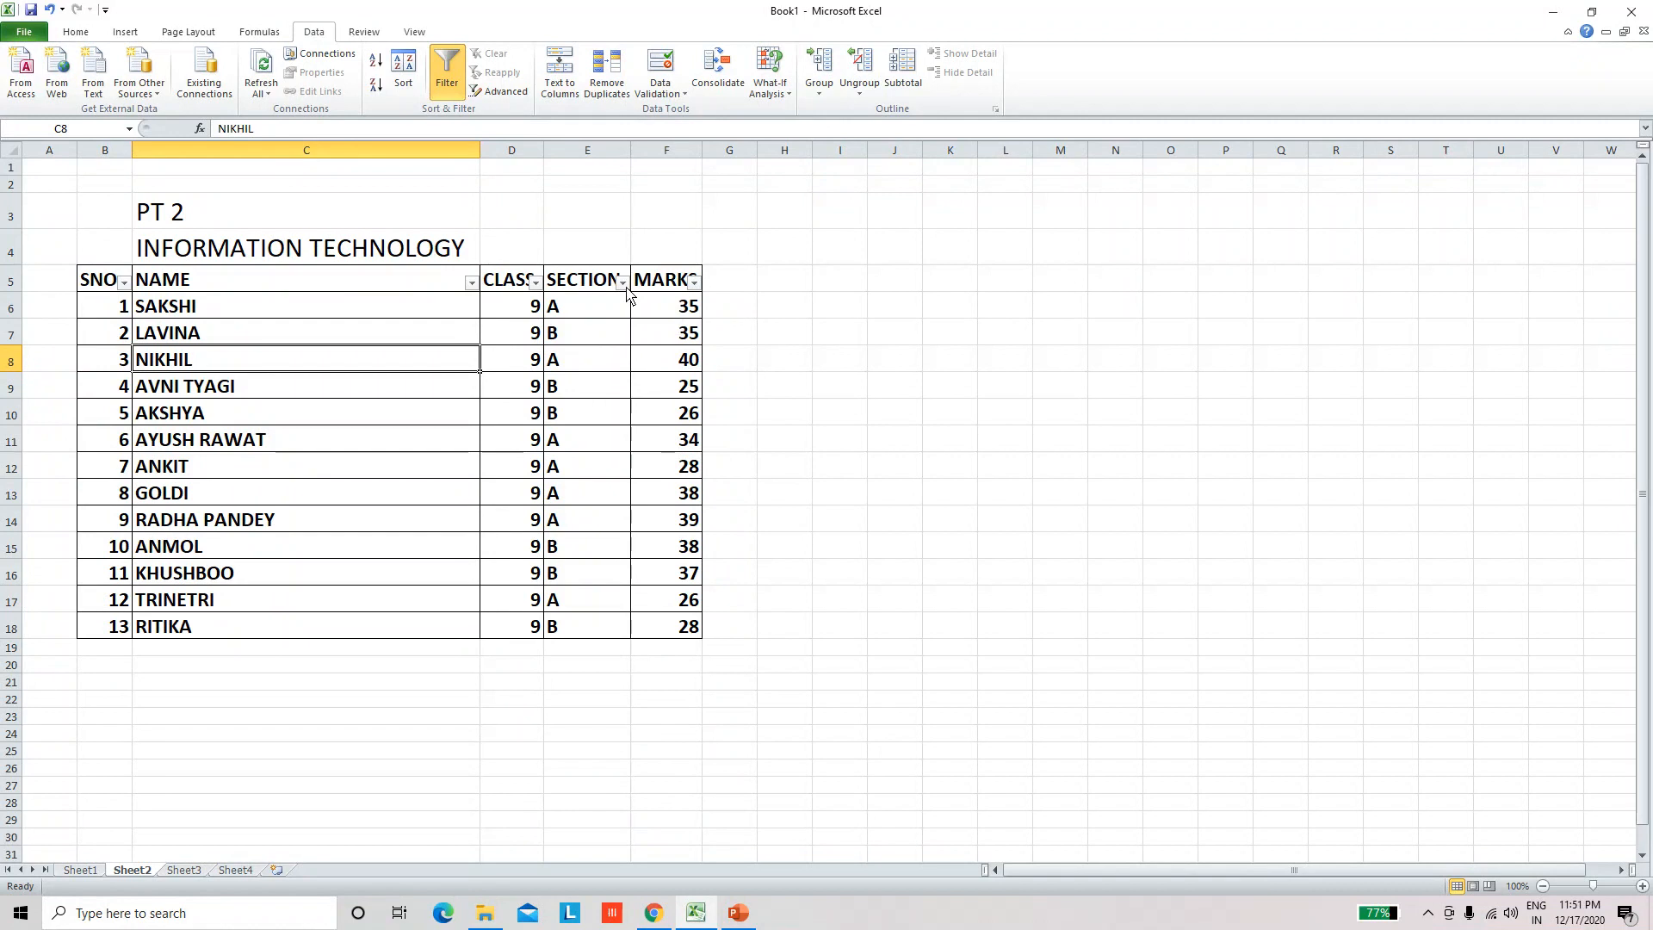
Step: Filter the SECTION column on Sheet2 to show only section A, excluding section B
left_click(623, 284)
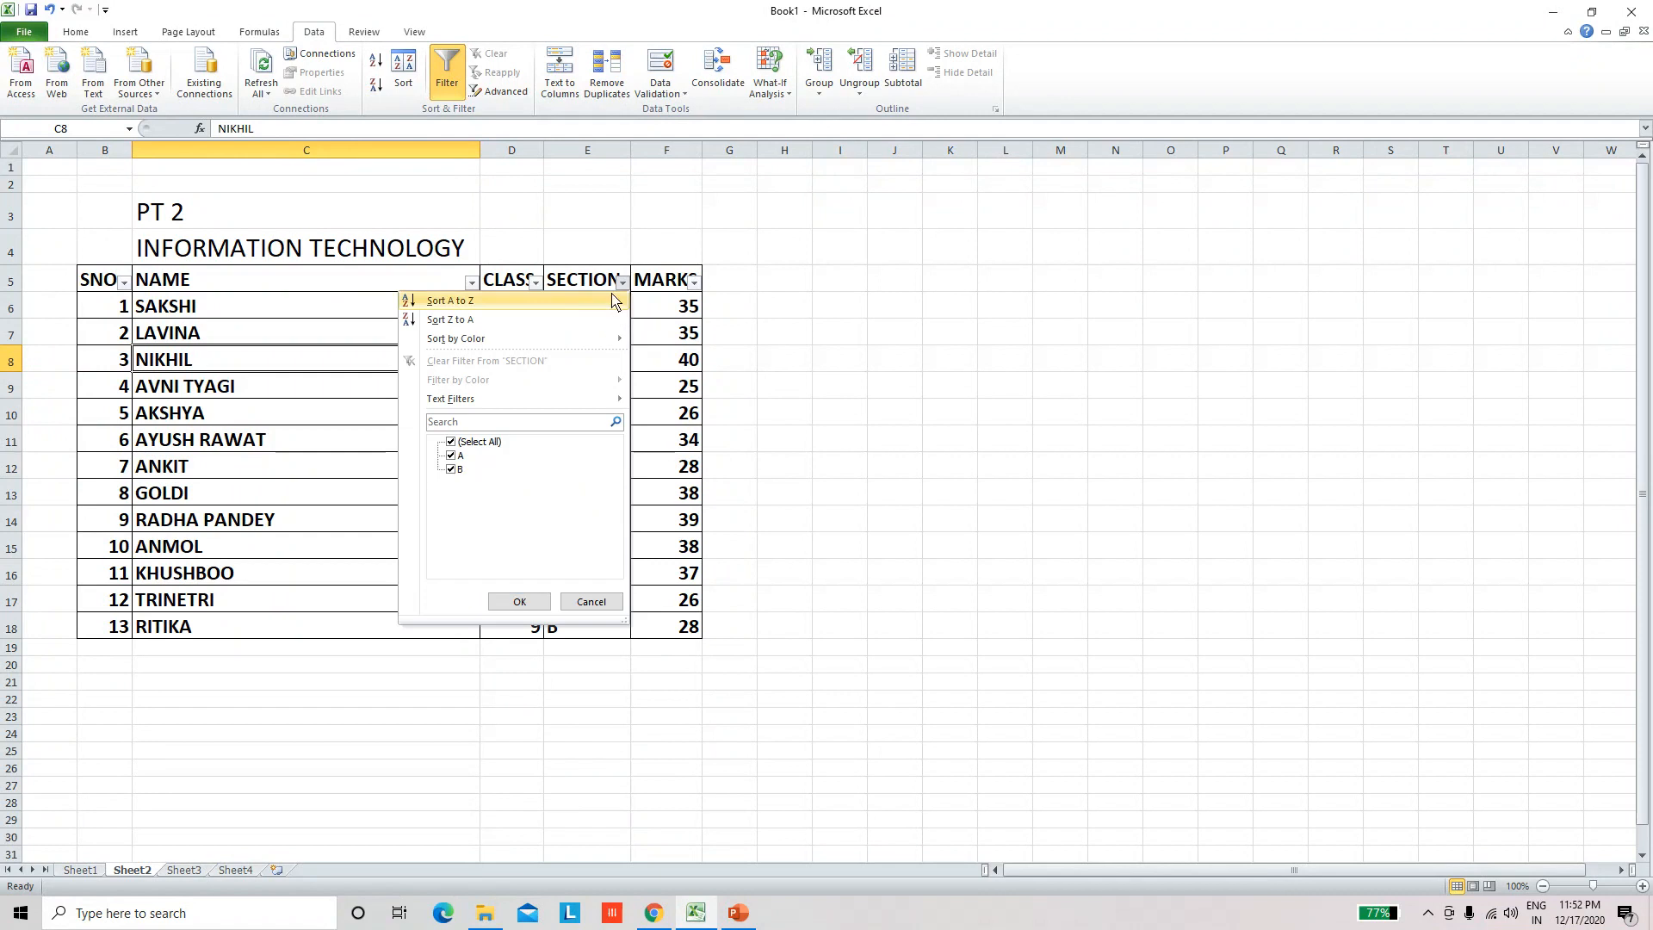
left_click(451, 472)
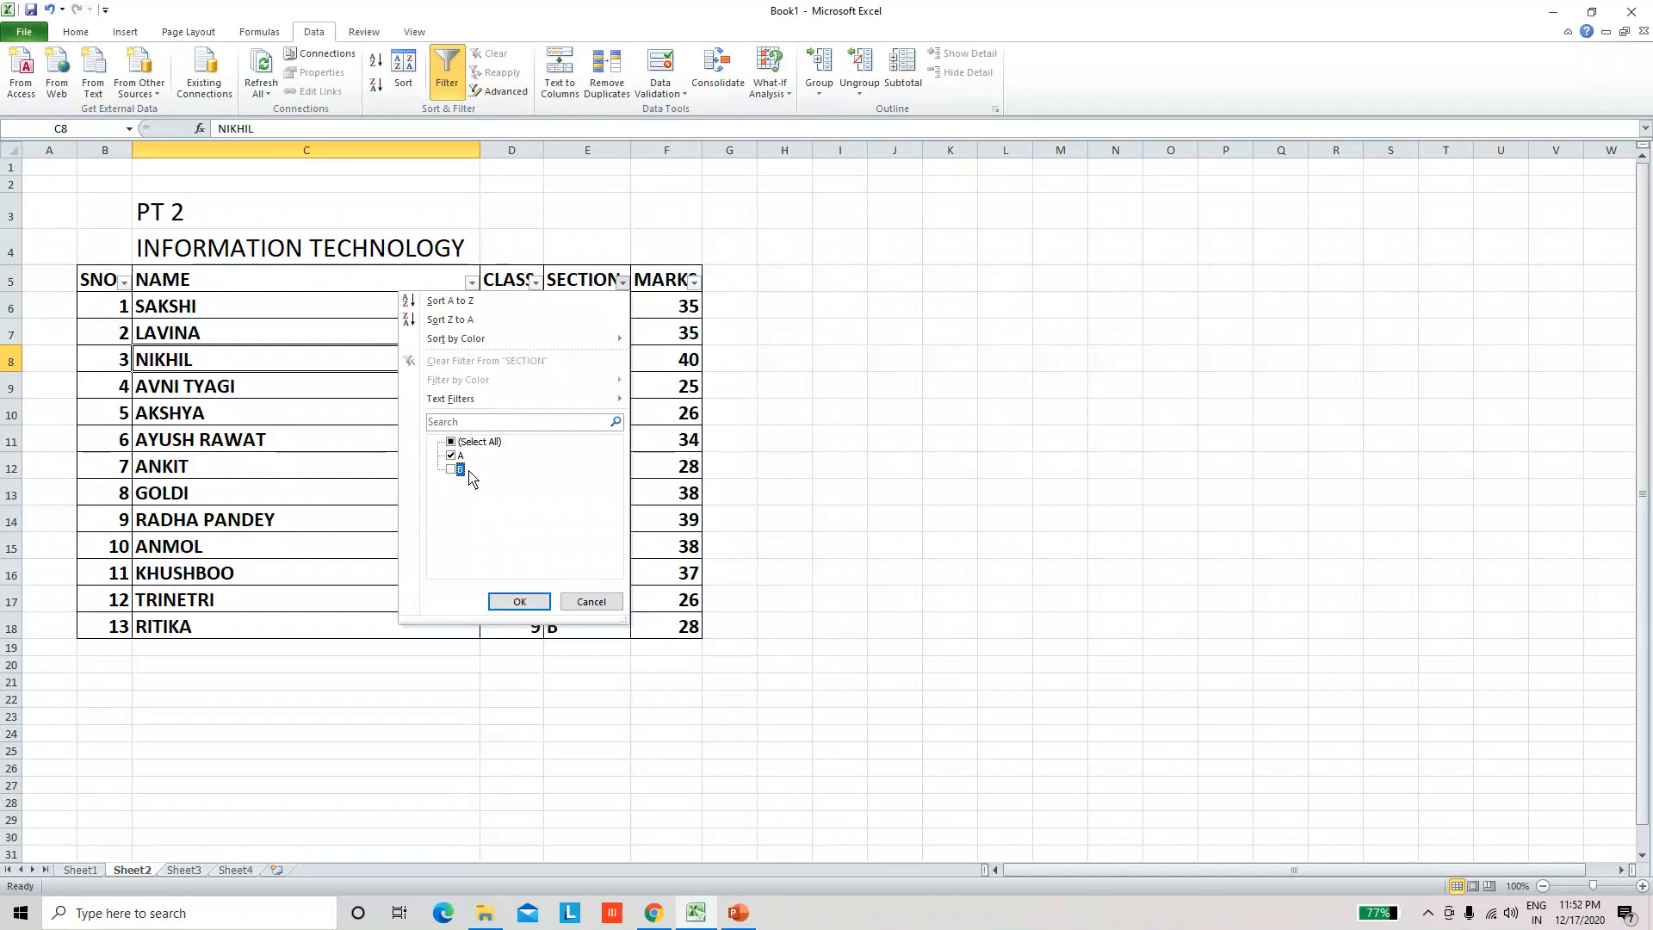
left_click(516, 602)
left_click(661, 594)
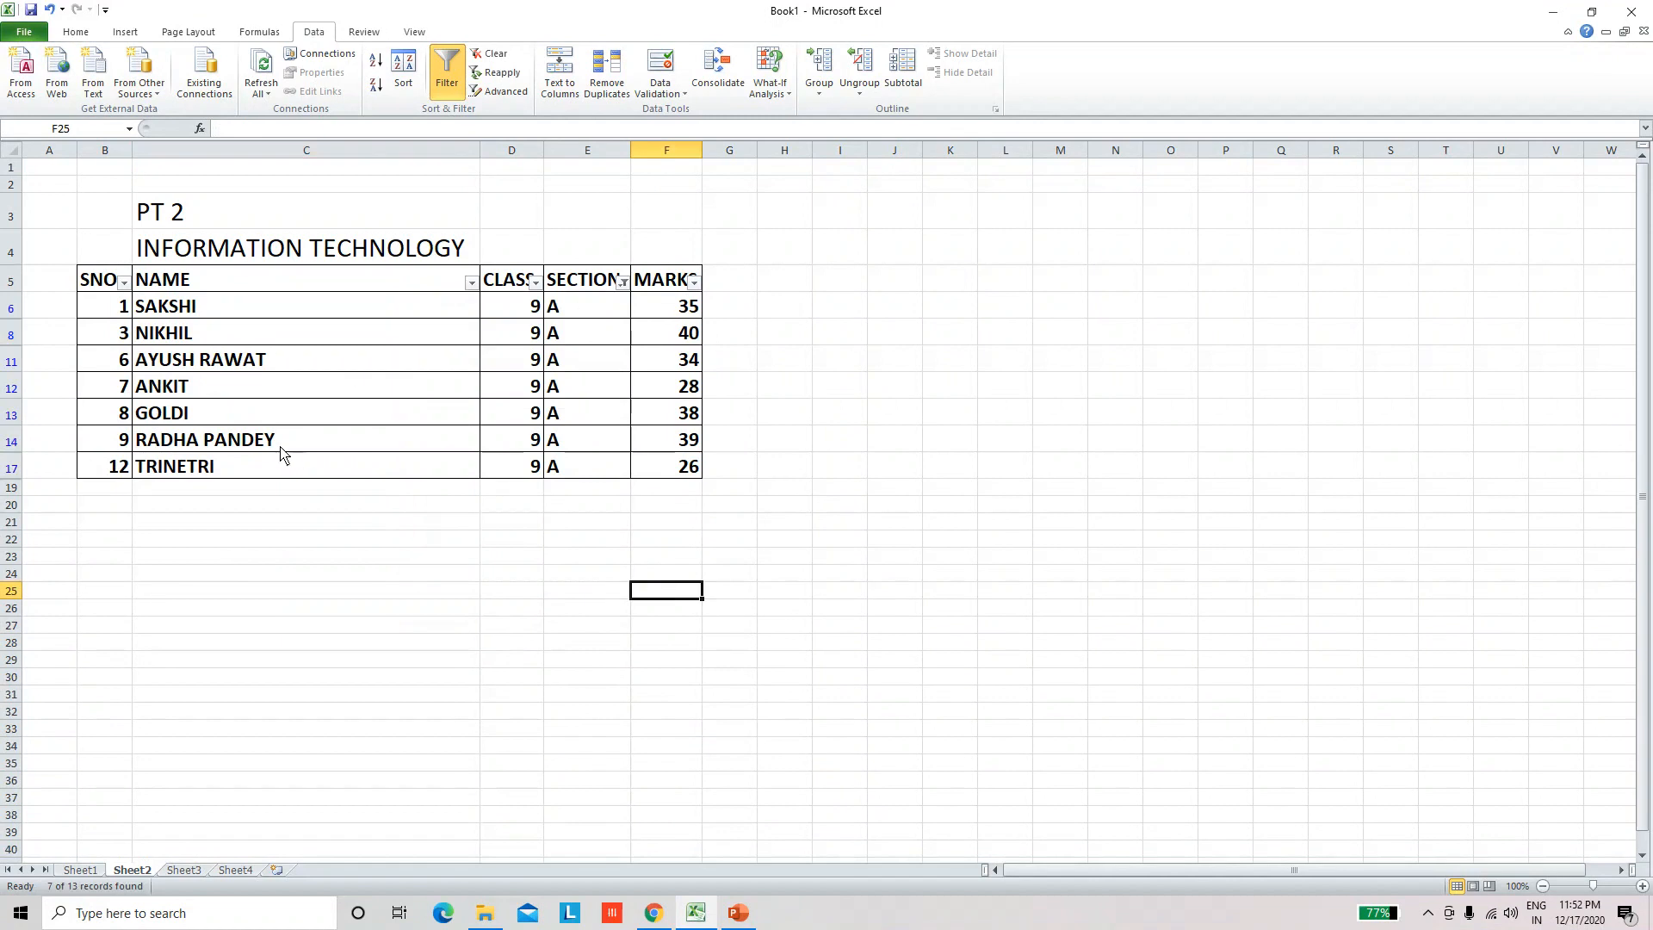
Step: Examine the student names that remain in the filtered NAME column on Sheet2
left_click(186, 333)
left_click(195, 369)
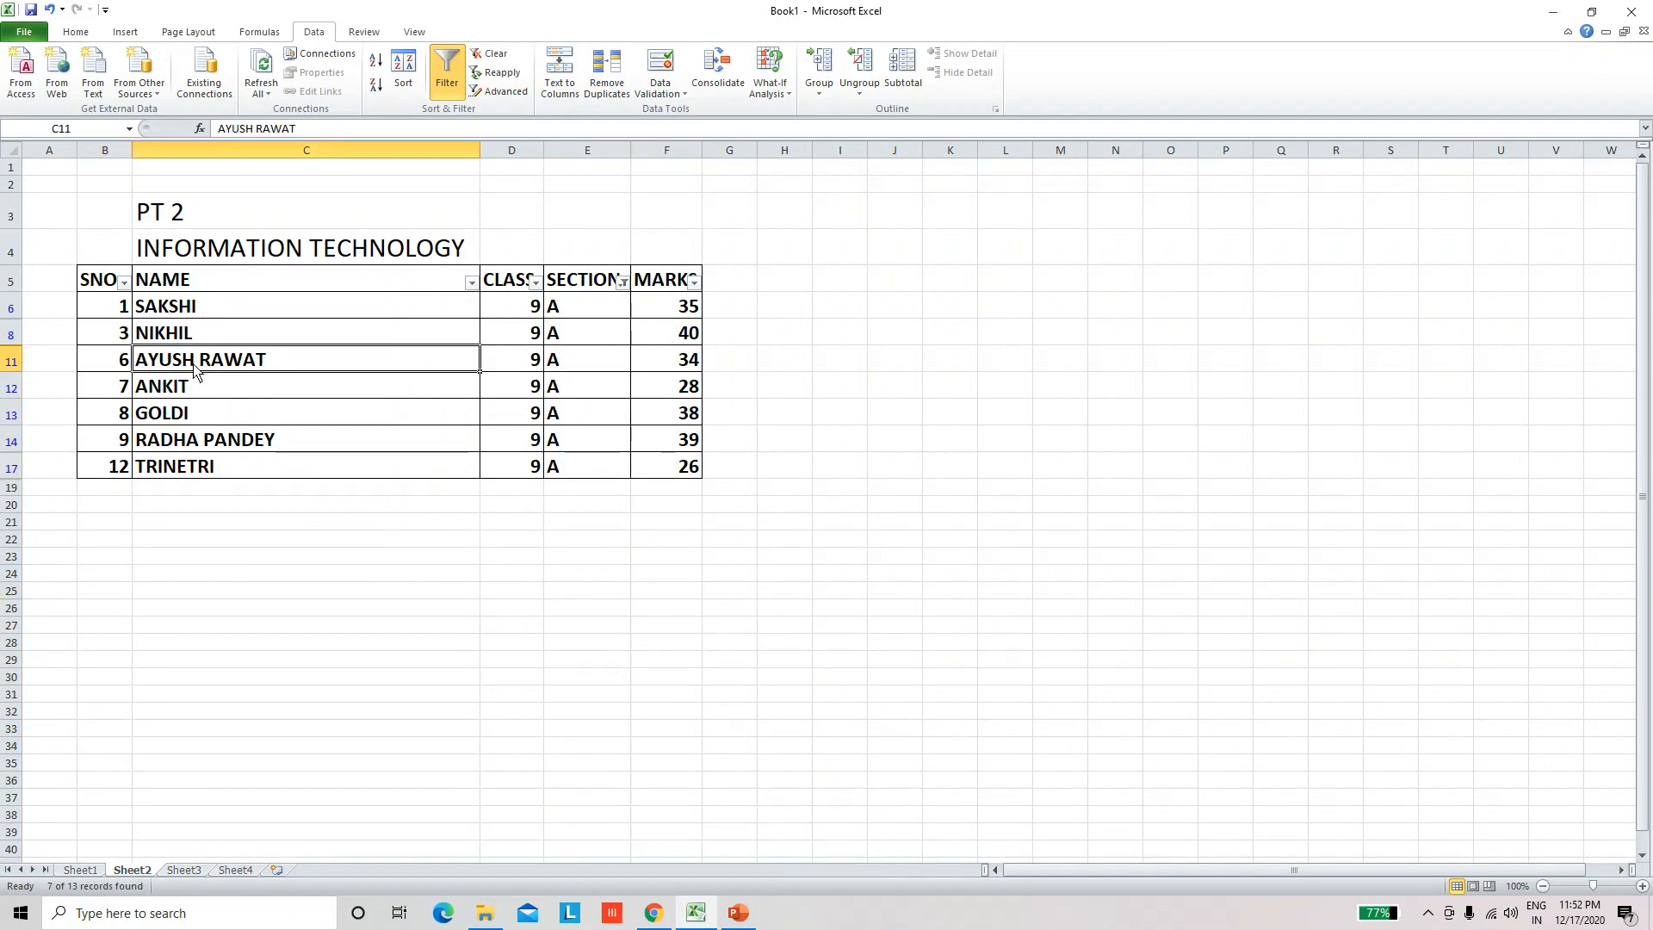
left_click(198, 423)
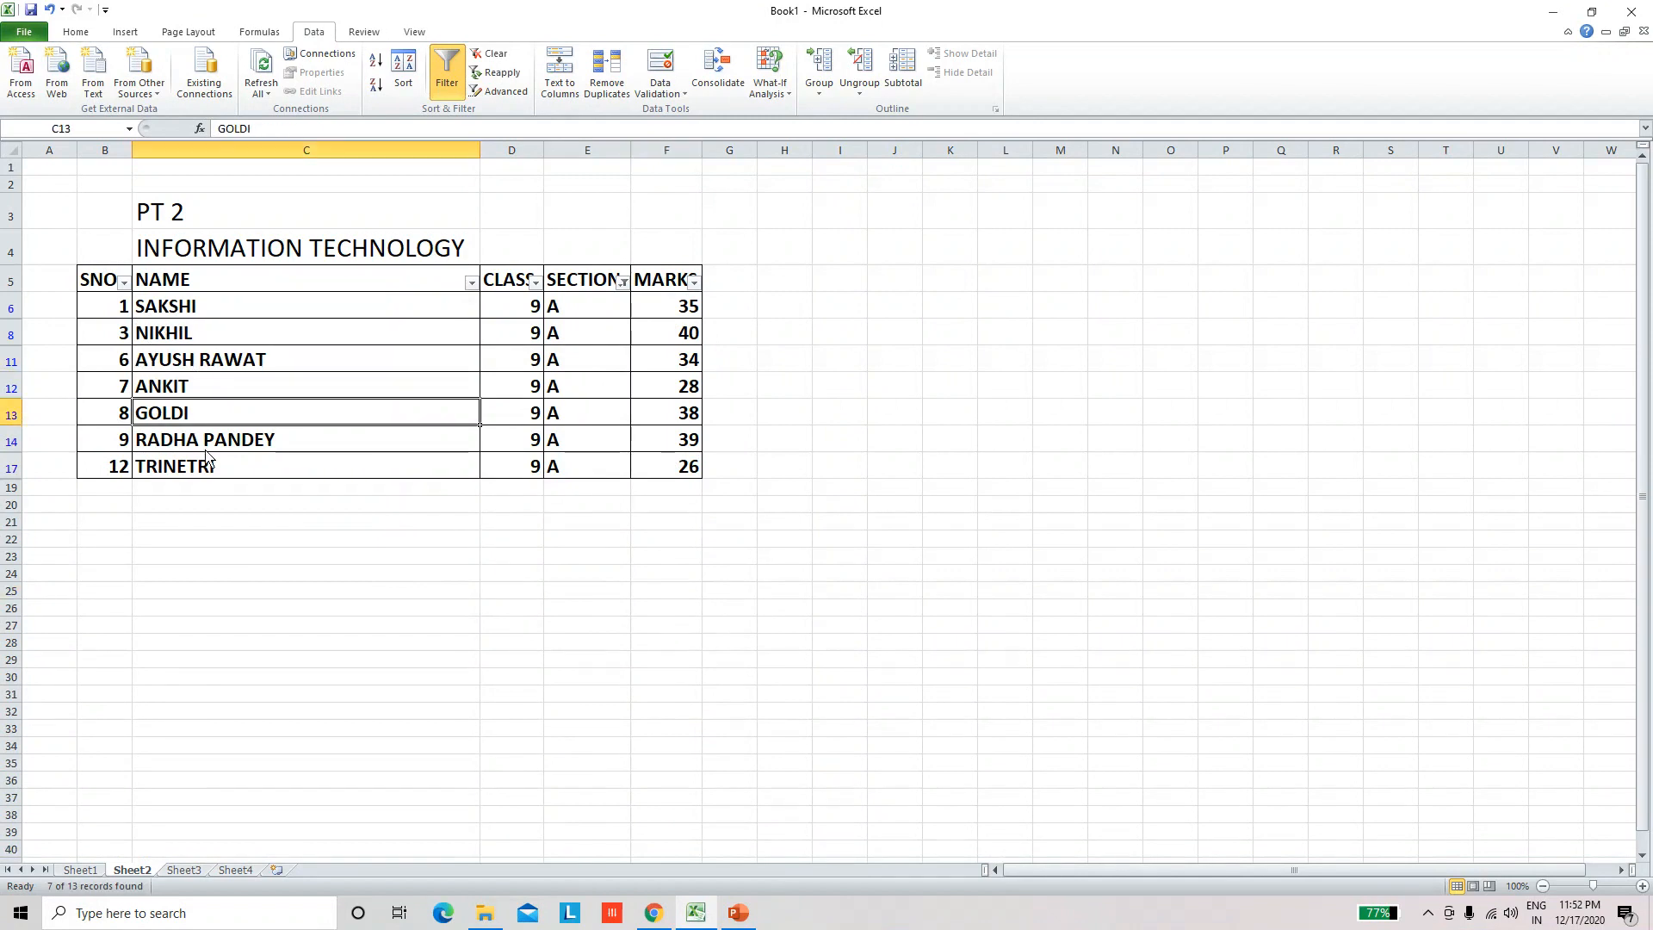
left_click(208, 448)
left_click(214, 471)
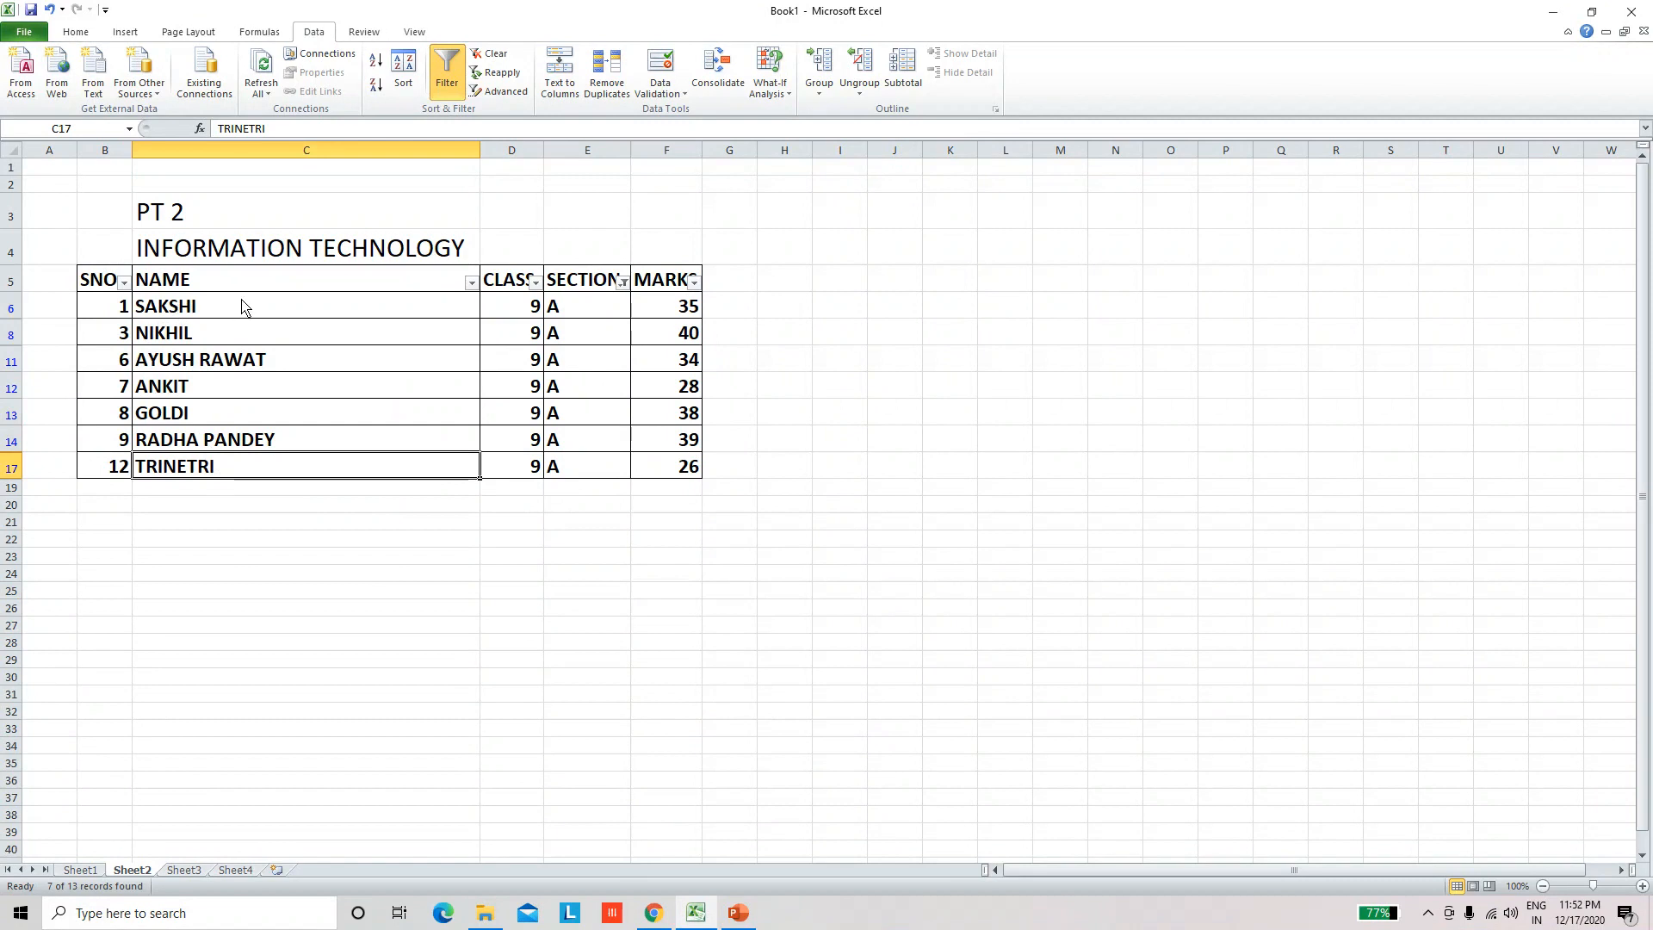
left_click_drag(243, 307, 267, 472)
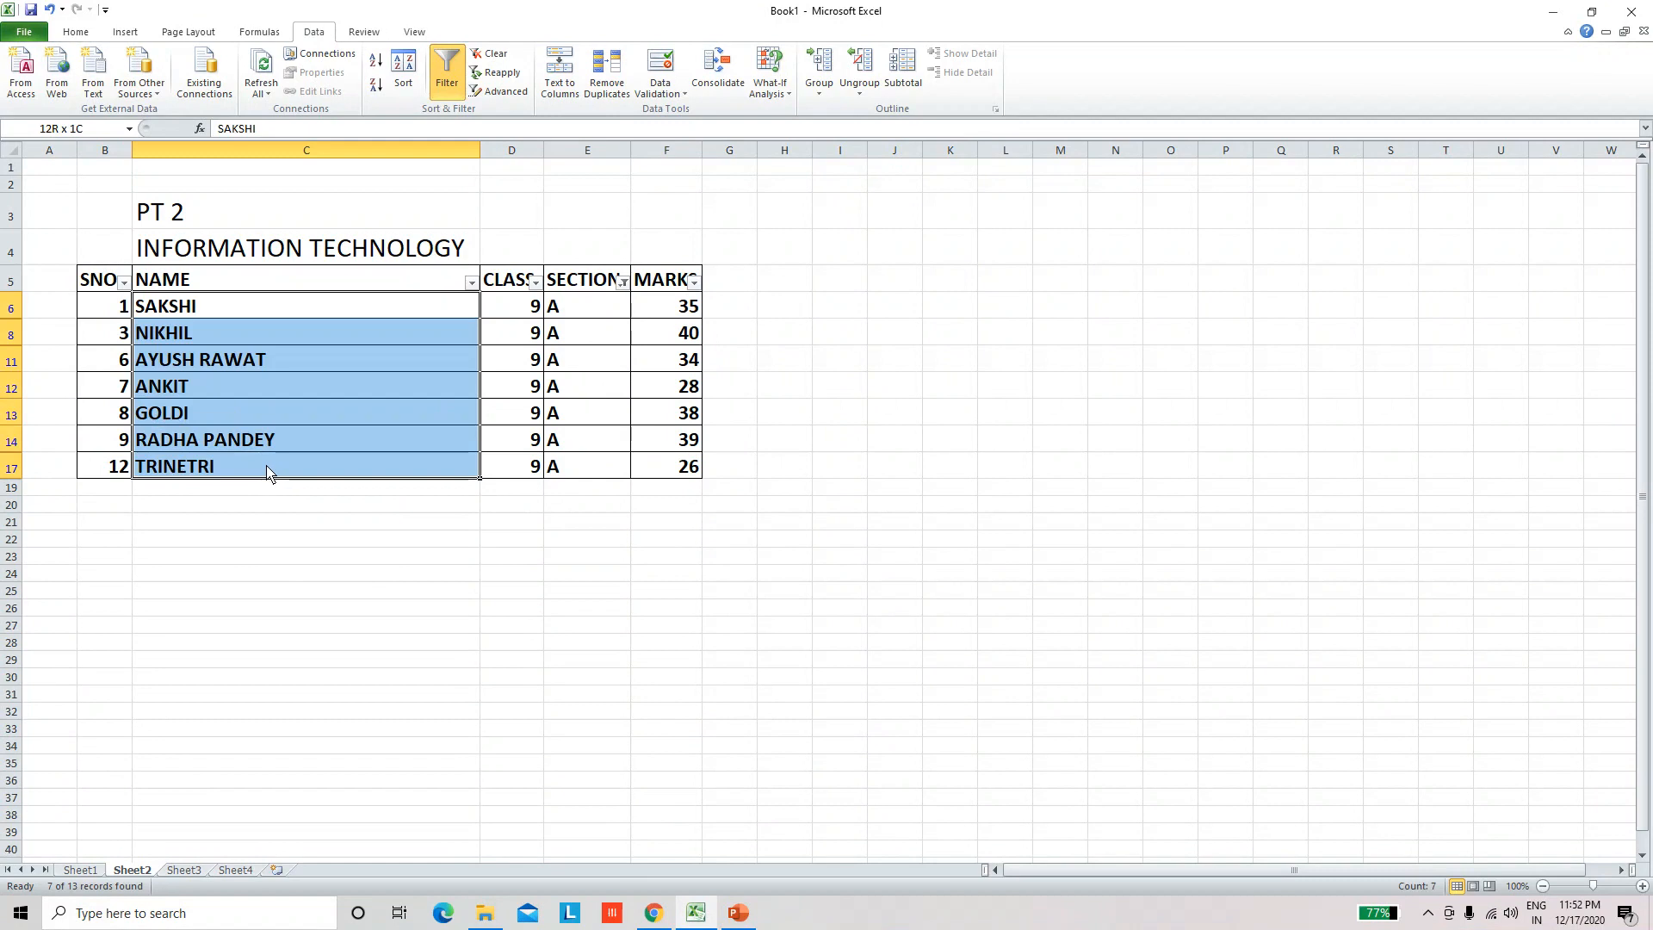
left_click(321, 540)
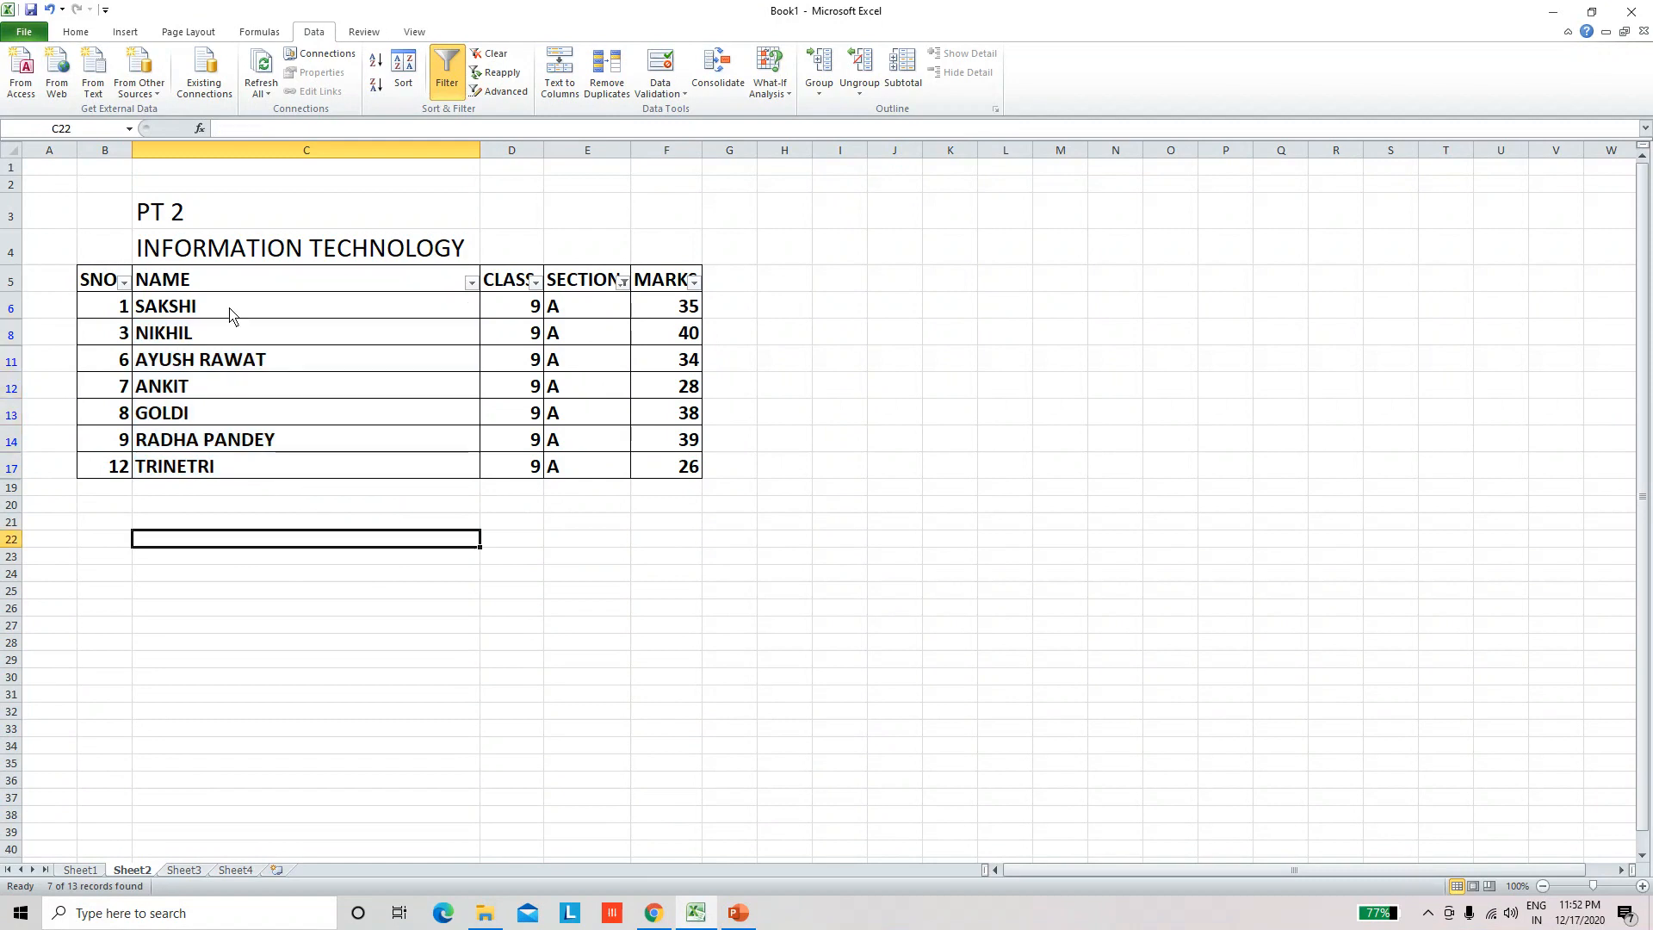
left_click(232, 312)
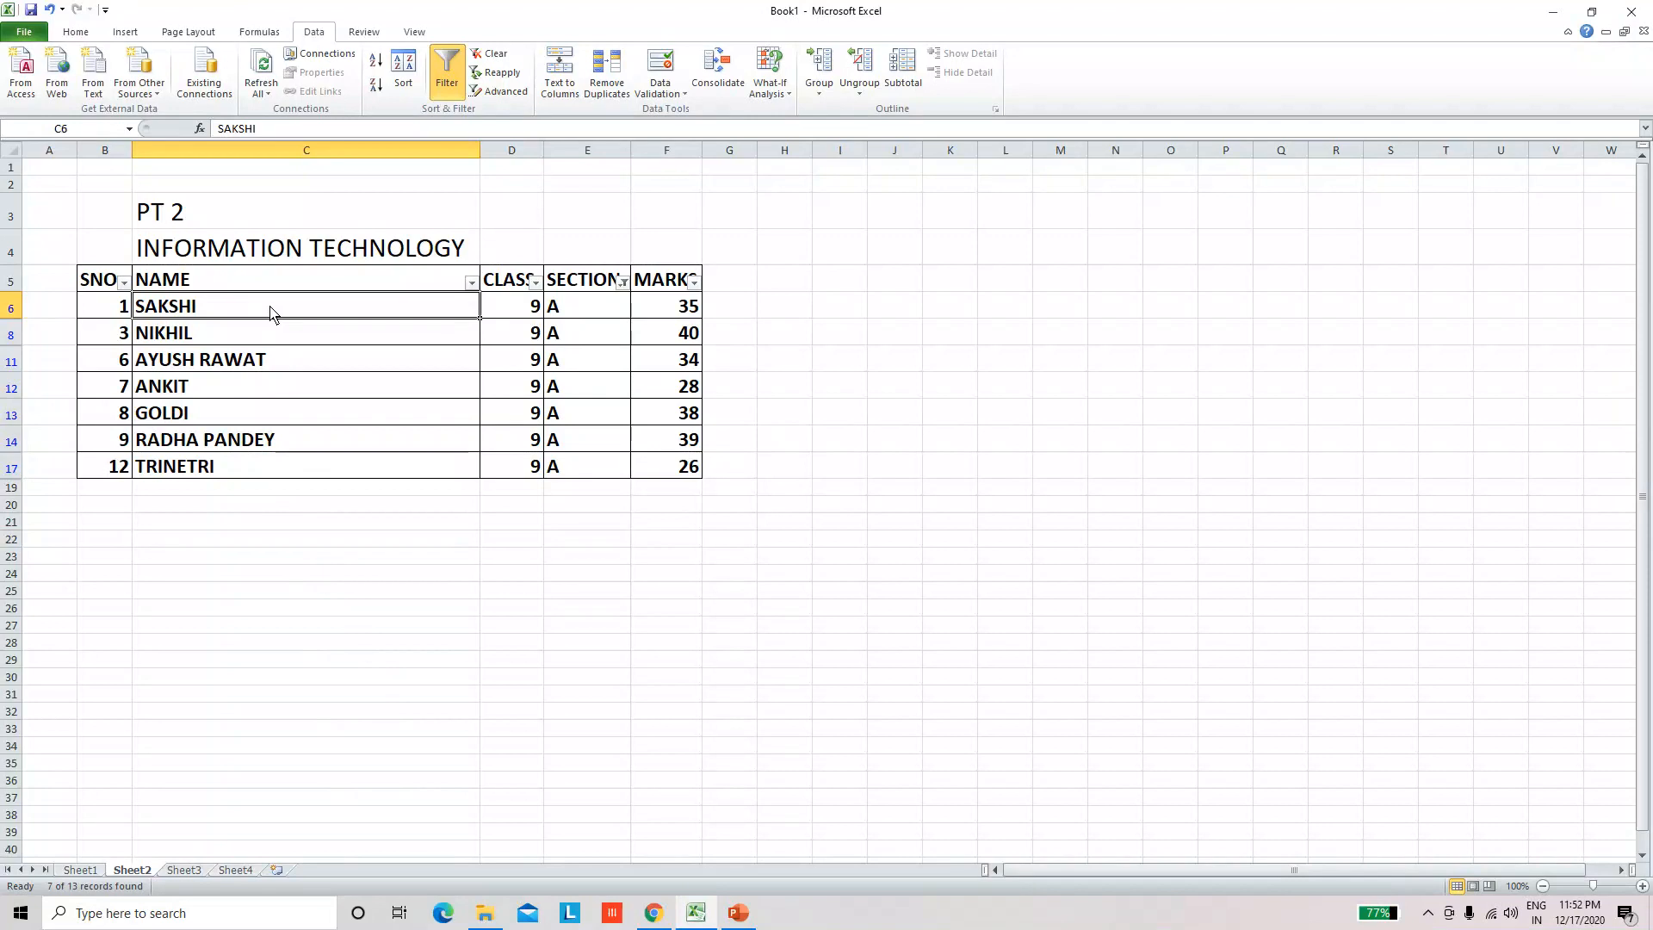
left_click_drag(272, 311, 297, 467)
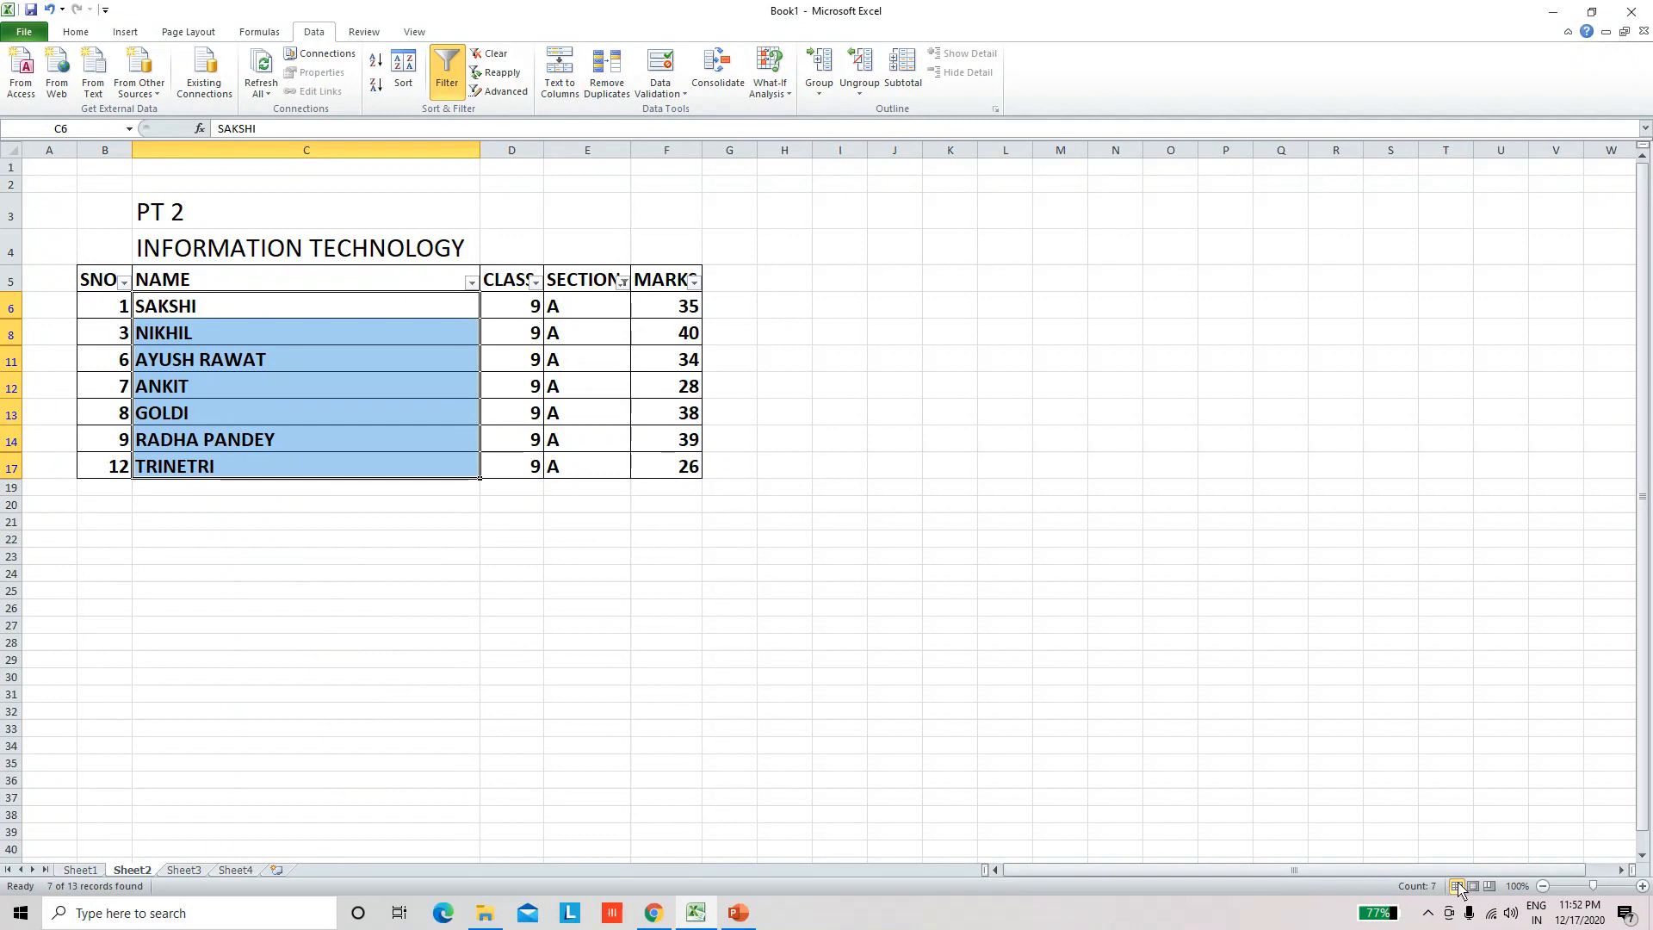
left_click(1428, 912)
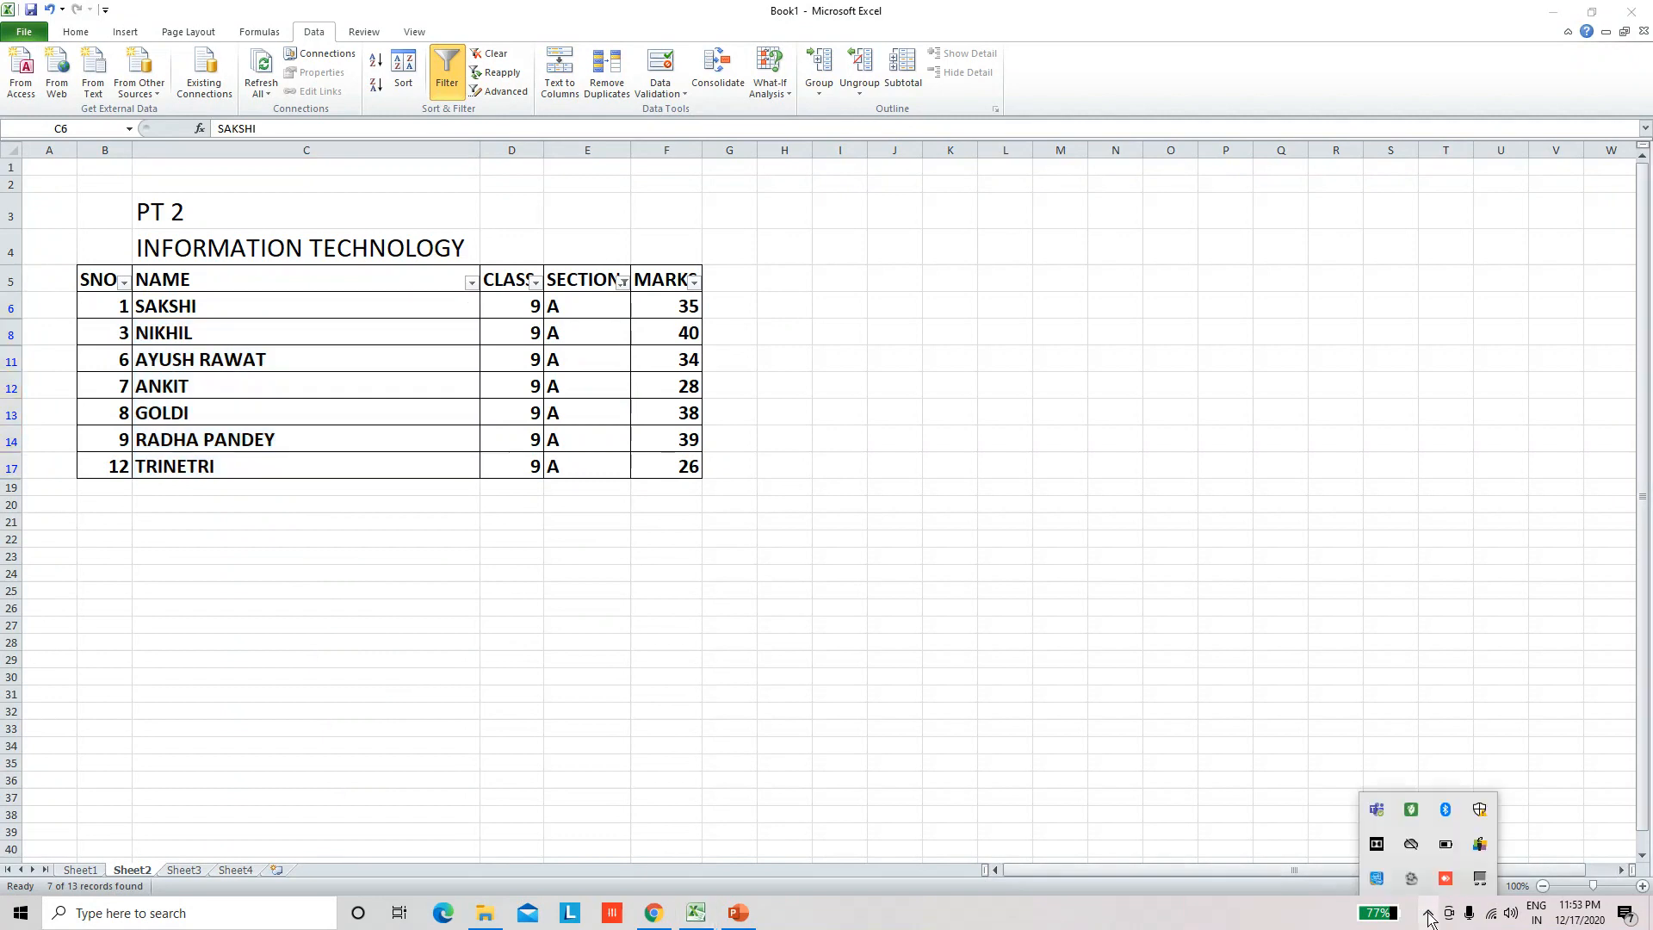
left_click(1338, 835)
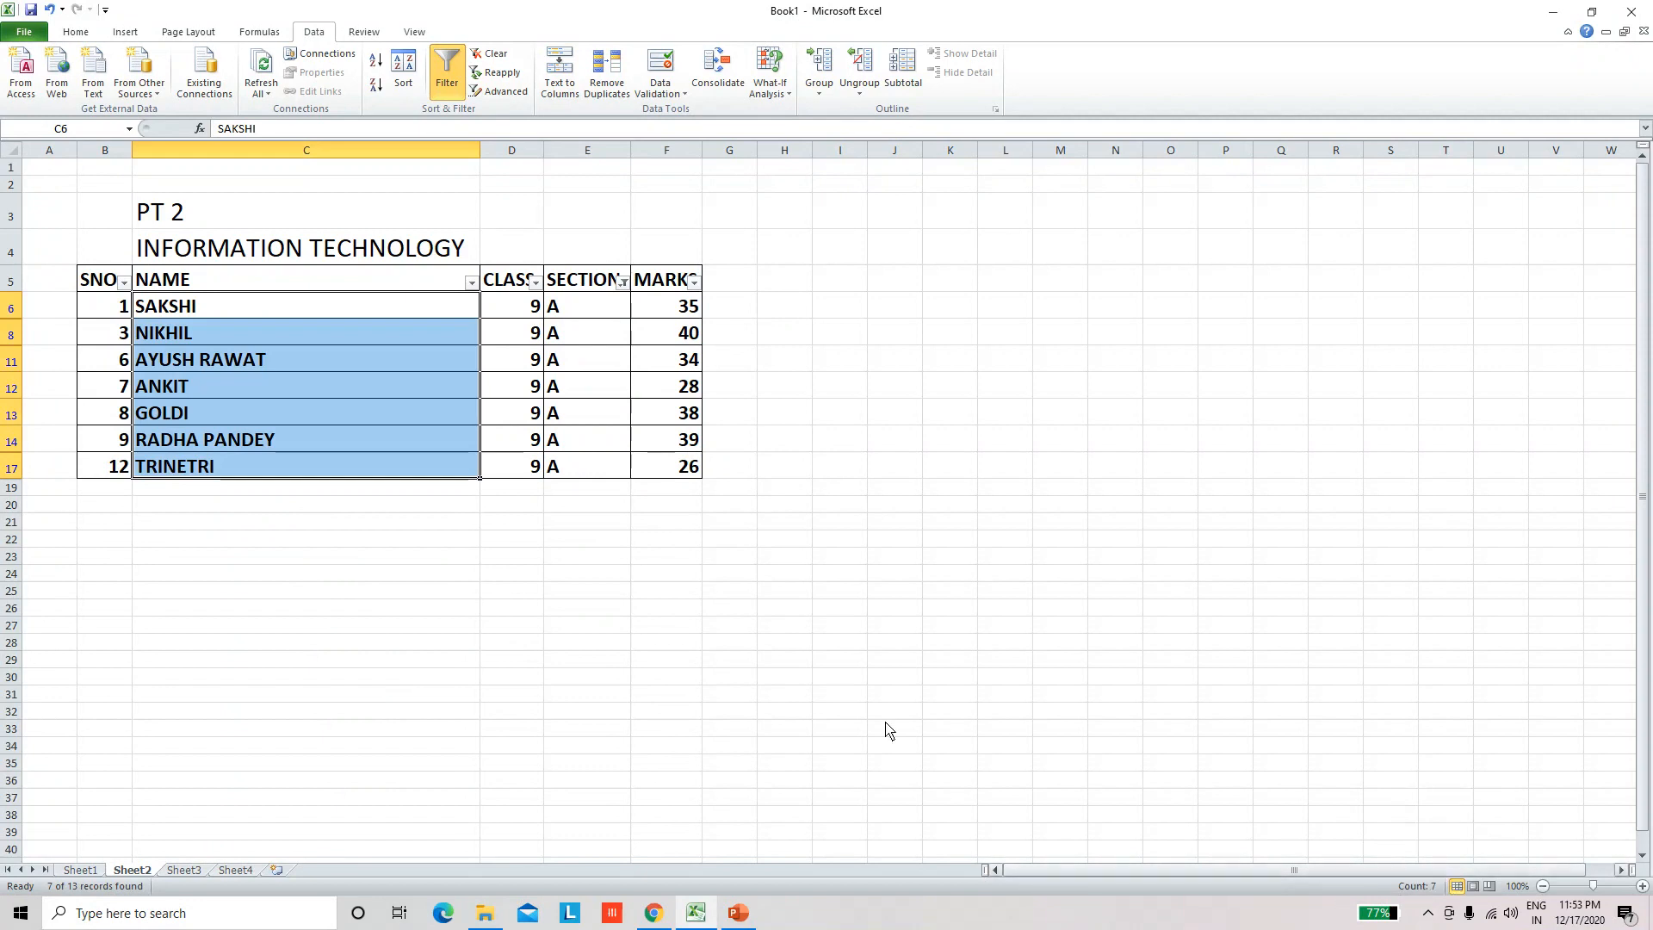
left_click(291, 312)
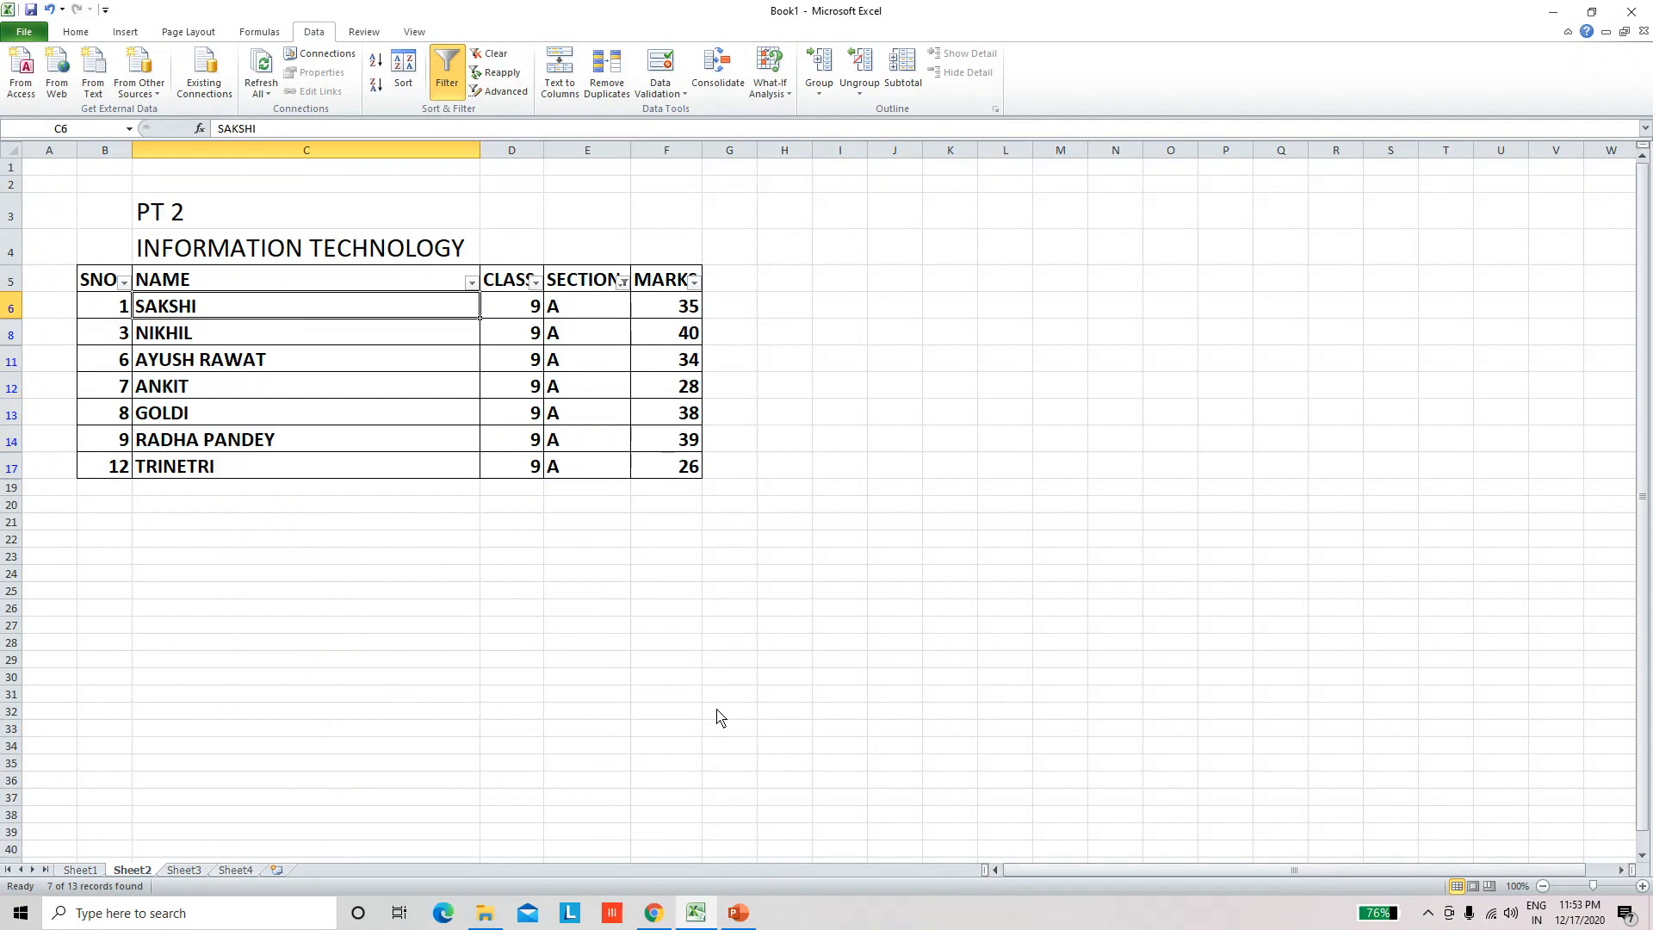
left_click(671, 626)
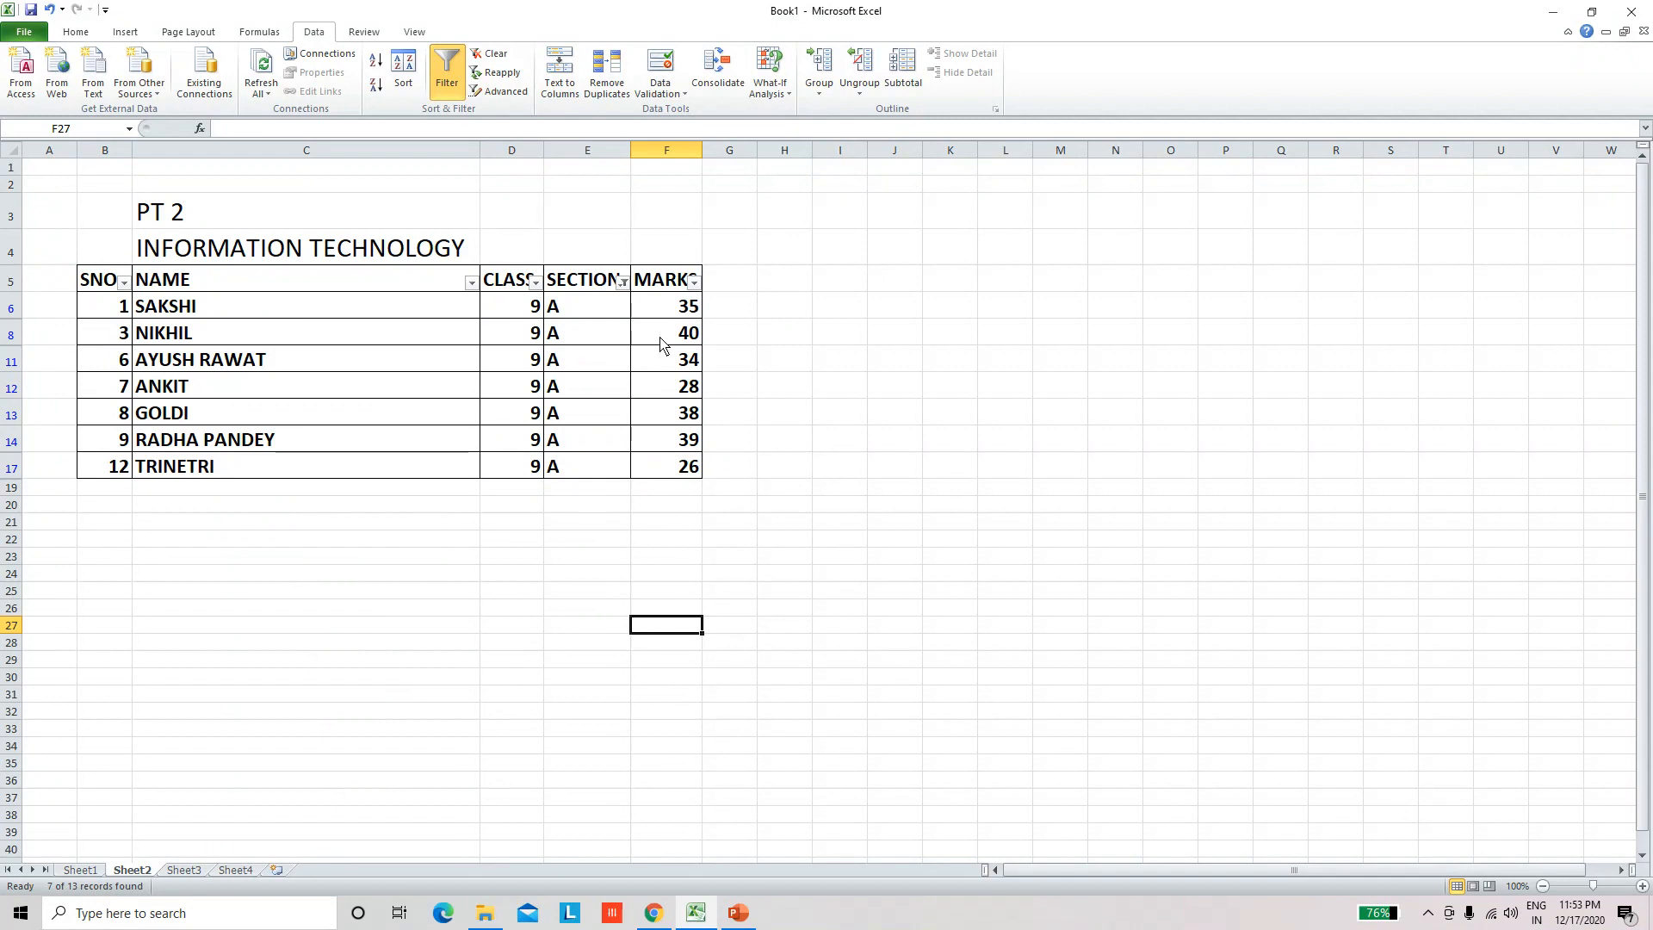
Step: Copy the filtered section A table, including its header row, from Sheet2 and paste it into Sheet3 at cell B5
left_click(164, 283)
left_click_drag(99, 284, 678, 467)
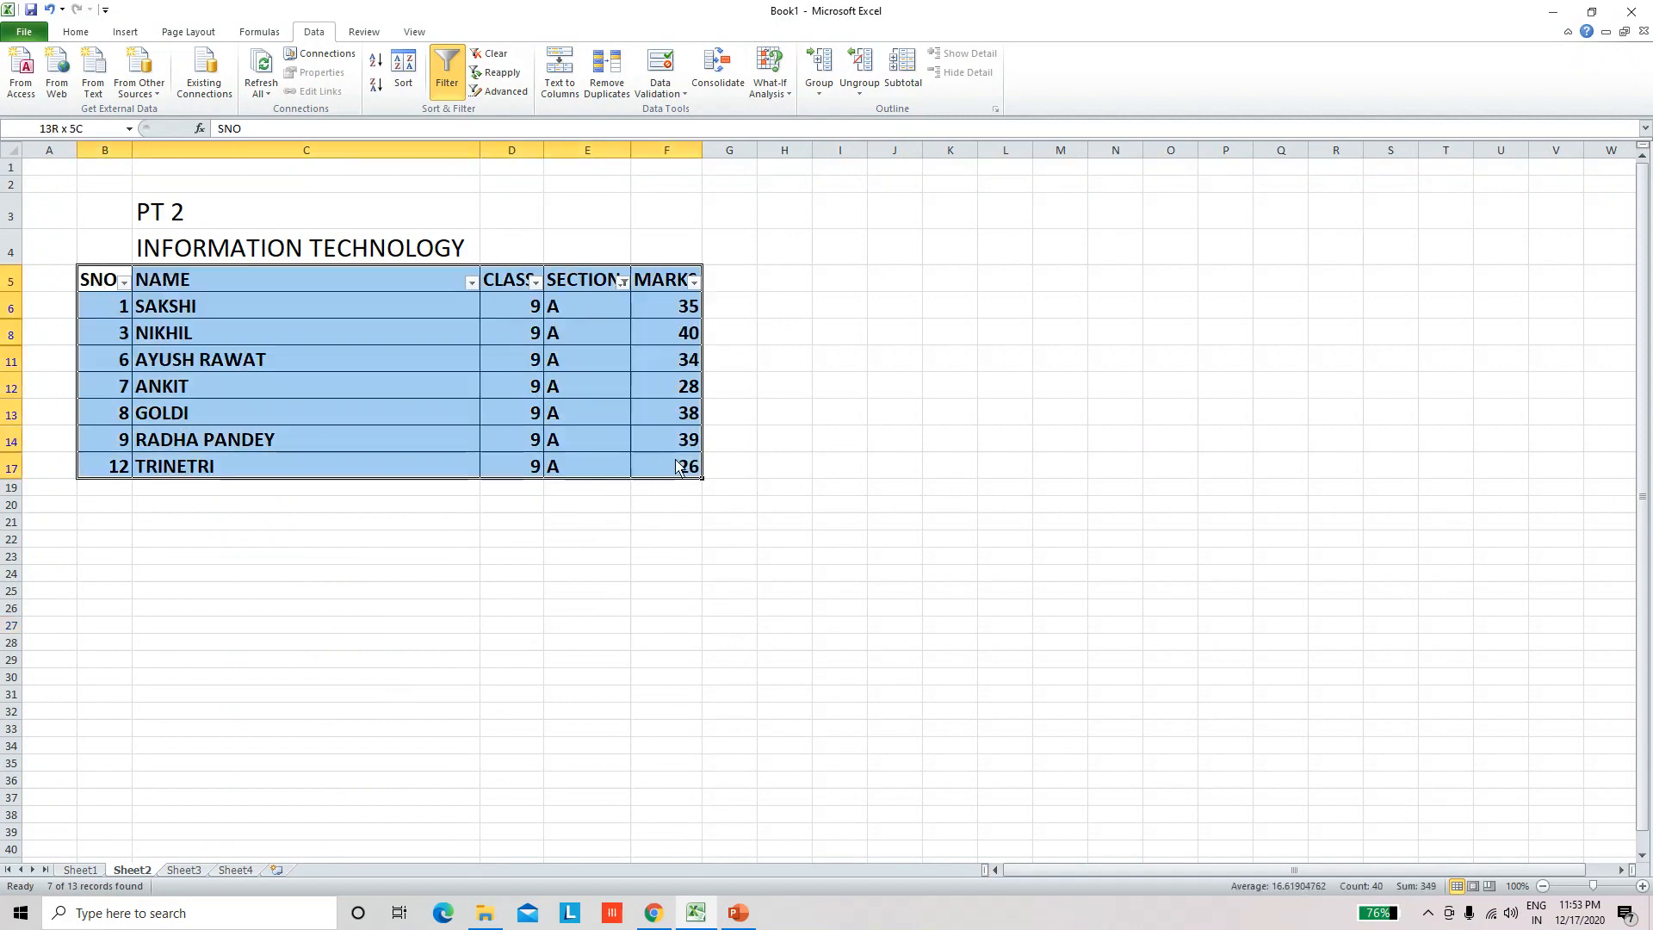
right_click(627, 470)
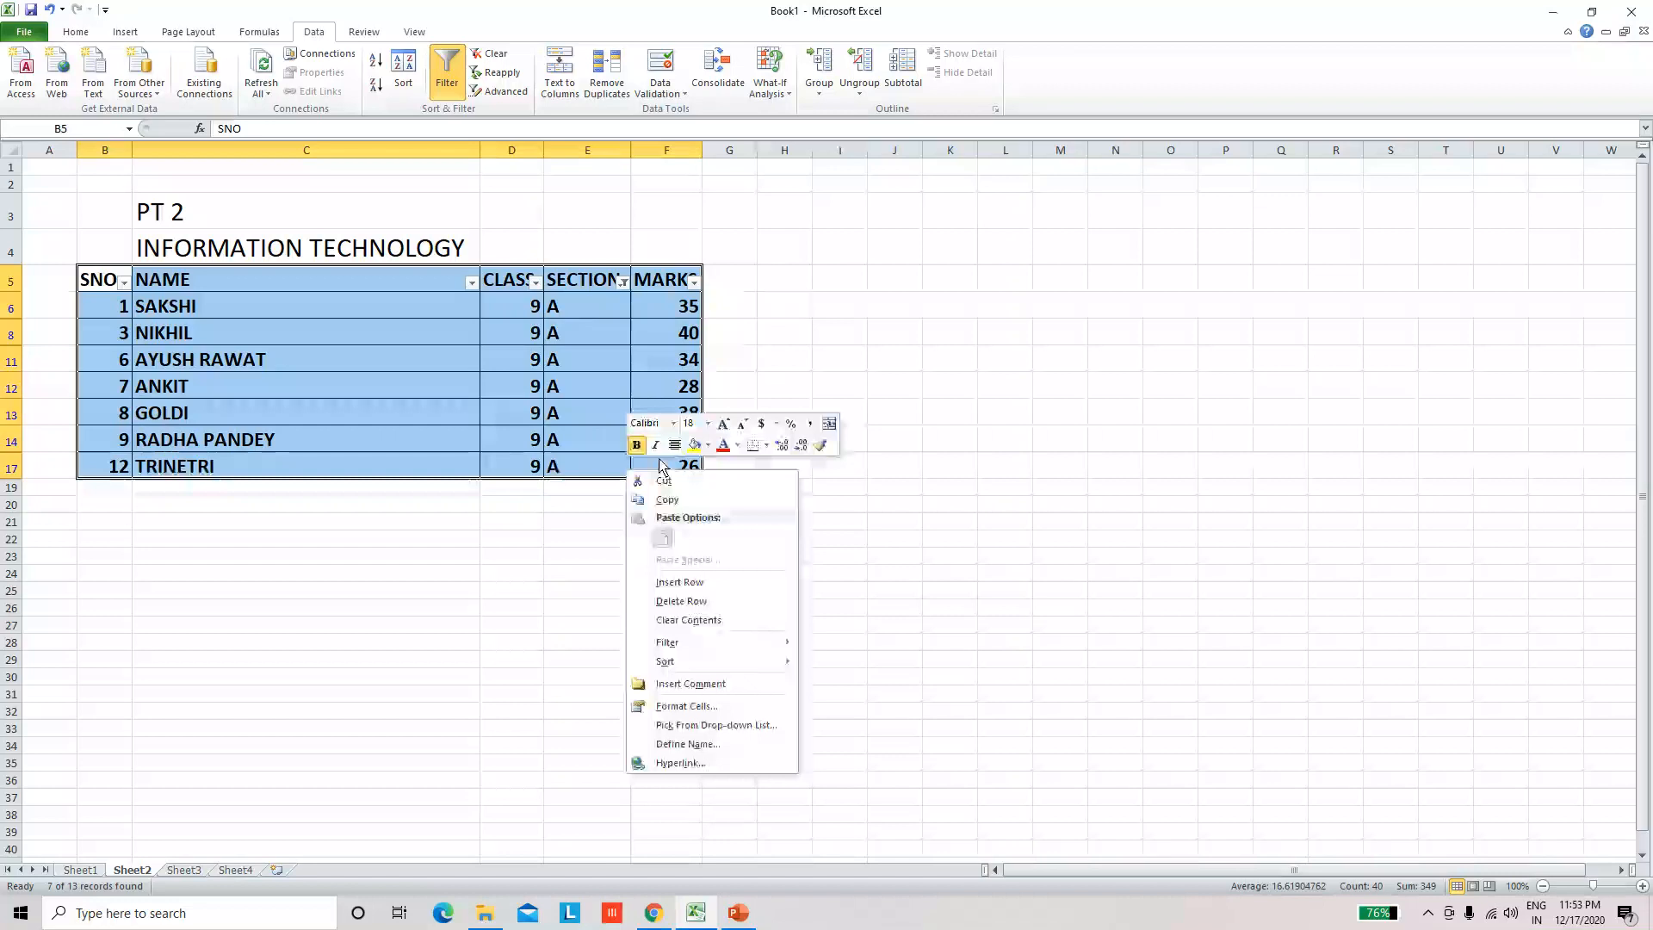
left_click(670, 501)
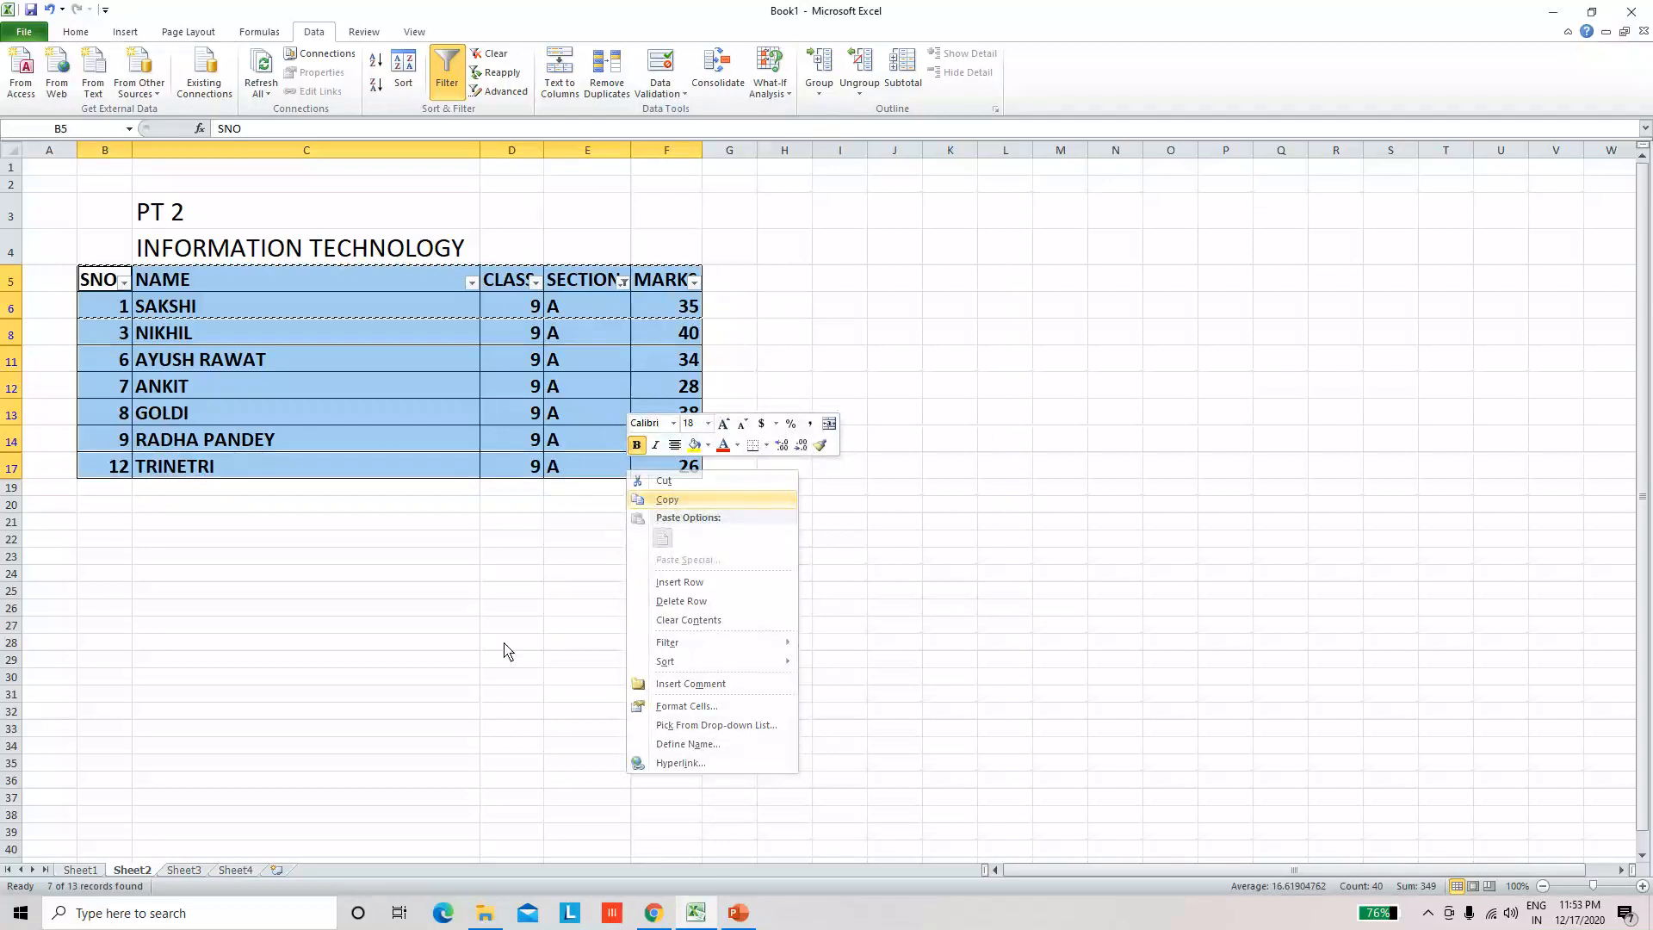
left_click(184, 870)
left_click(110, 241)
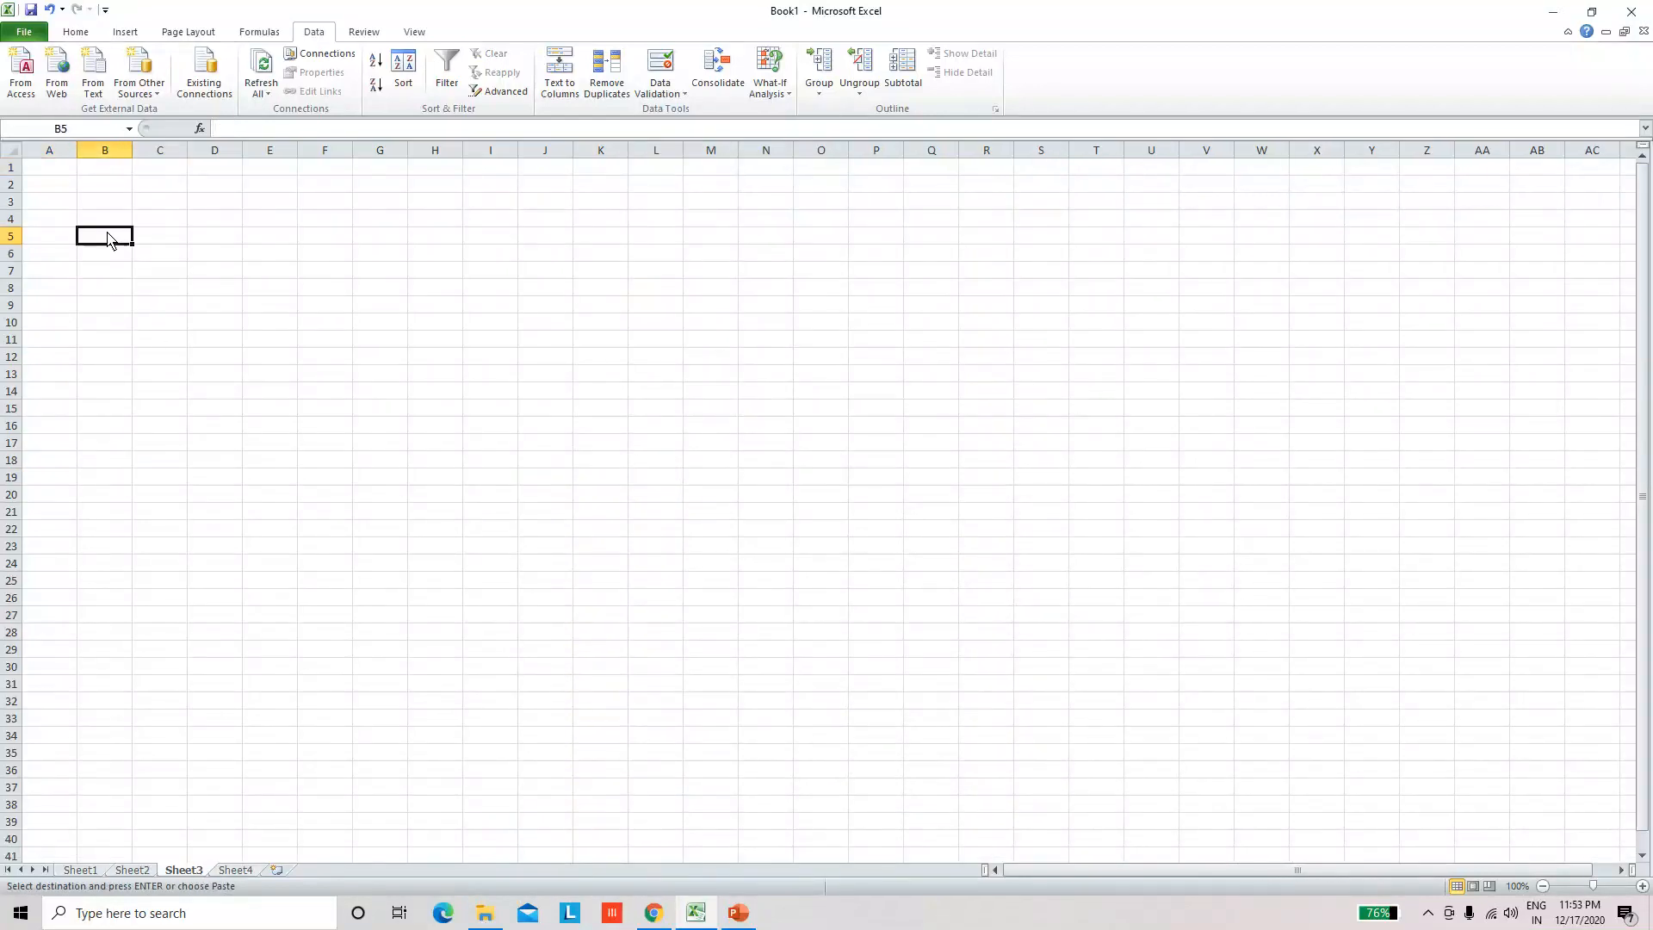
key("ctrl+v")
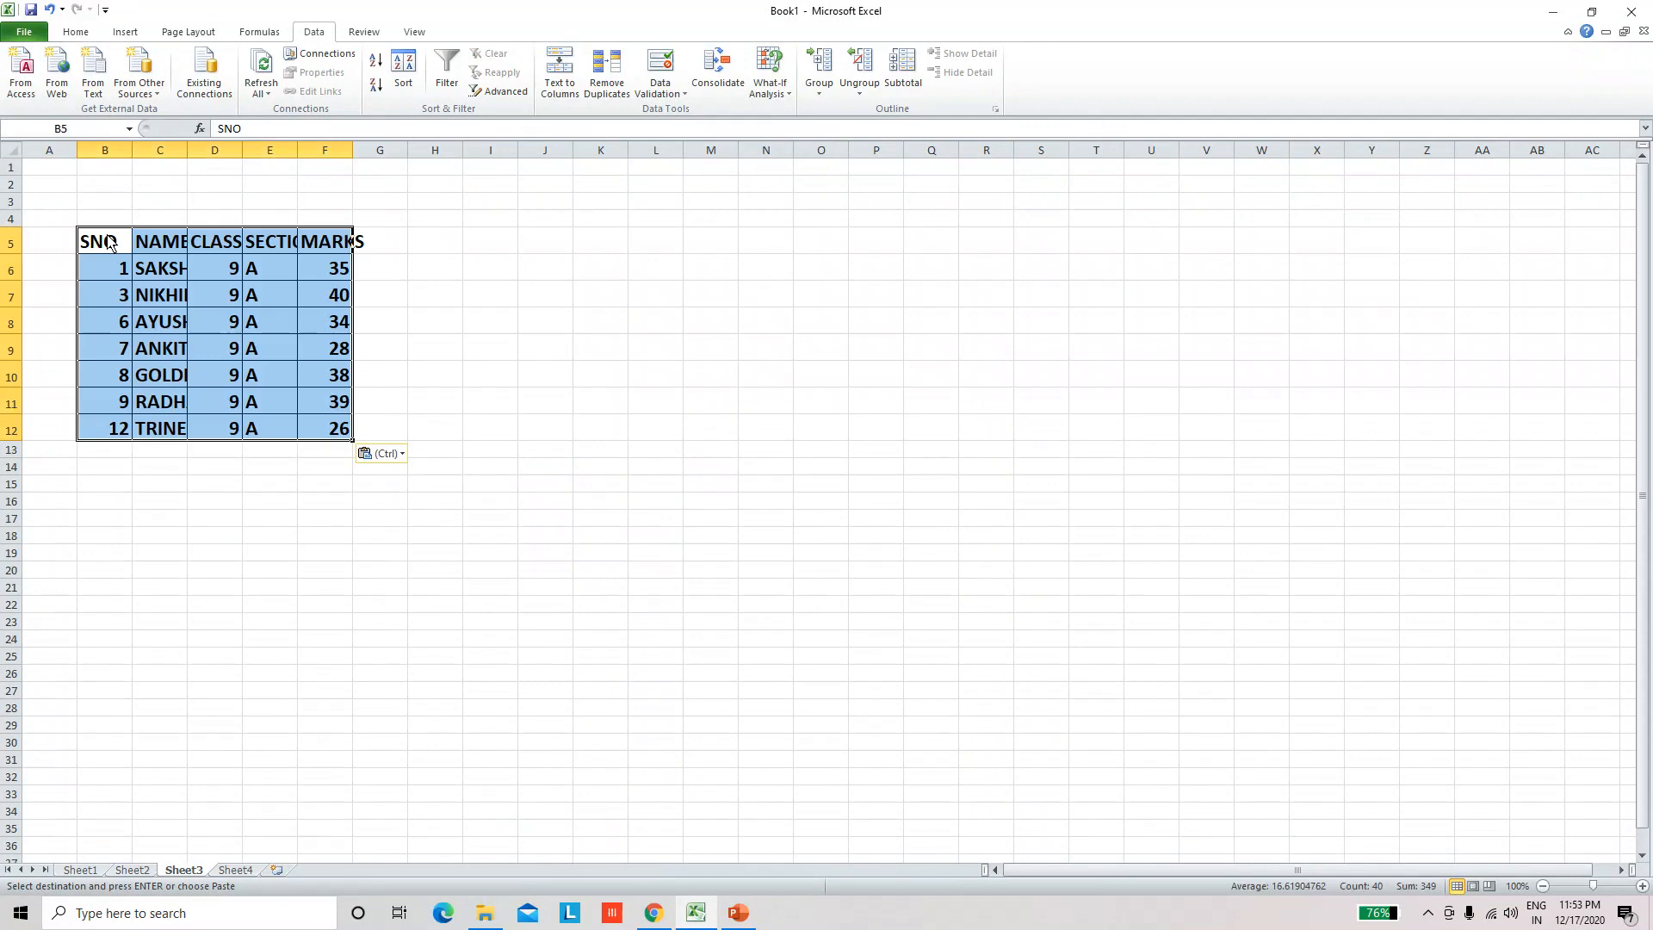
Step: Widen the MARKS column and AutoFit the NAME column of the pasted table on Sheet3
left_click(526, 535)
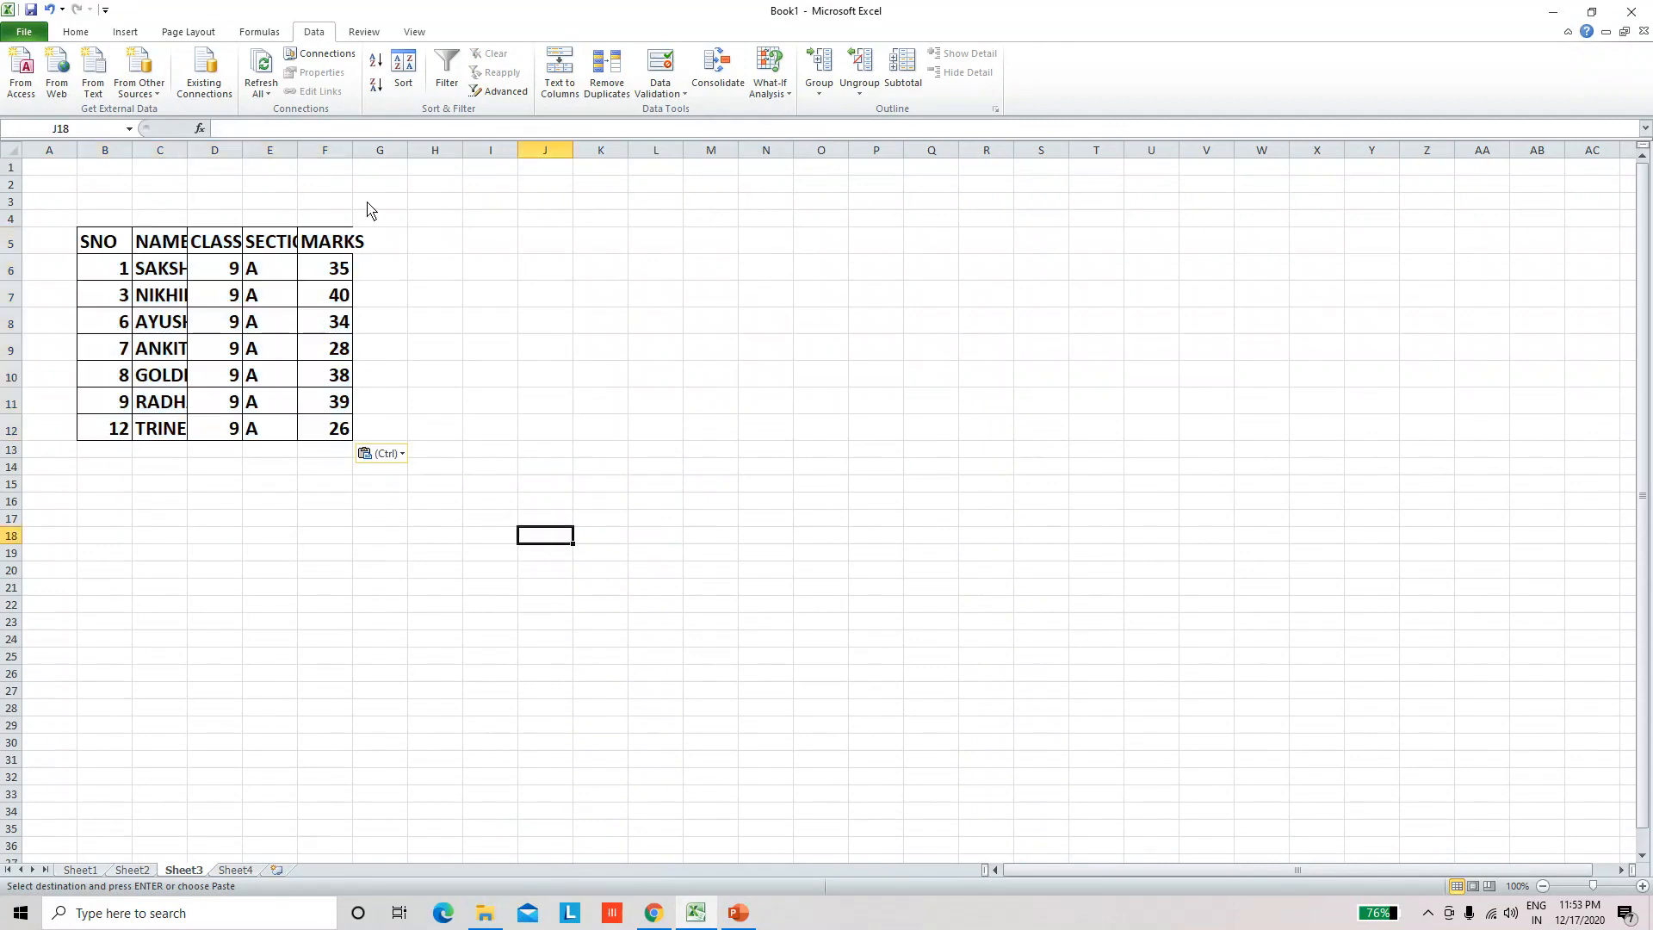
left_click_drag(356, 163, 409, 163)
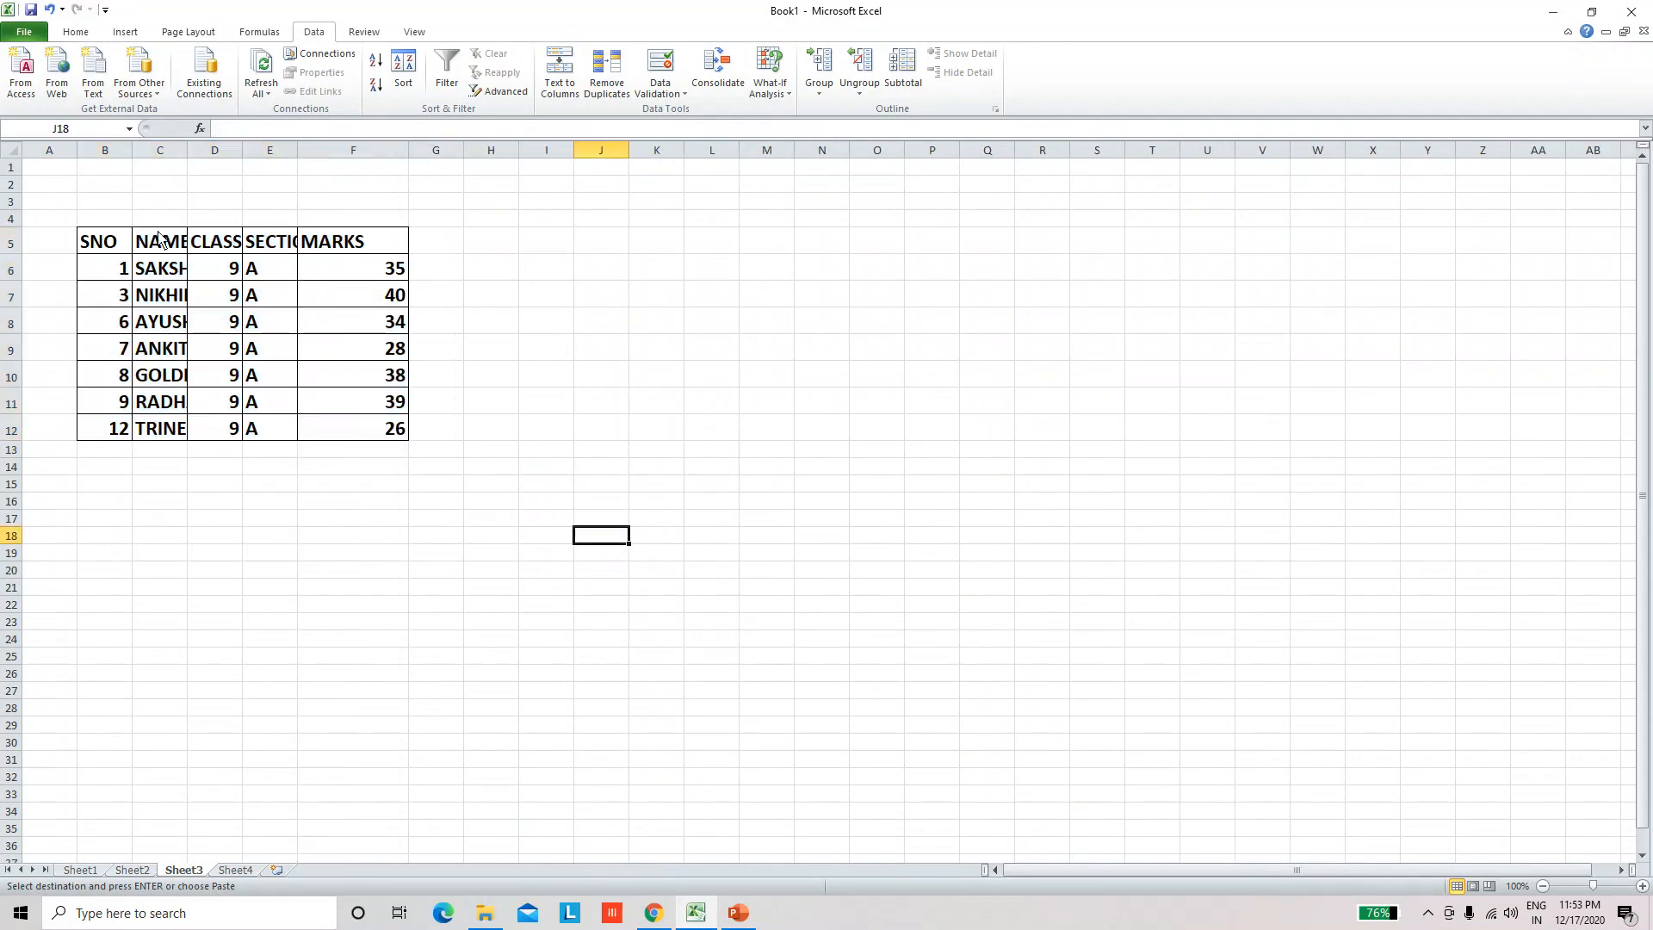
double_click(188, 158)
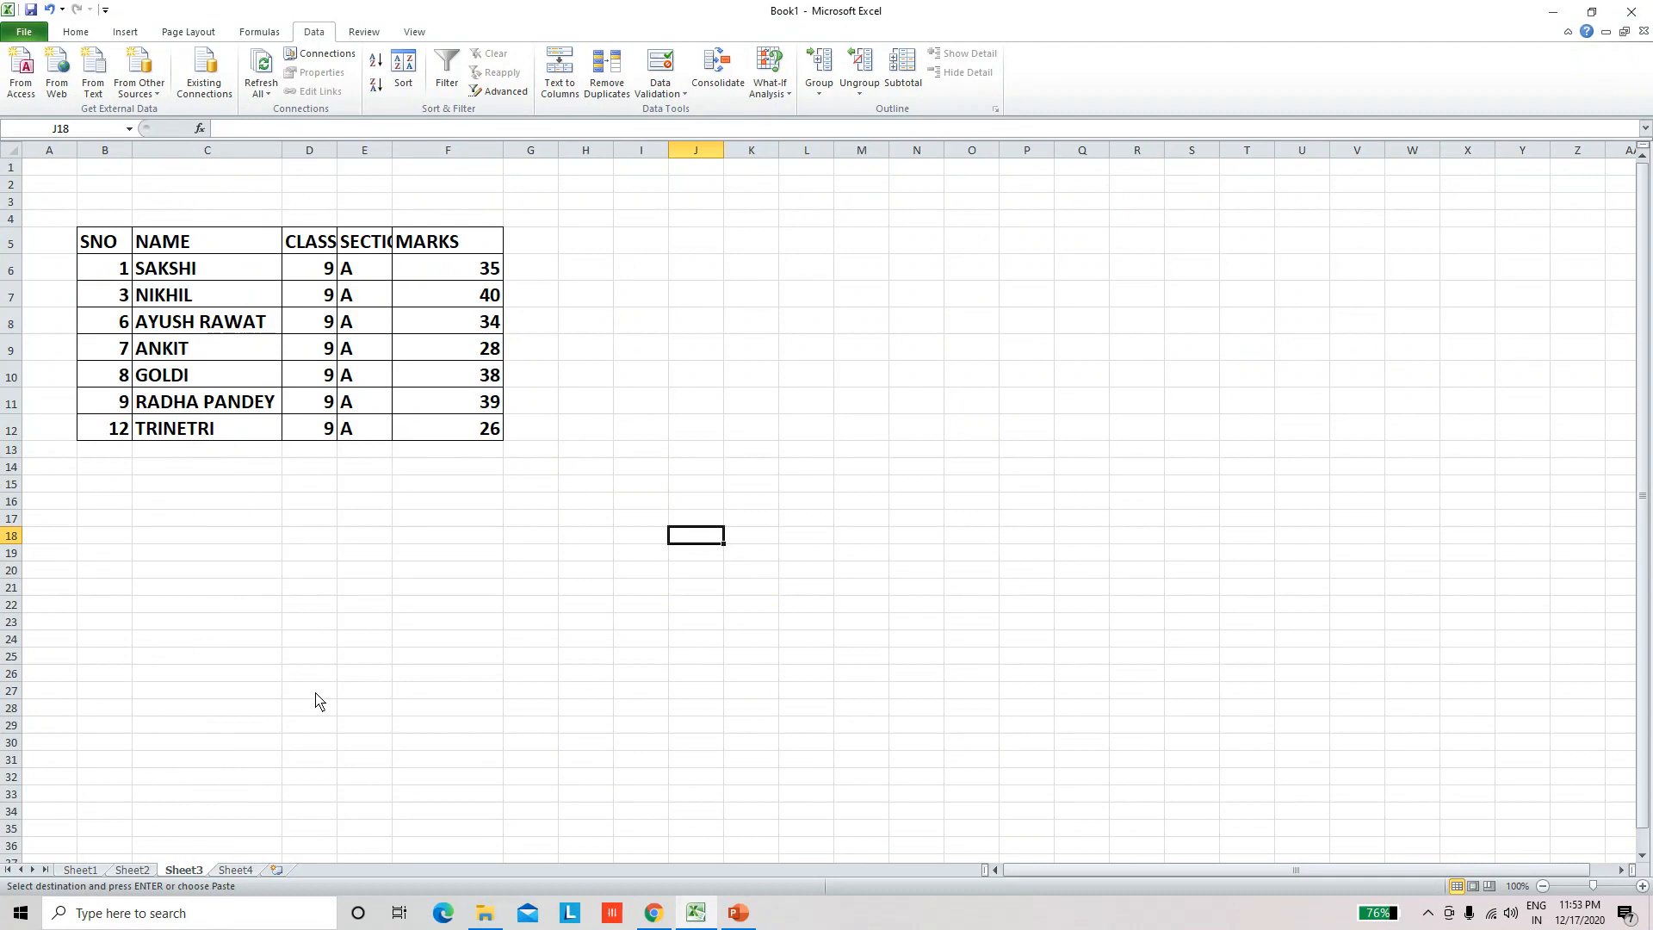
Step: Rename the Sheet3 worksheet as 9A
double_click(200, 873)
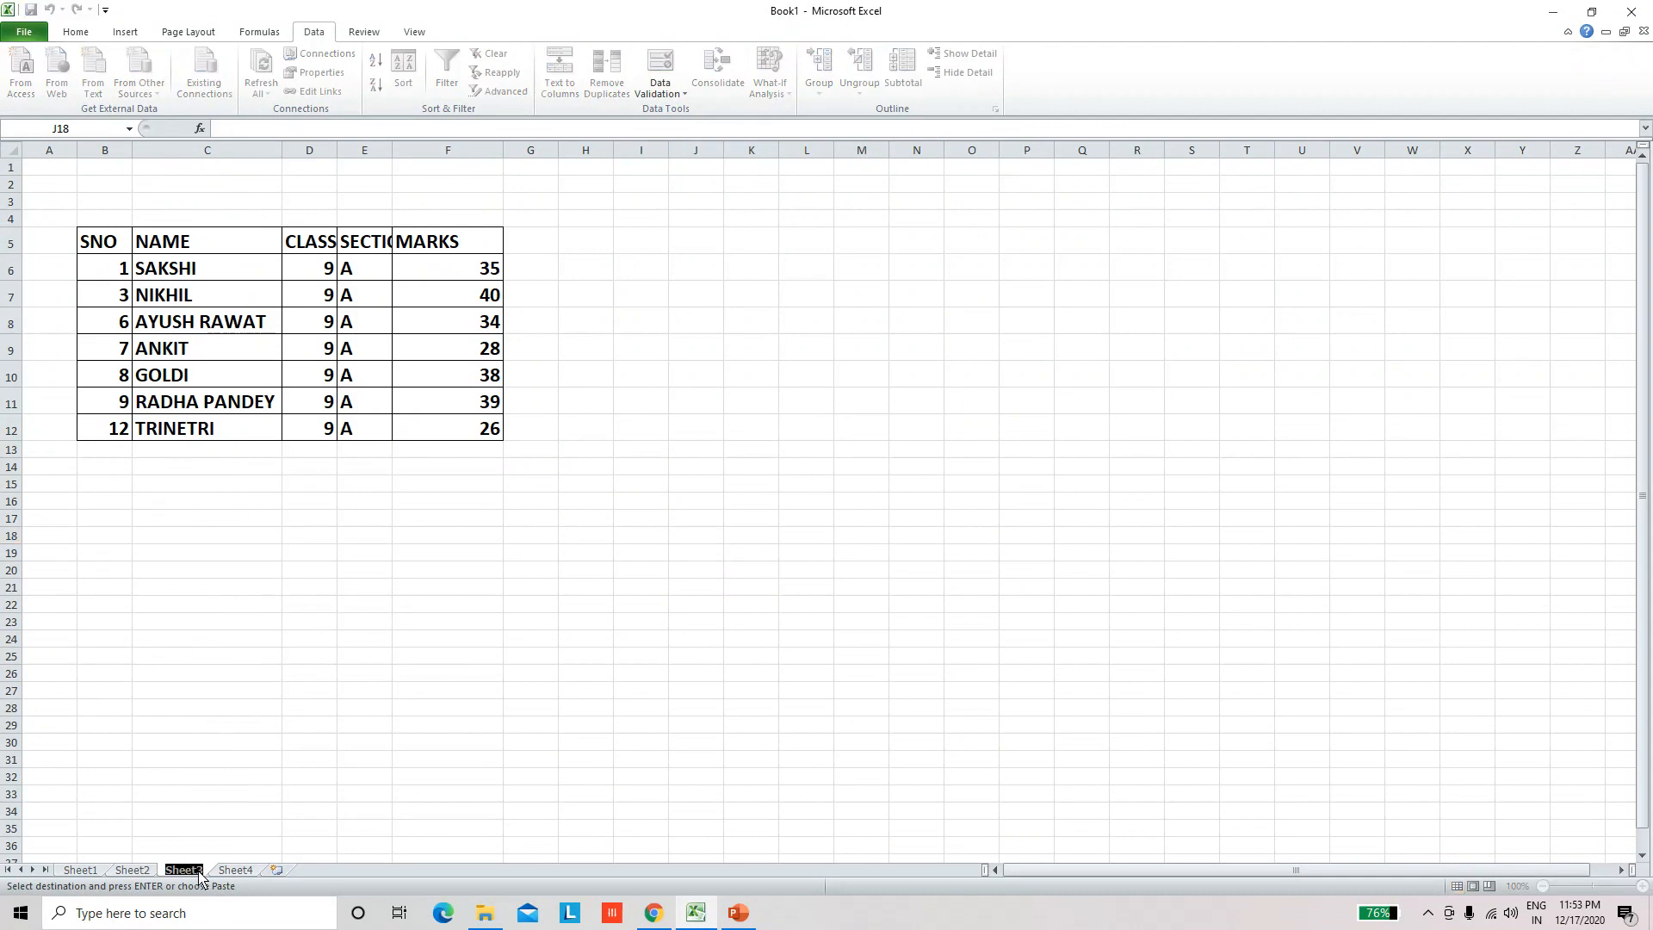
type("9A")
left_click(594, 605)
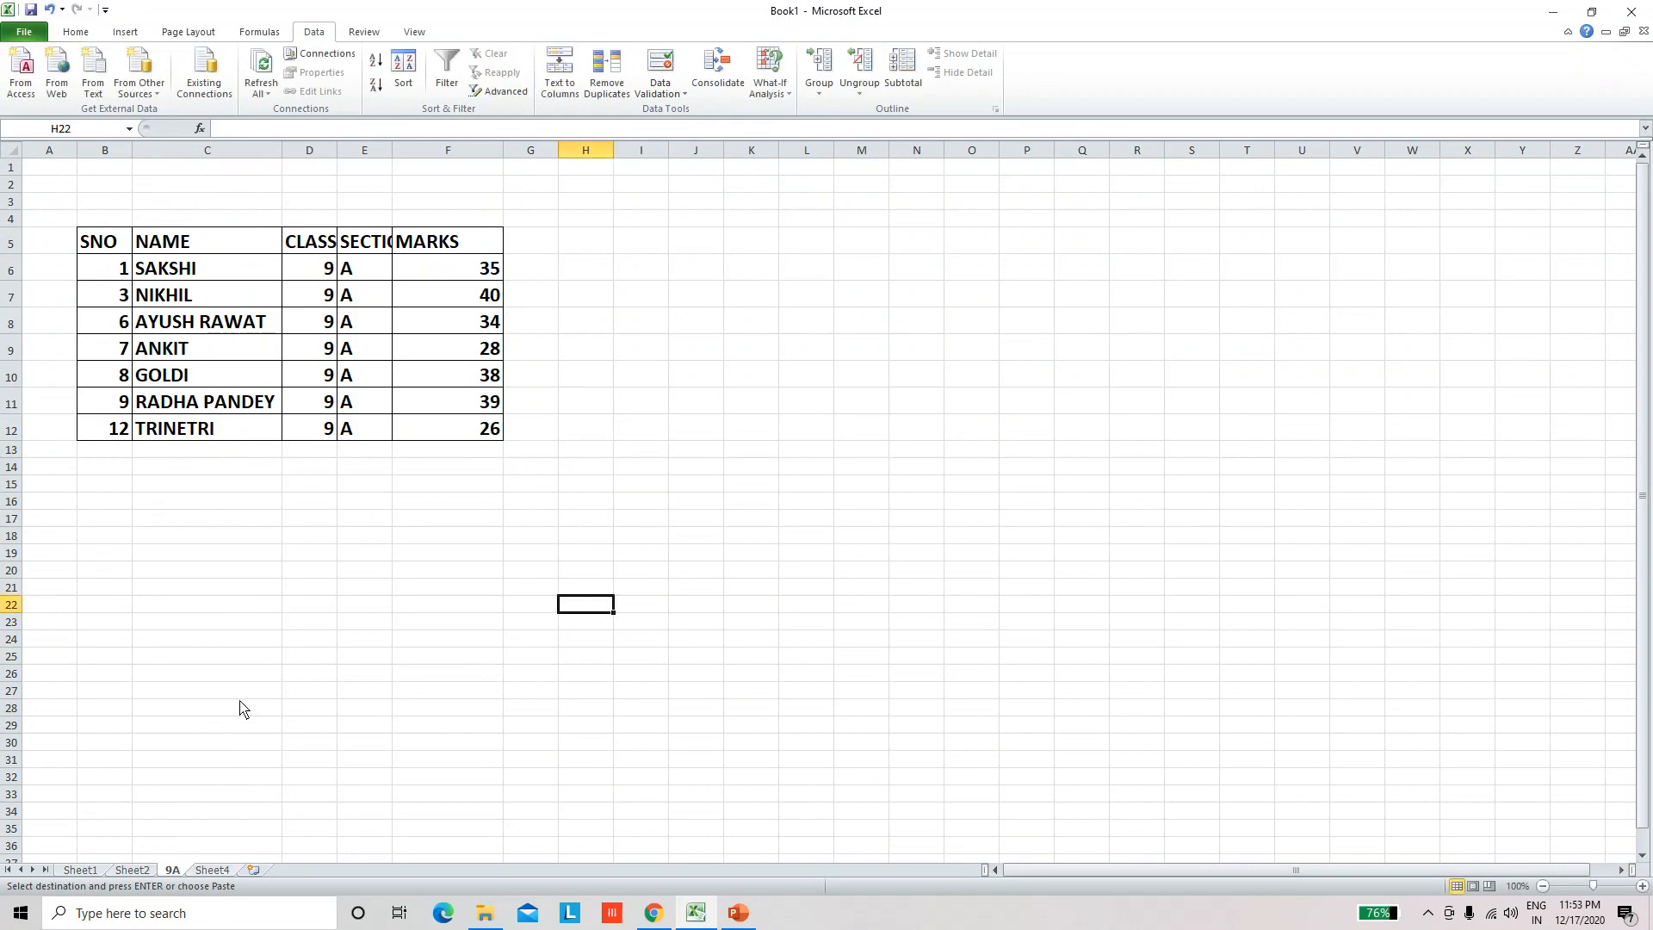
Step: Return to Sheet2 and clear the copy marquee around the filtered table
left_click(135, 870)
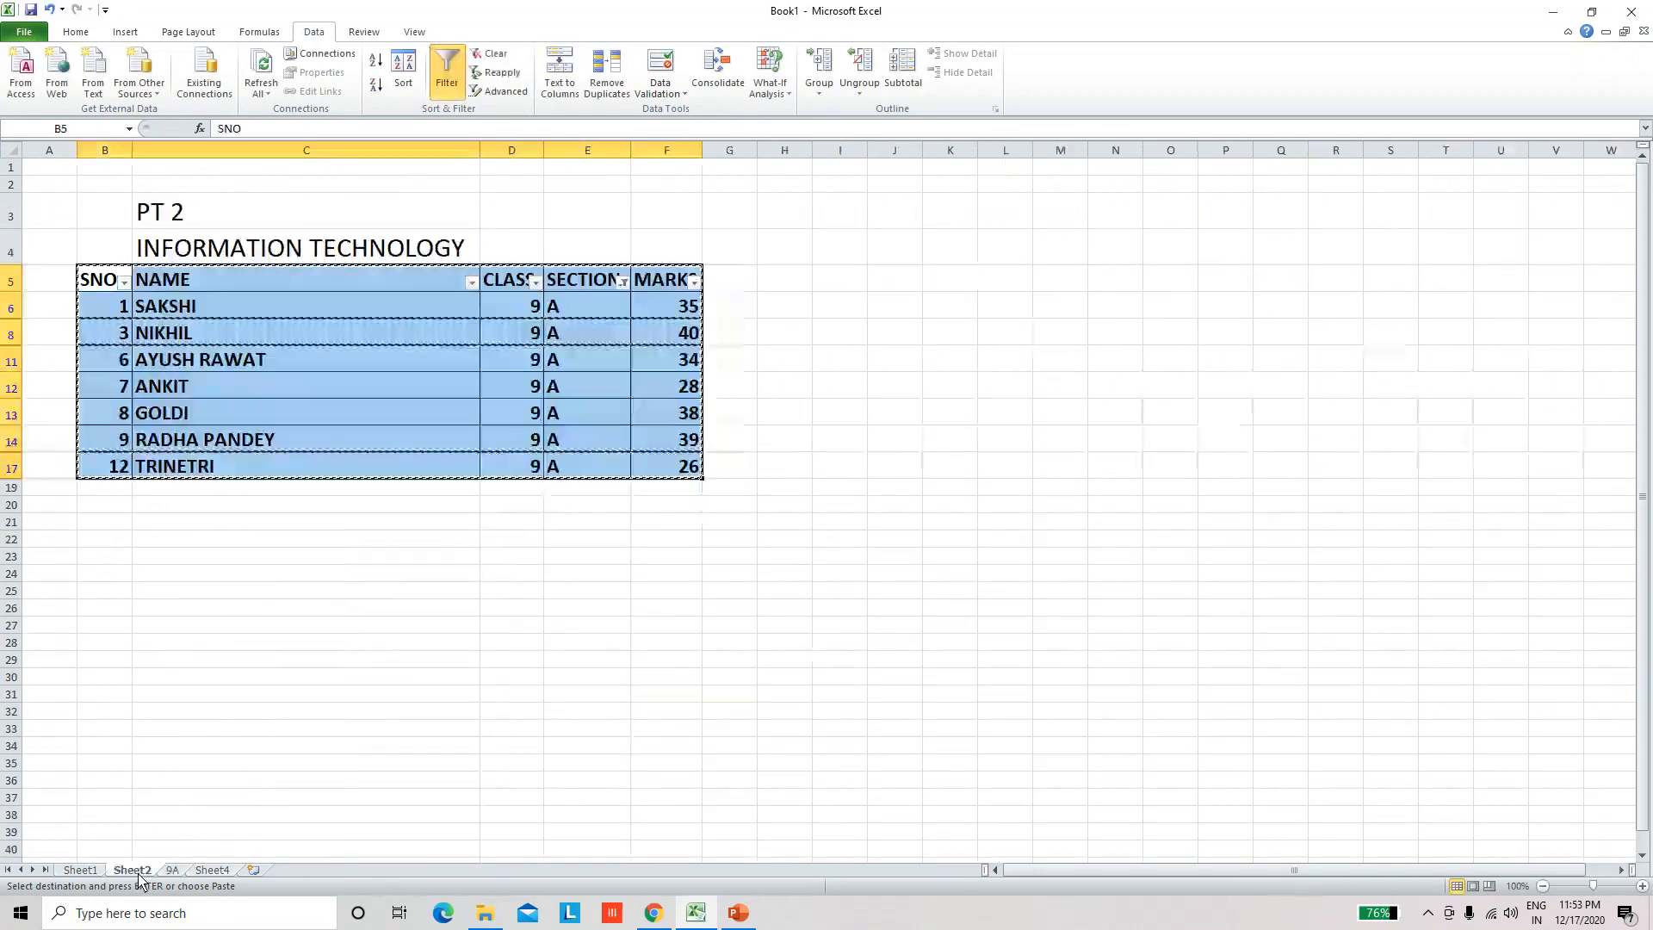
left_click(322, 597)
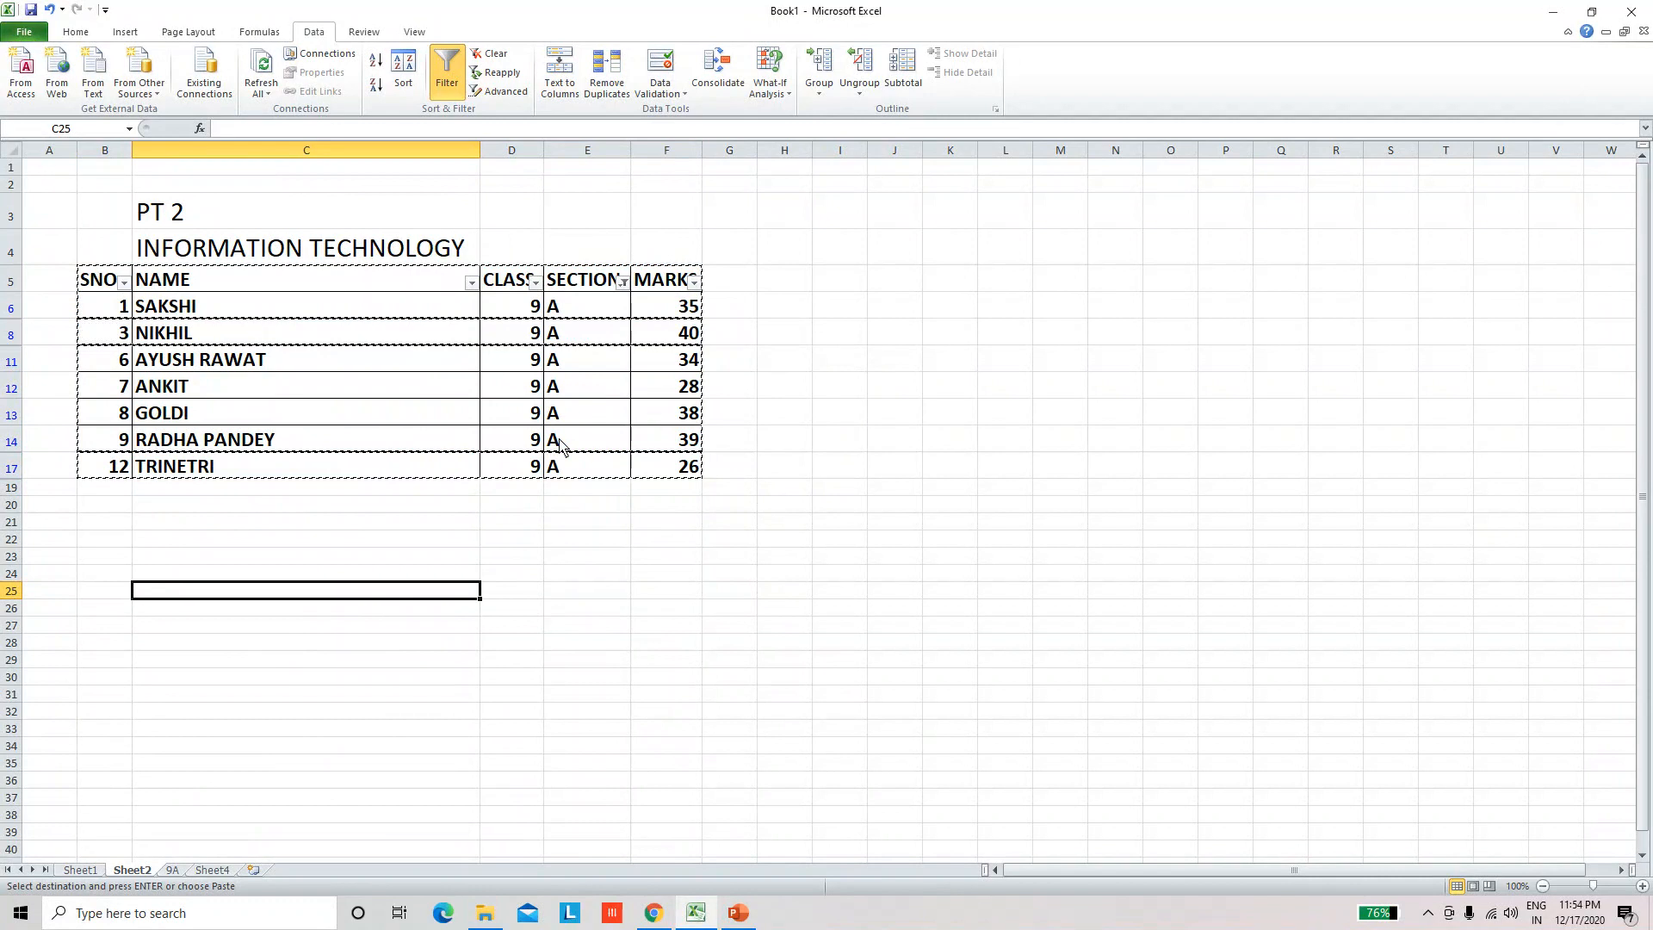
key("Escape")
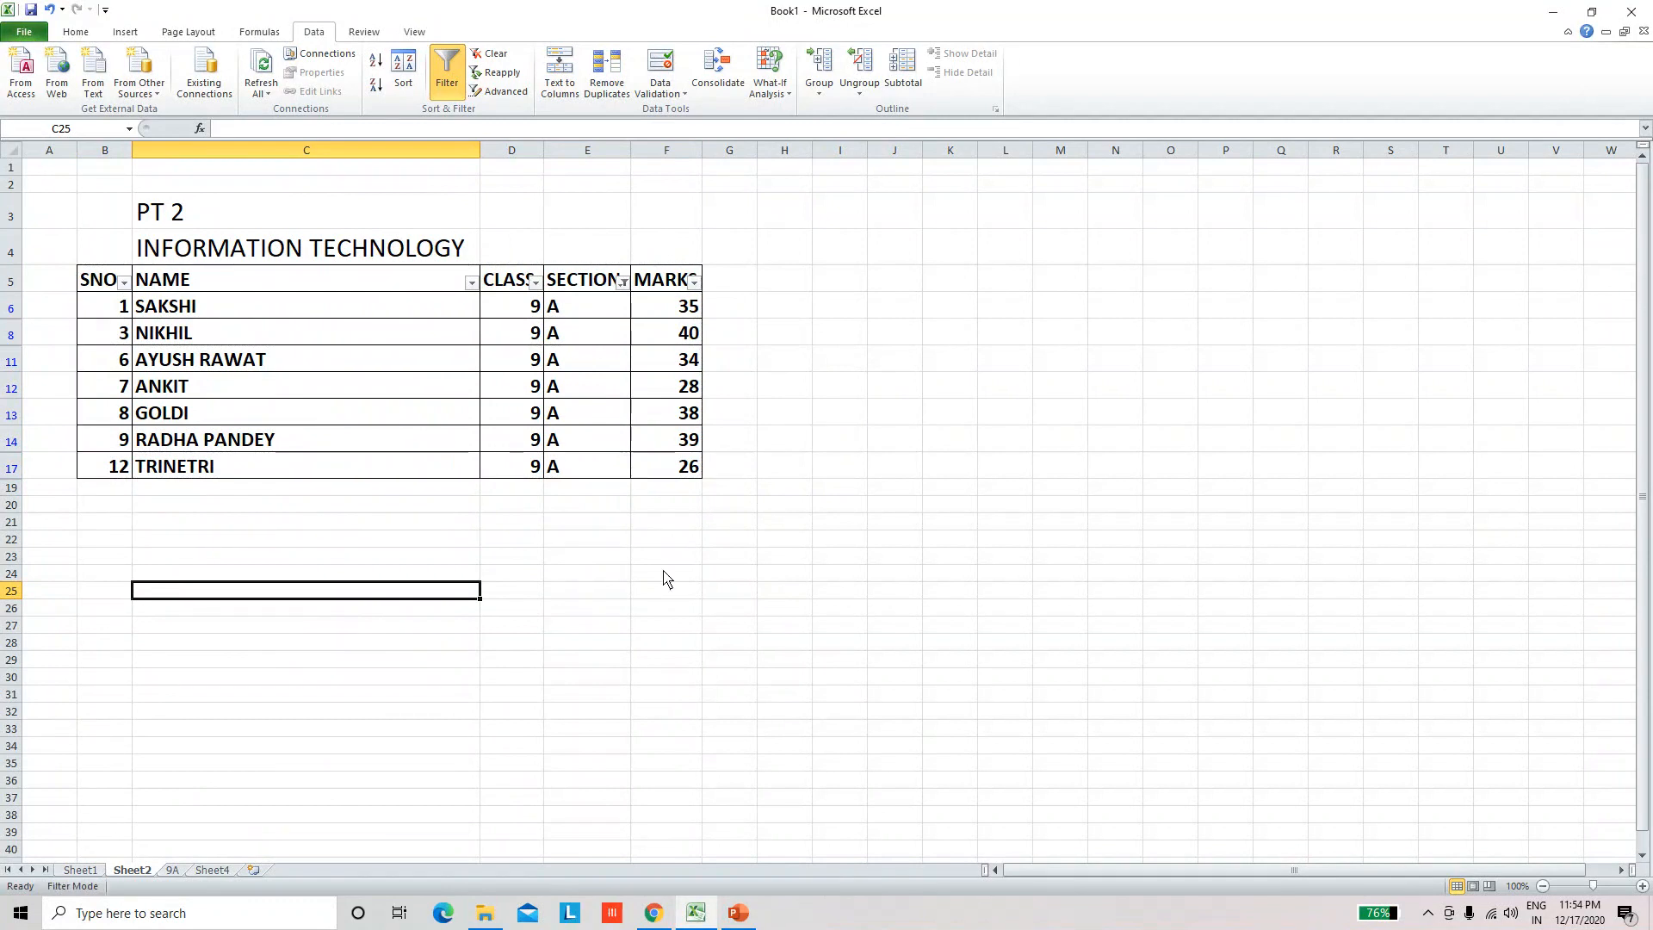
Step: Change the SECTION filter on Sheet2 to show only the section B records
left_click(671, 624)
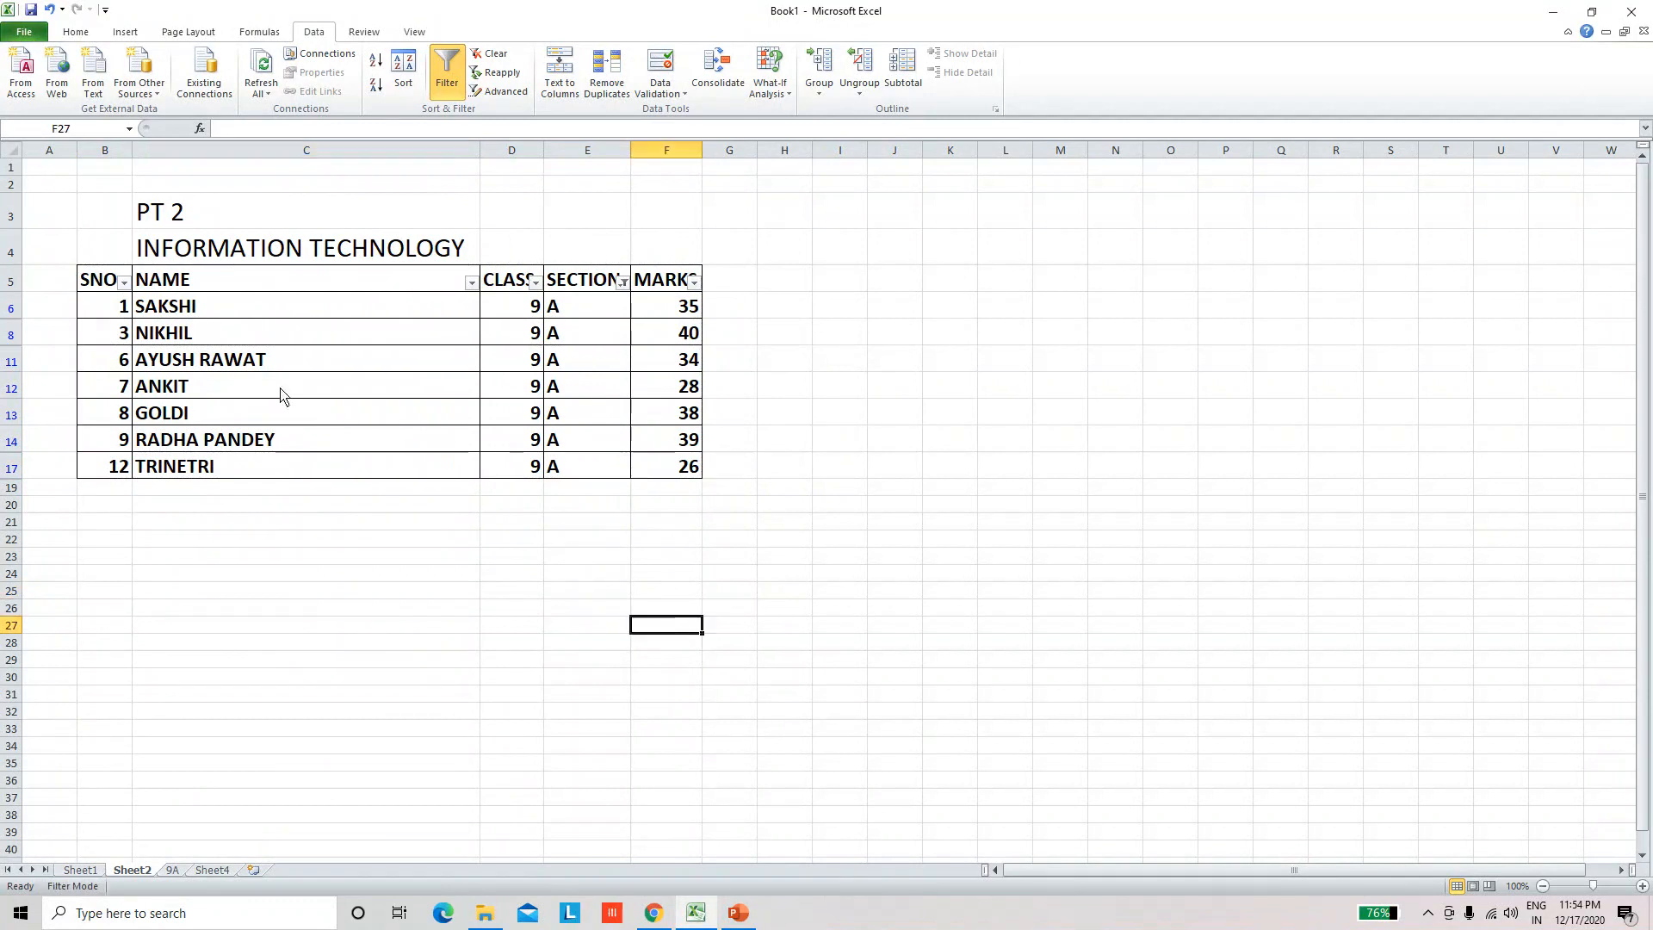
left_click(622, 283)
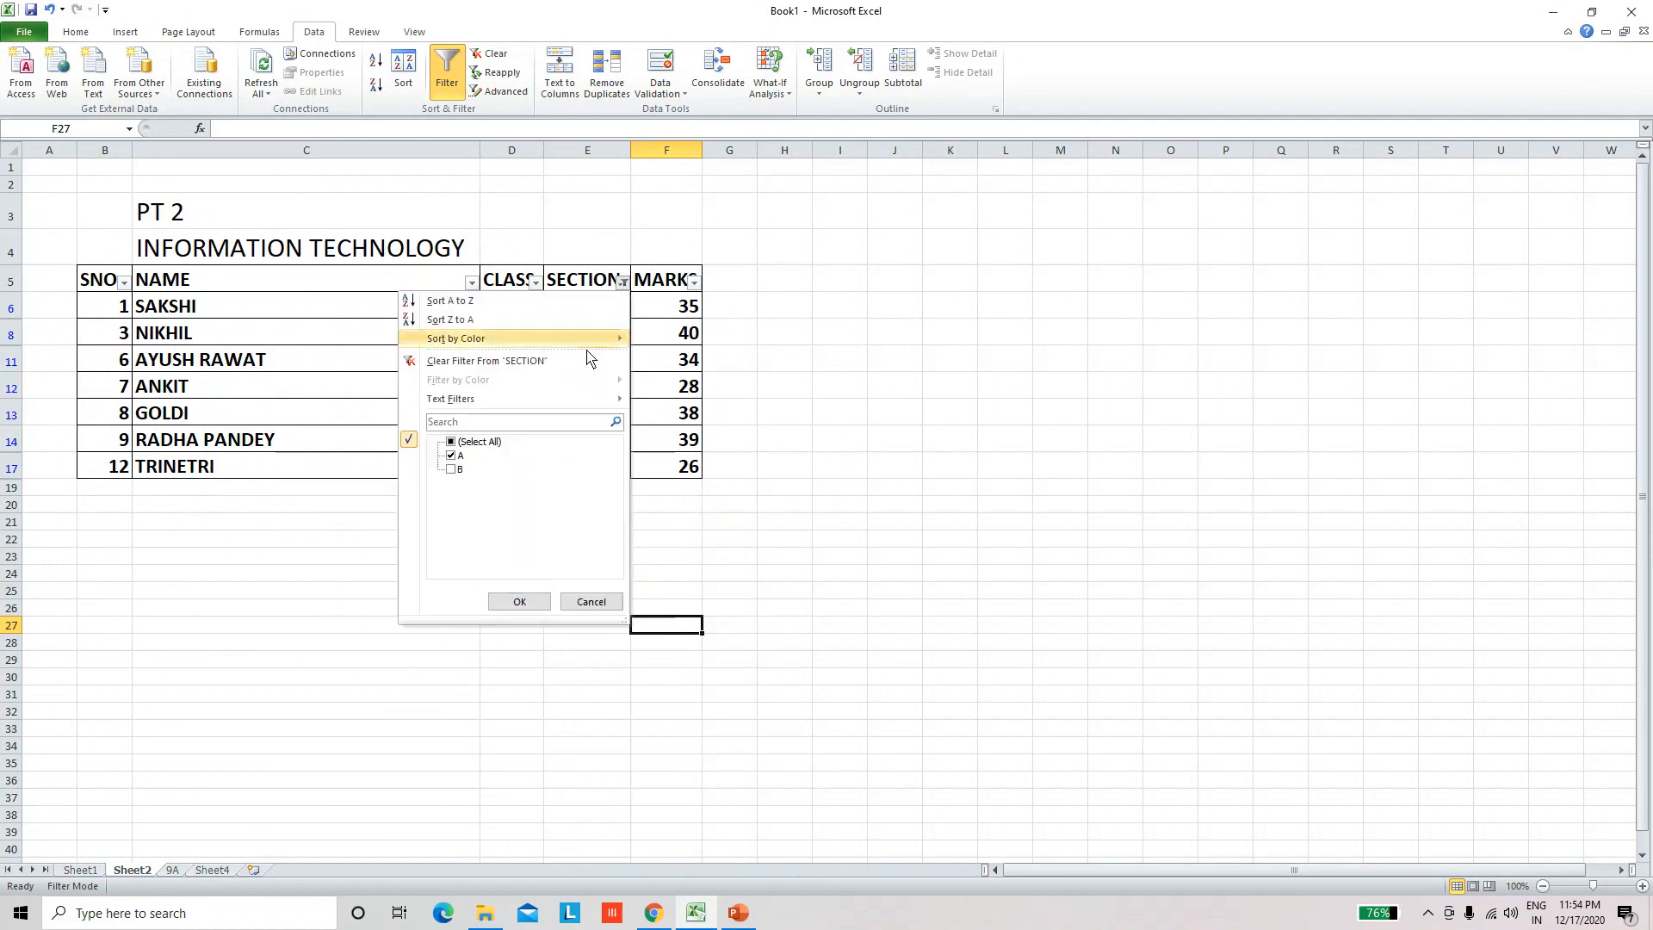
left_click(451, 469)
left_click(451, 455)
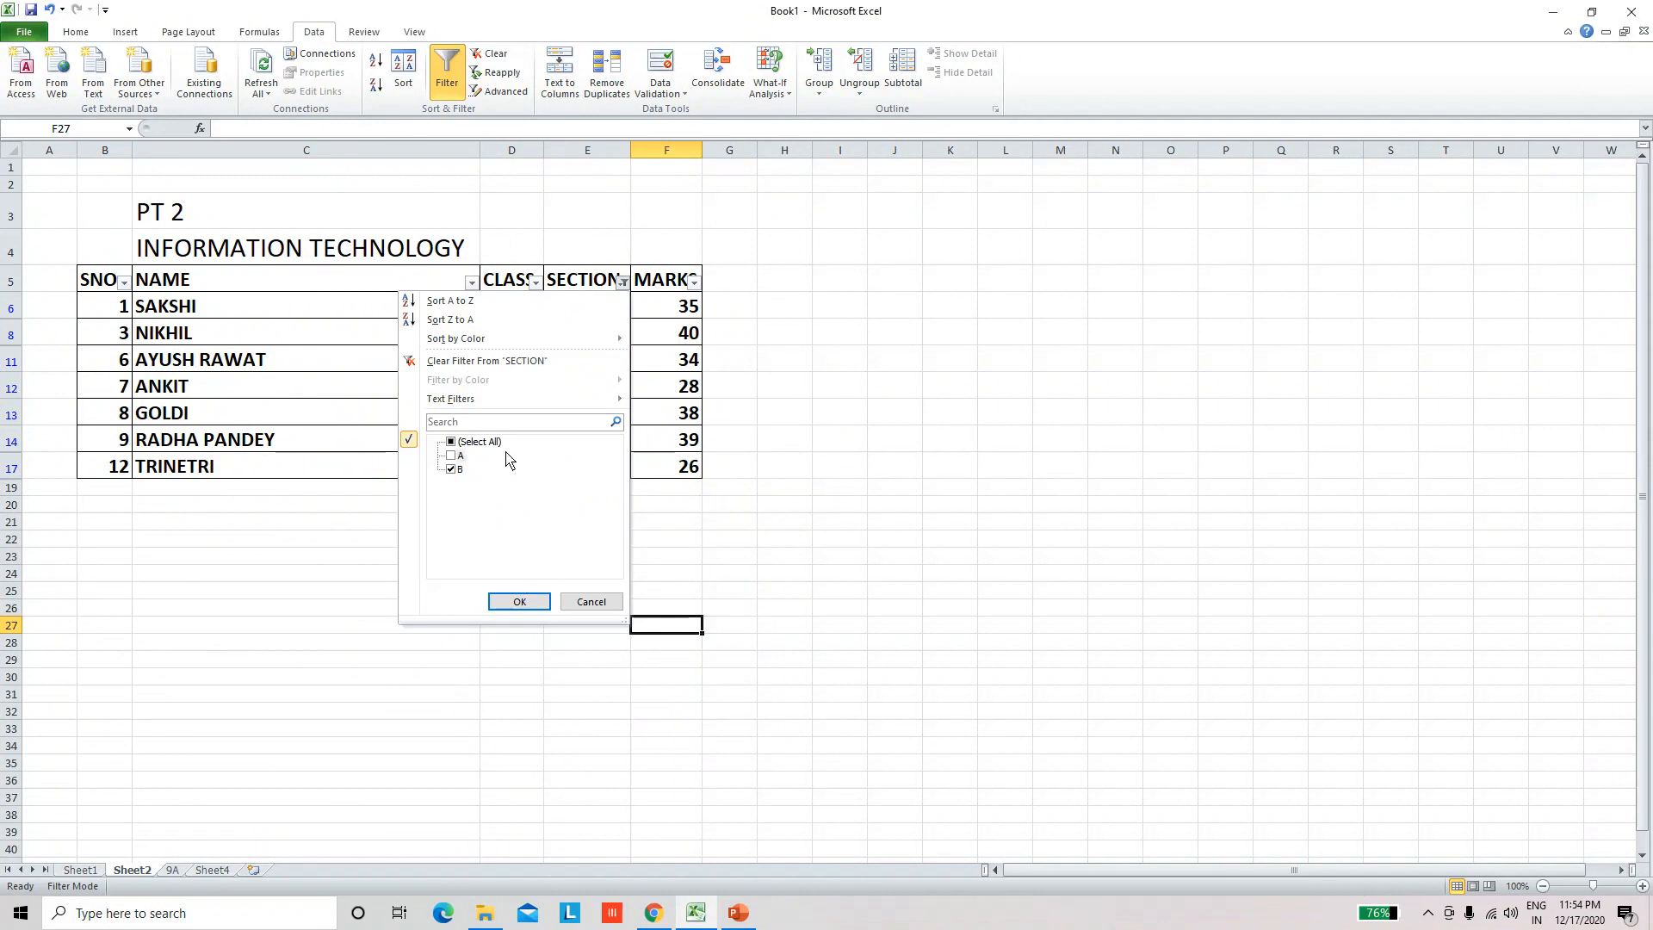
left_click(522, 602)
left_click(777, 462)
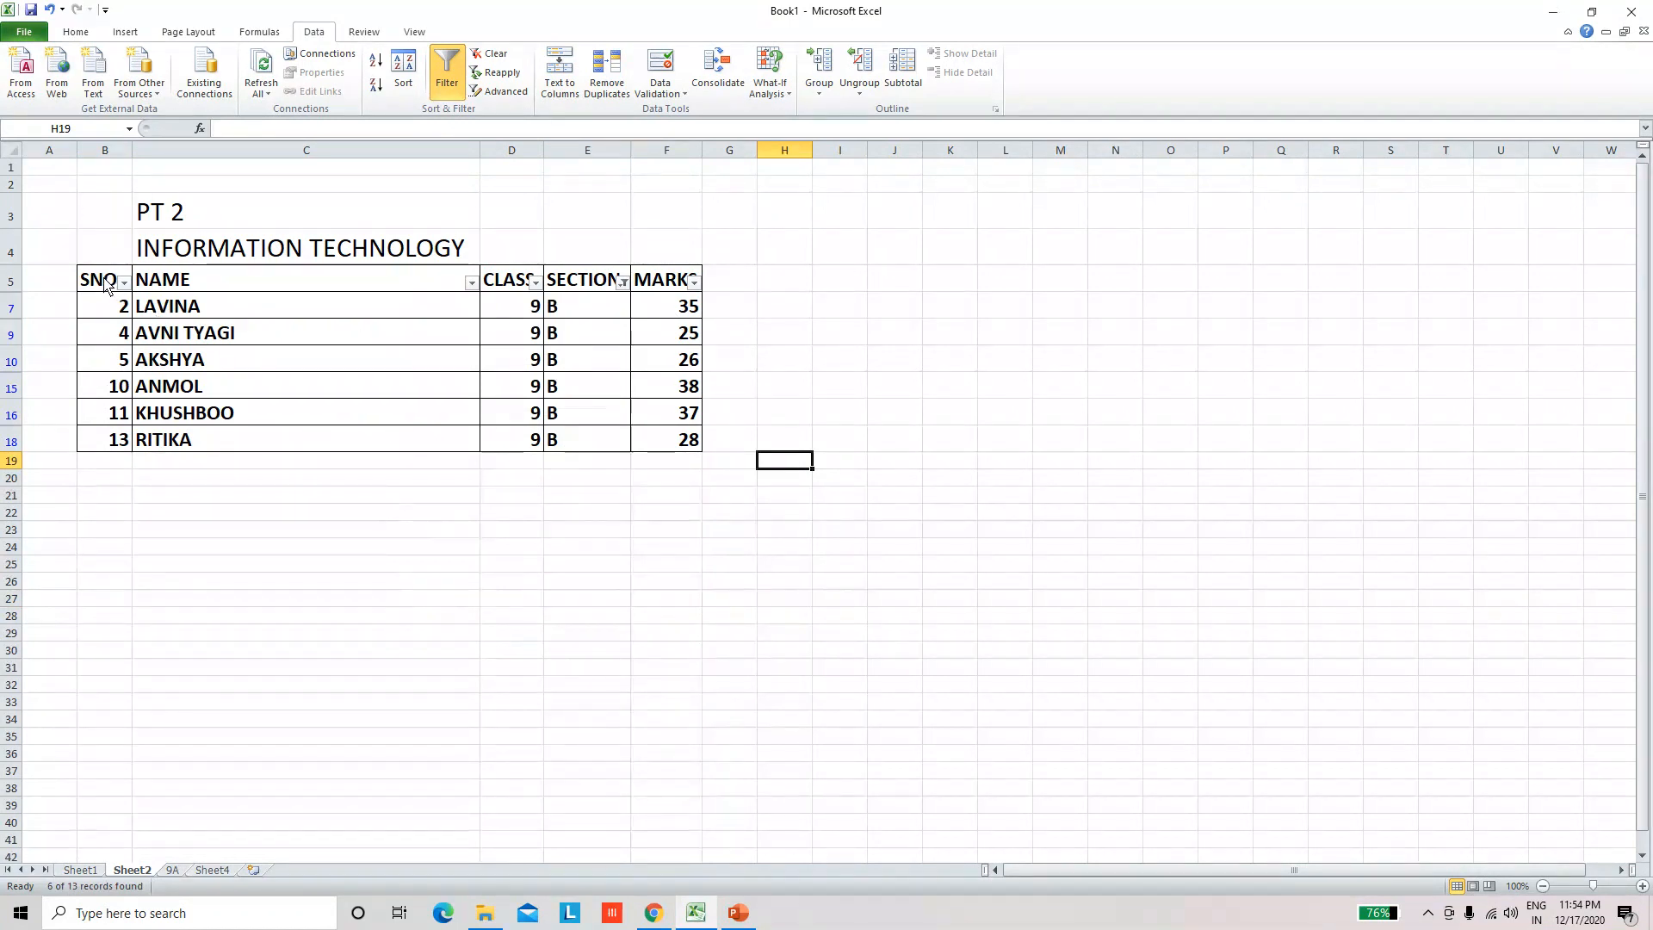
Step: Copy the filtered section B table, including its header row, from Sheet2 and paste it into Sheet4 at cell B6
left_click_drag(104, 284, 693, 448)
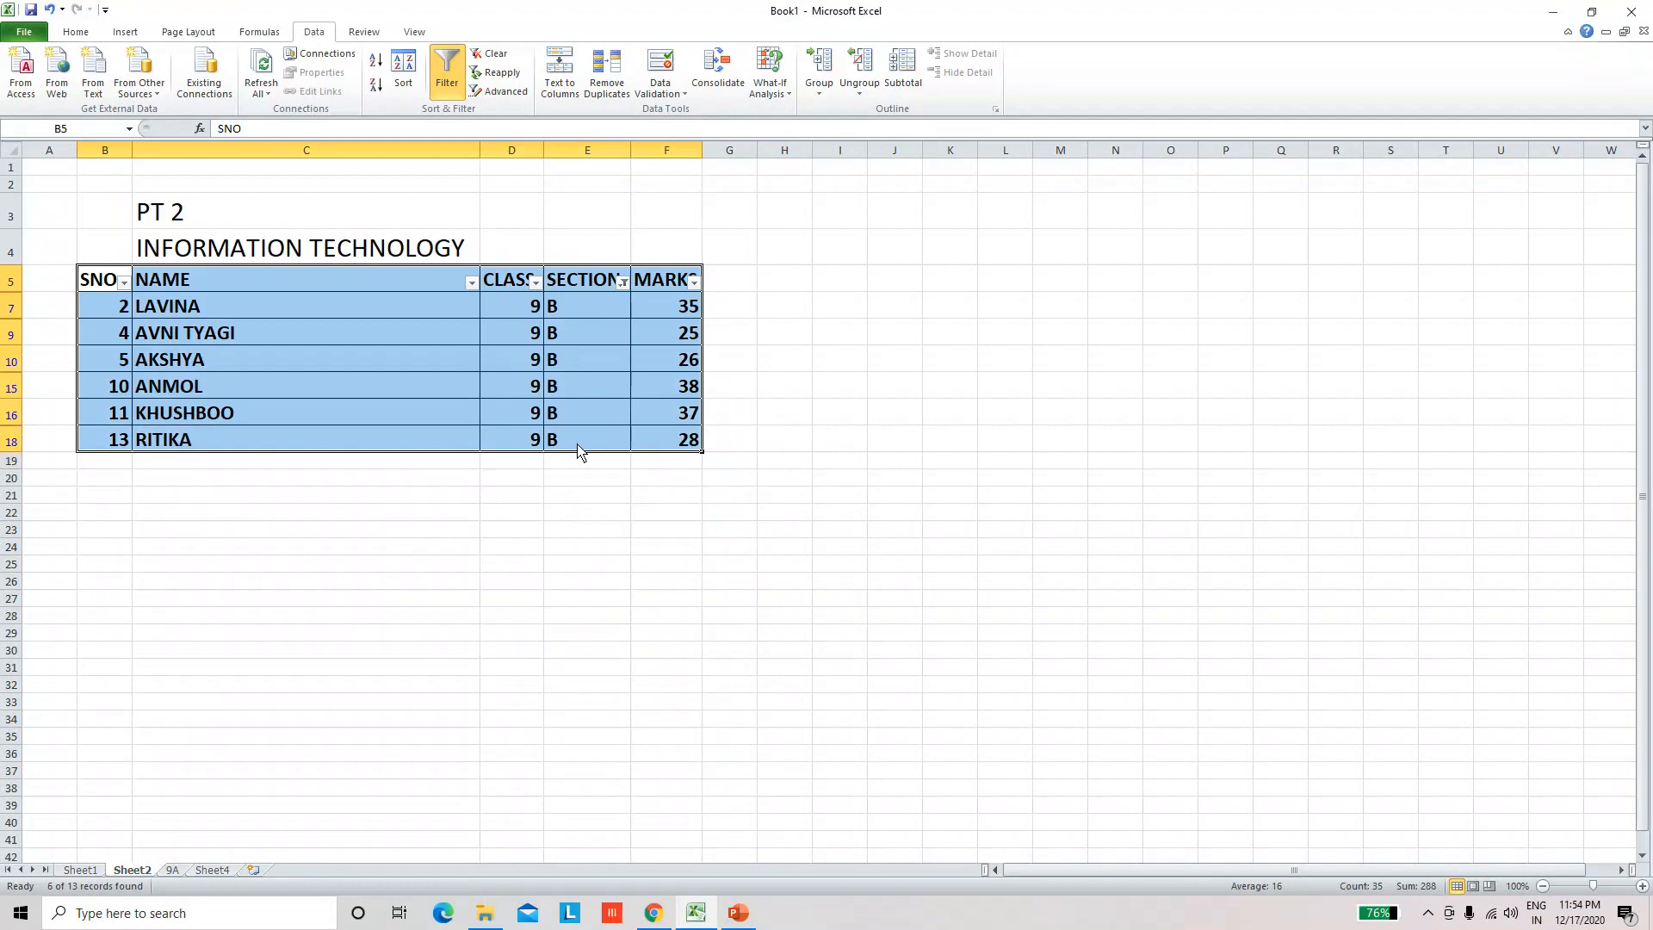
right_click(581, 440)
left_click(615, 460)
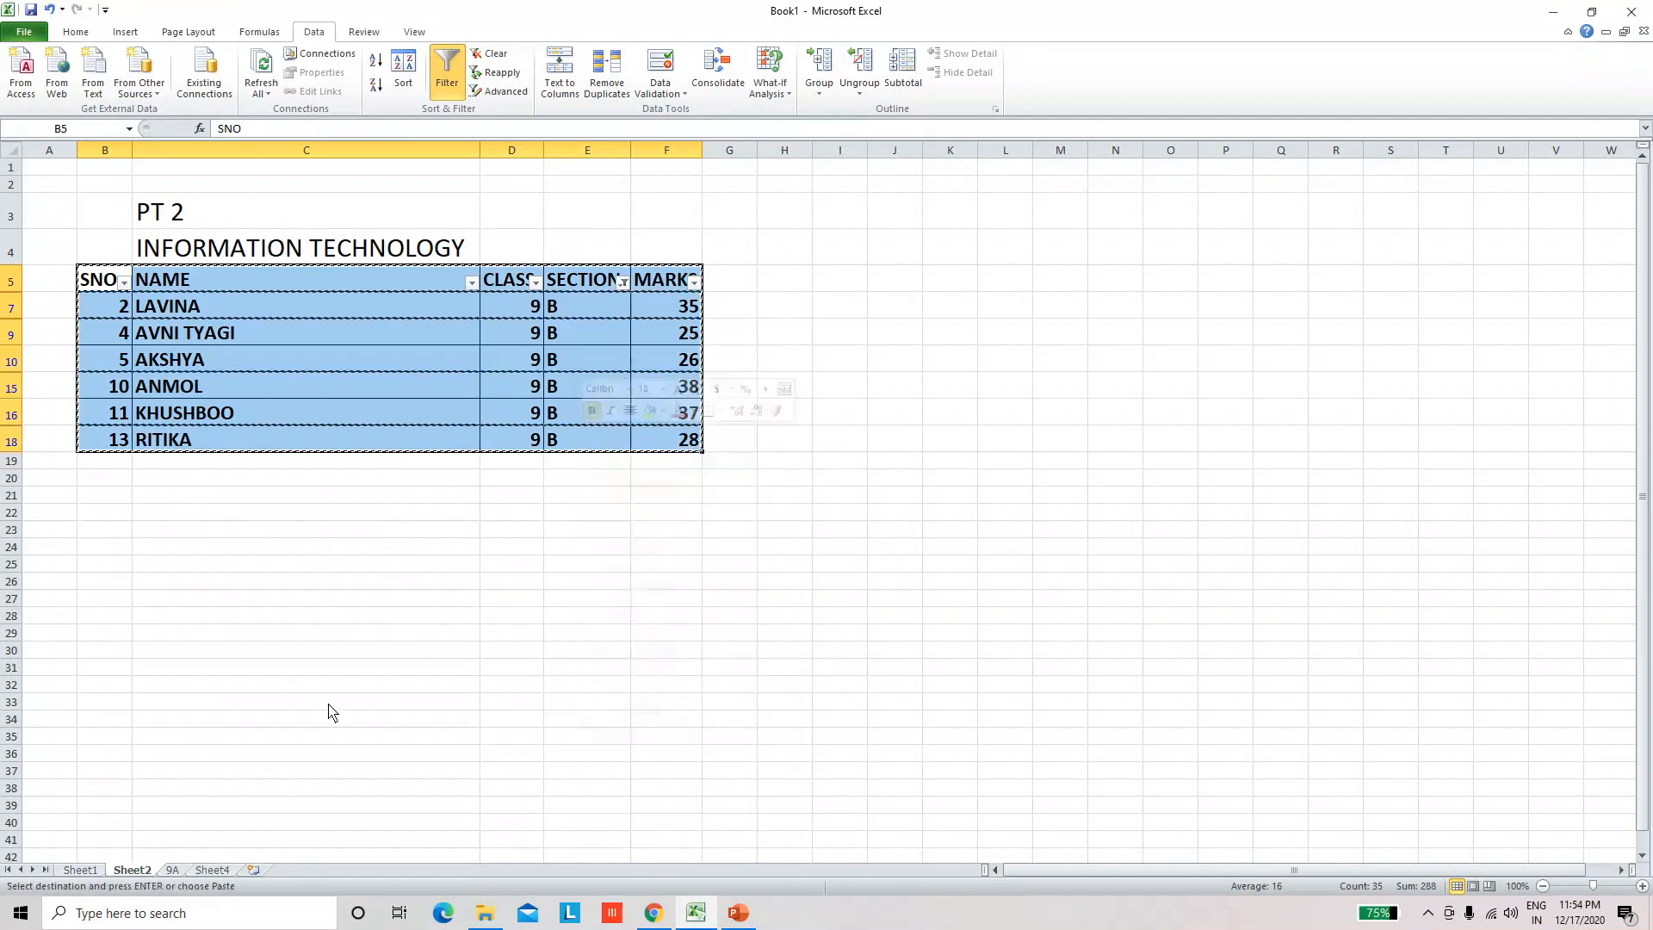
left_click(209, 871)
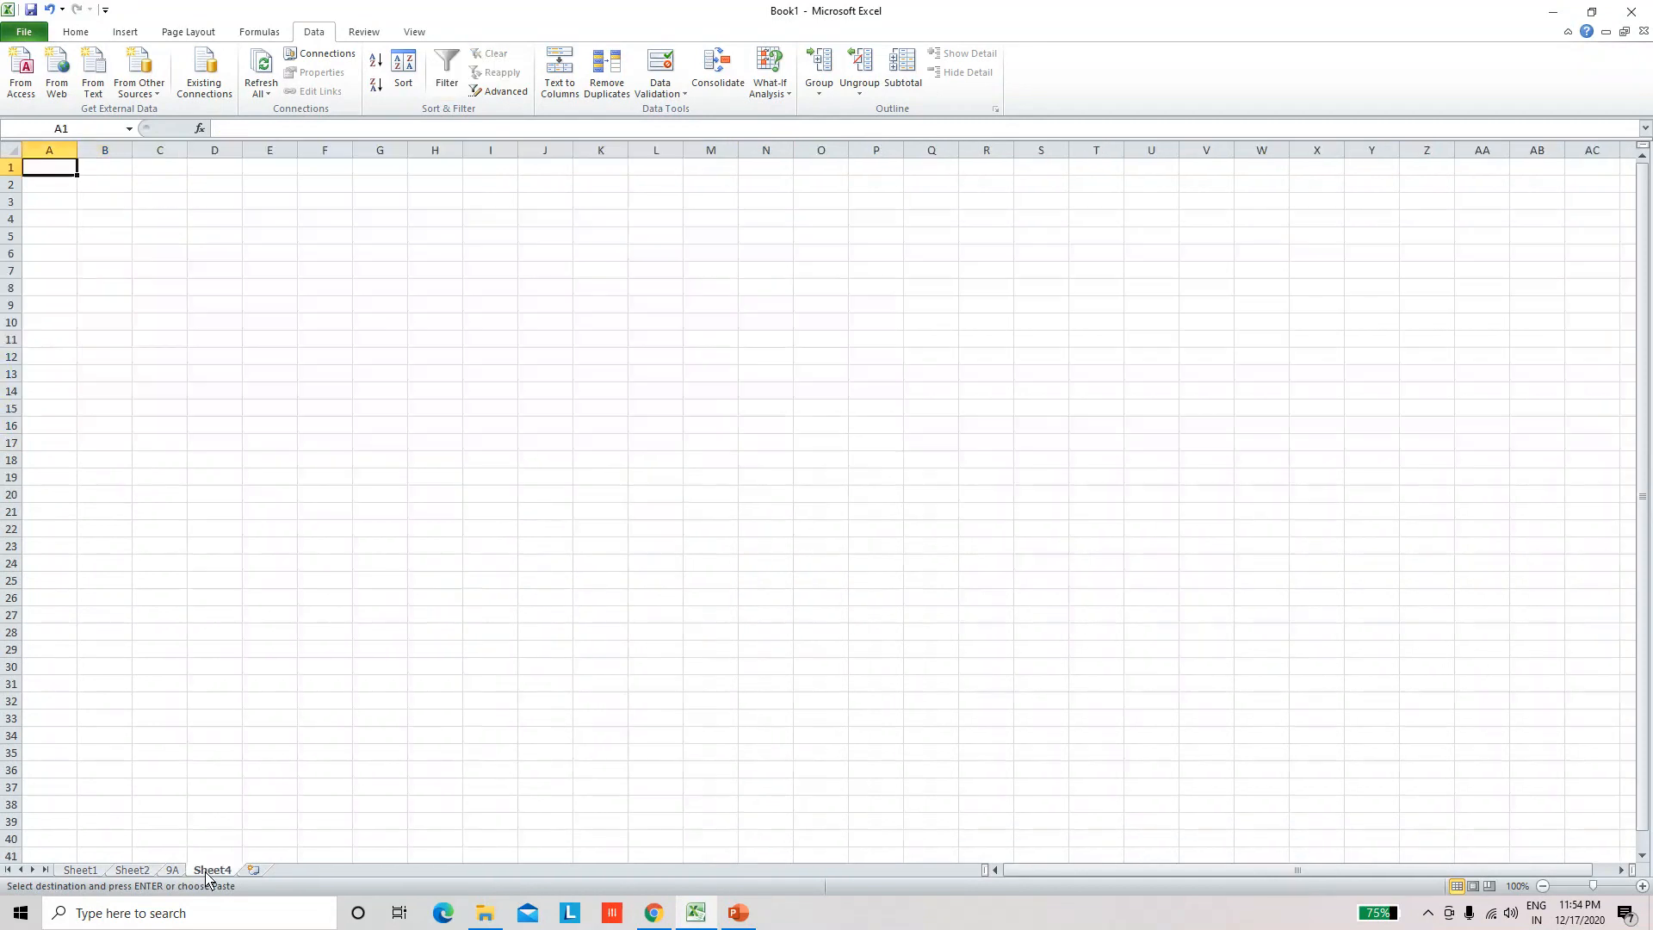
left_click(137, 258)
left_click(94, 257)
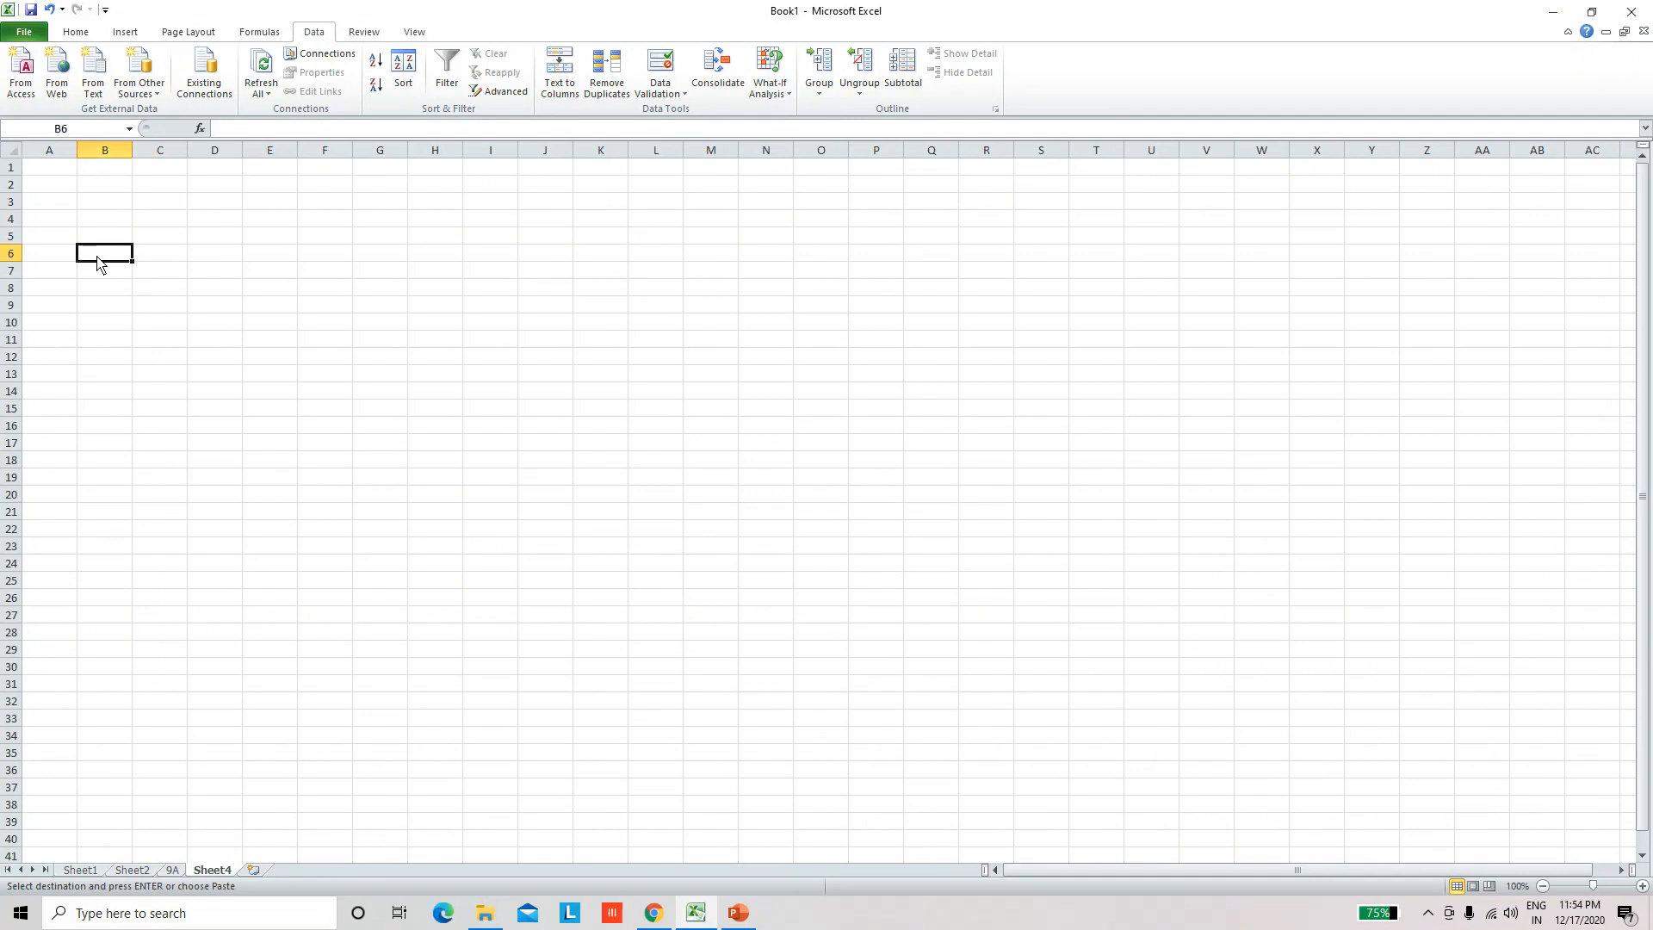
key("ctrl+v")
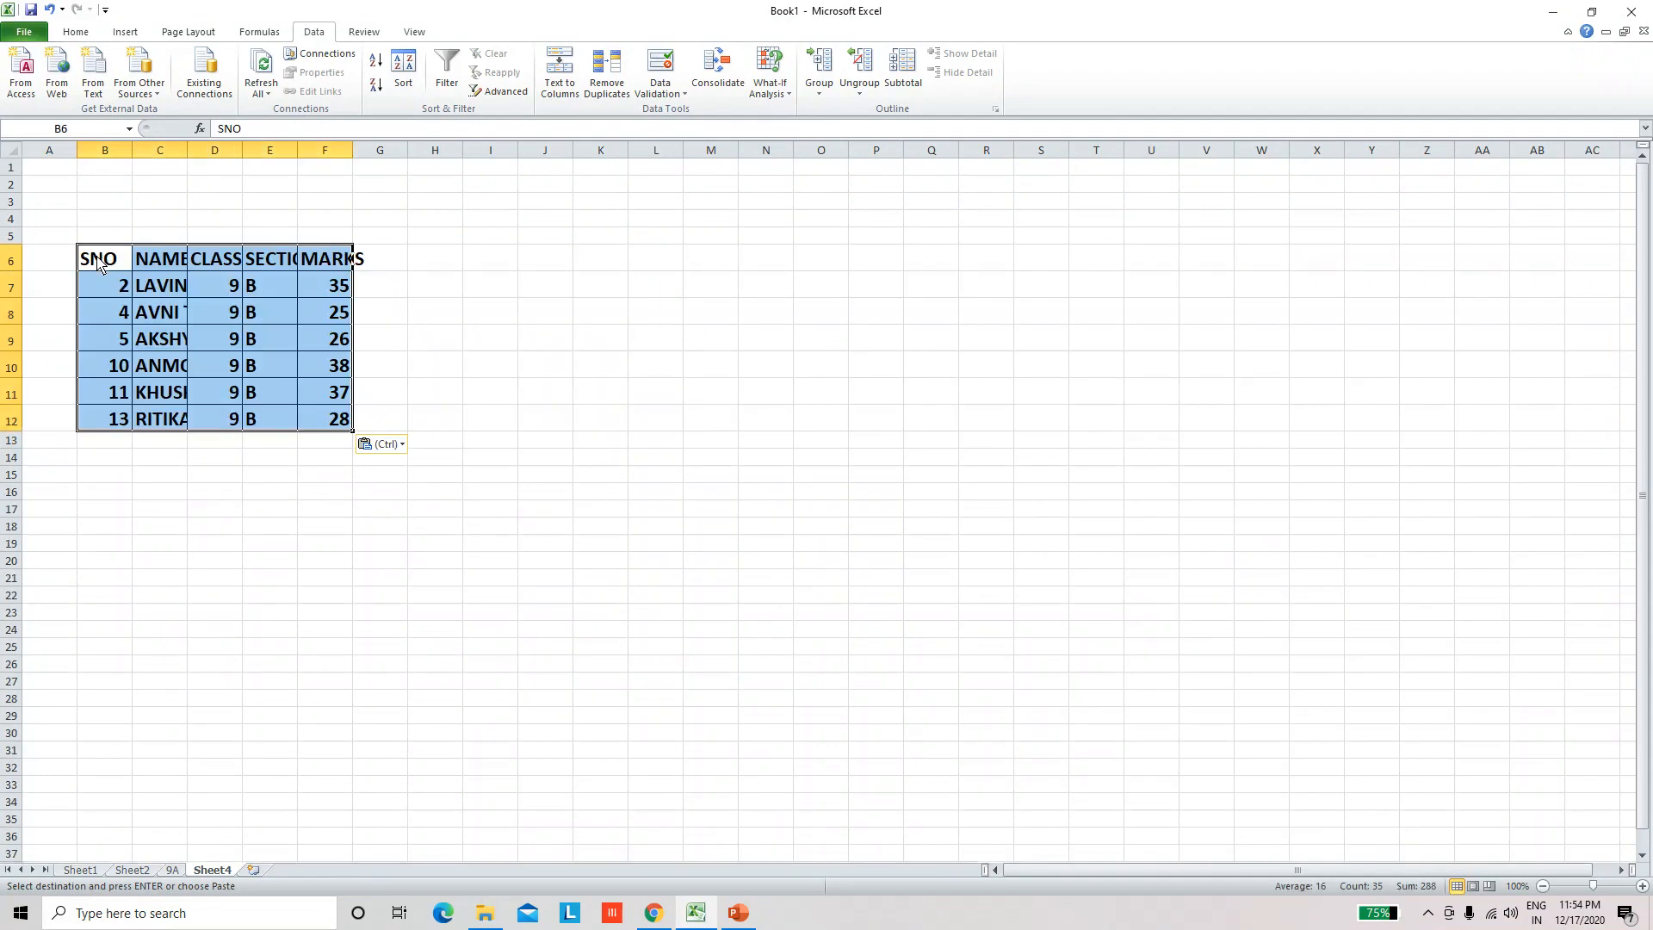
Step: AutoFit the NAME, CLASS, SECTION and MARKS columns of the pasted table on Sheet4
double_click(188, 151)
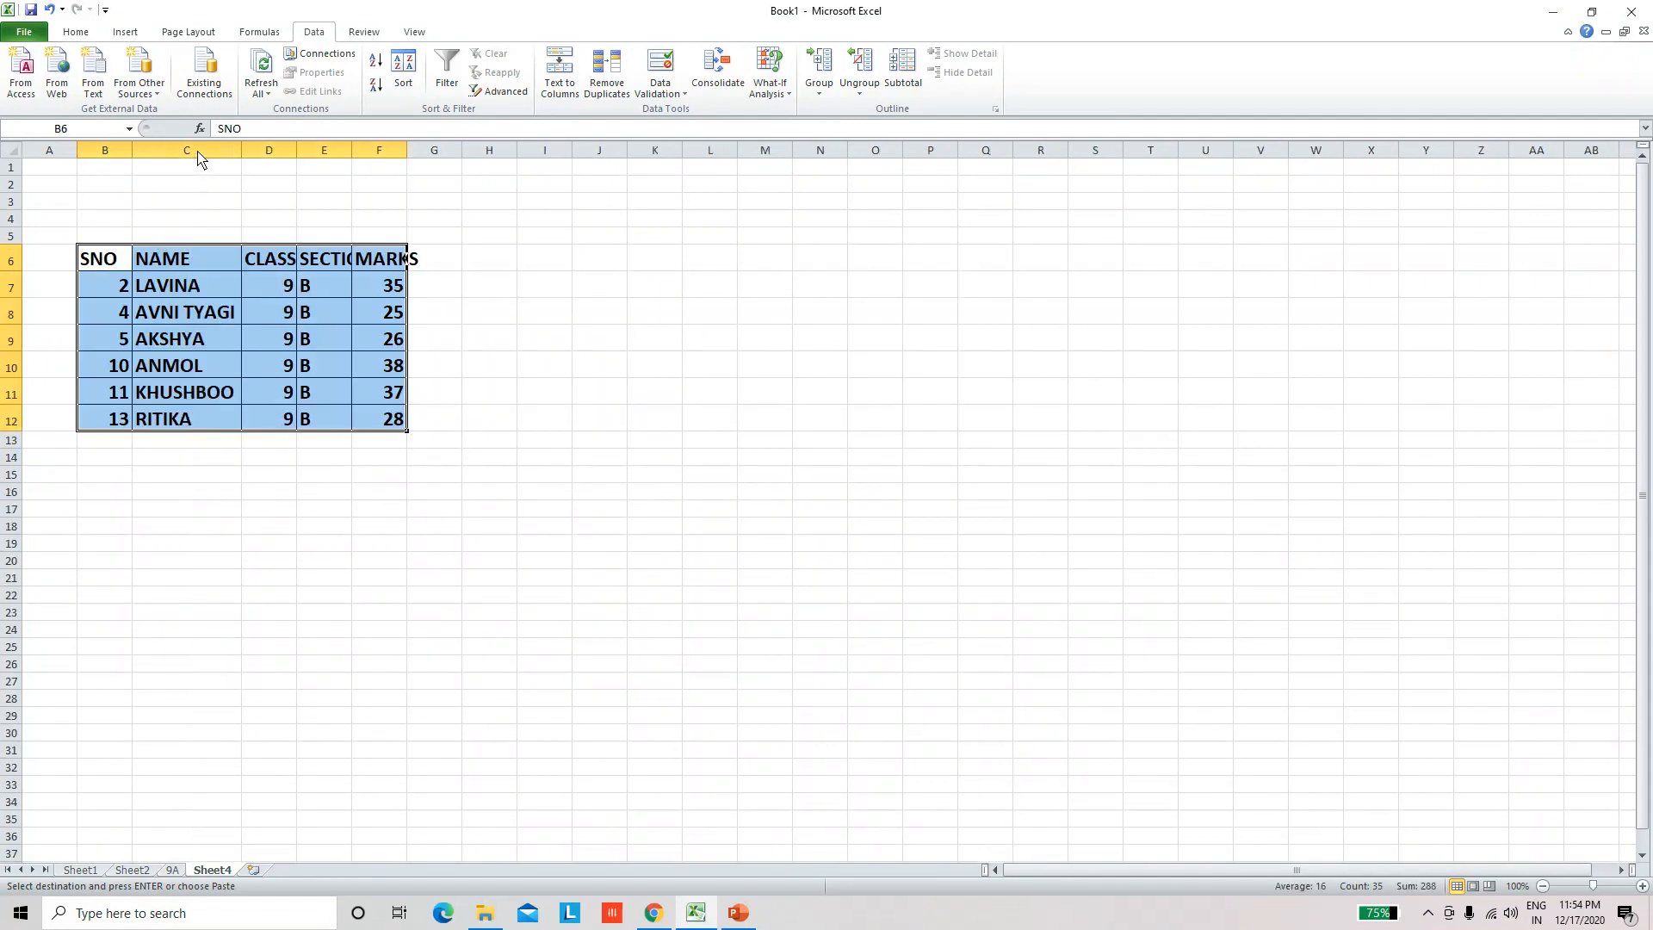
double_click(297, 151)
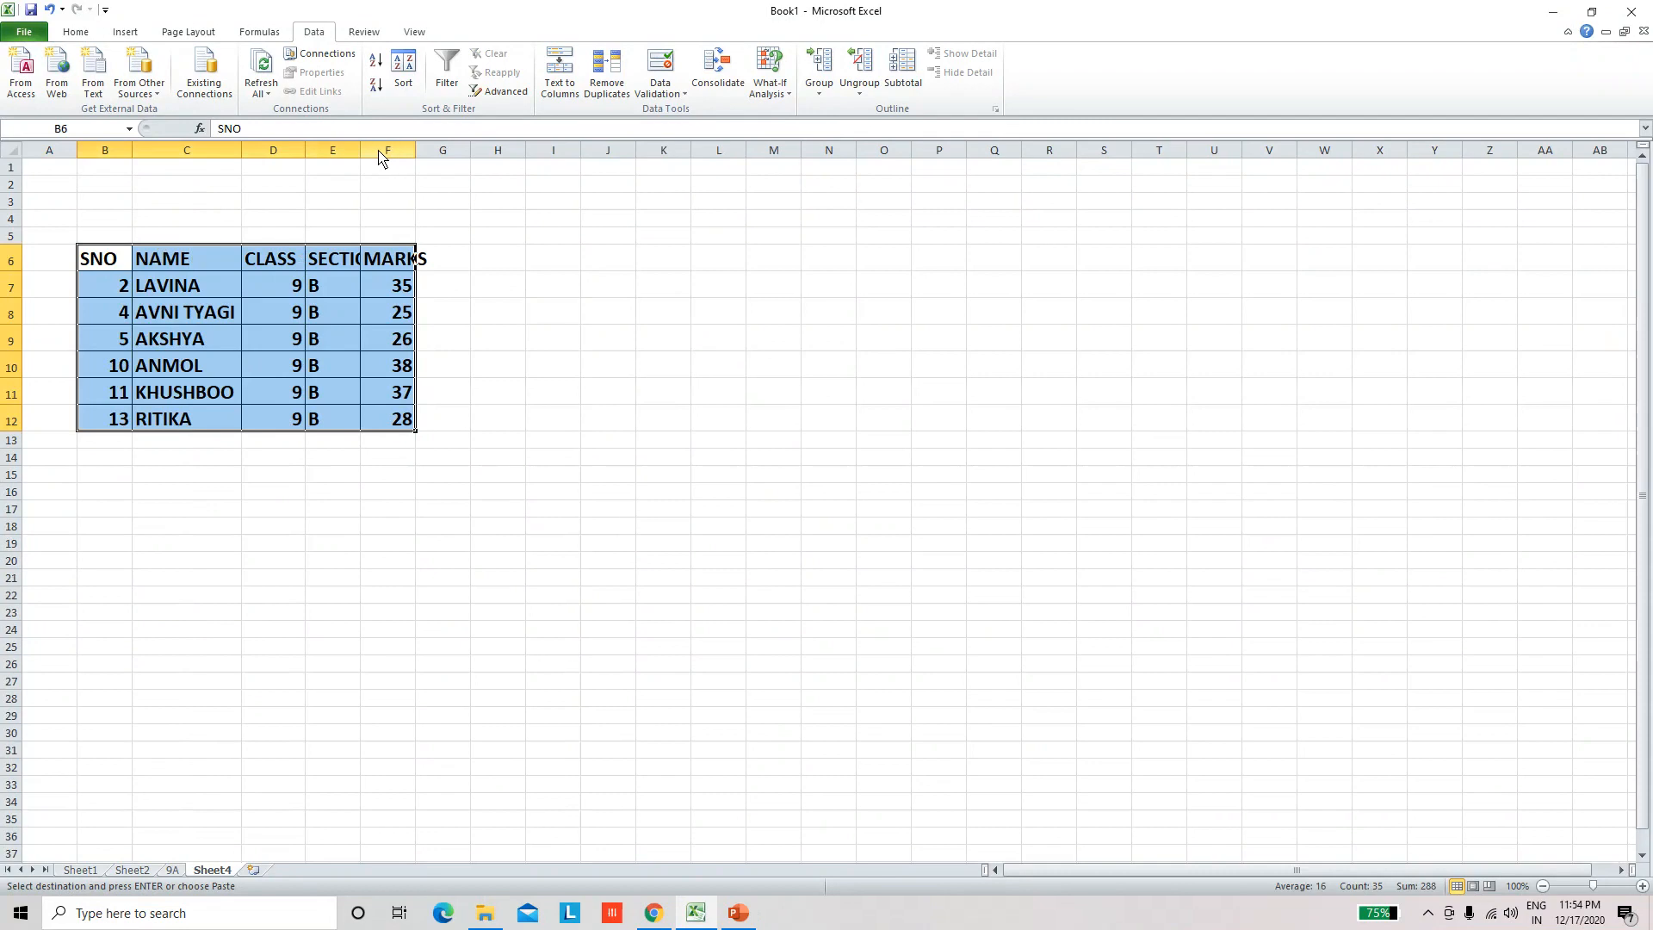
double_click(360, 151)
double_click(447, 151)
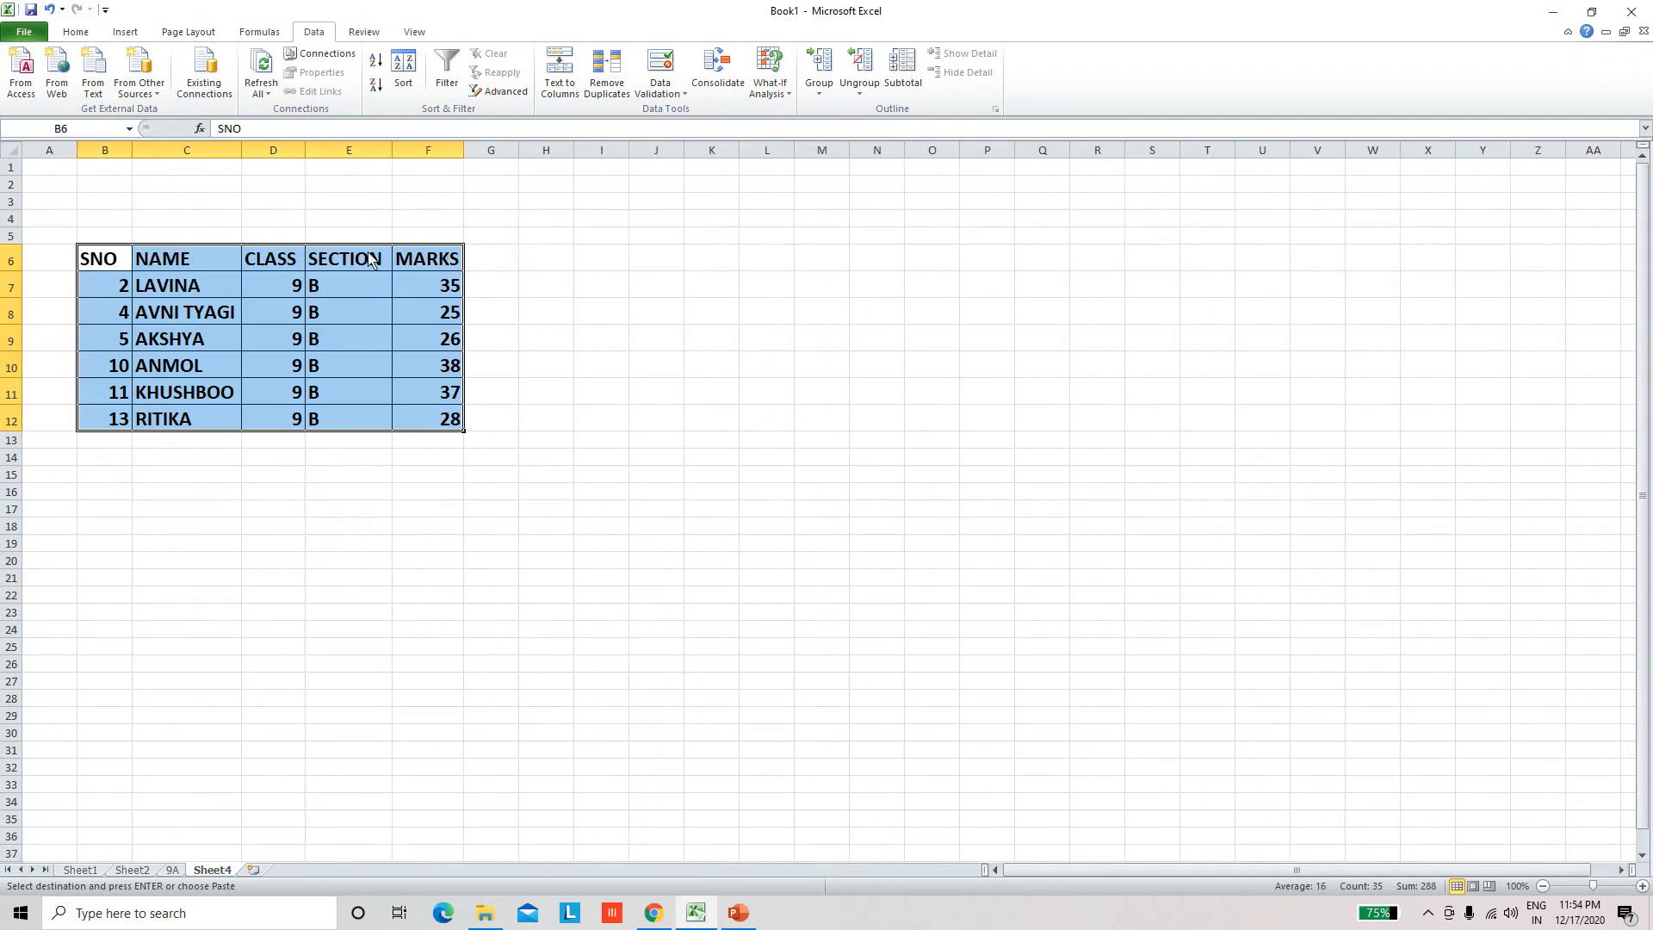
left_click(273, 645)
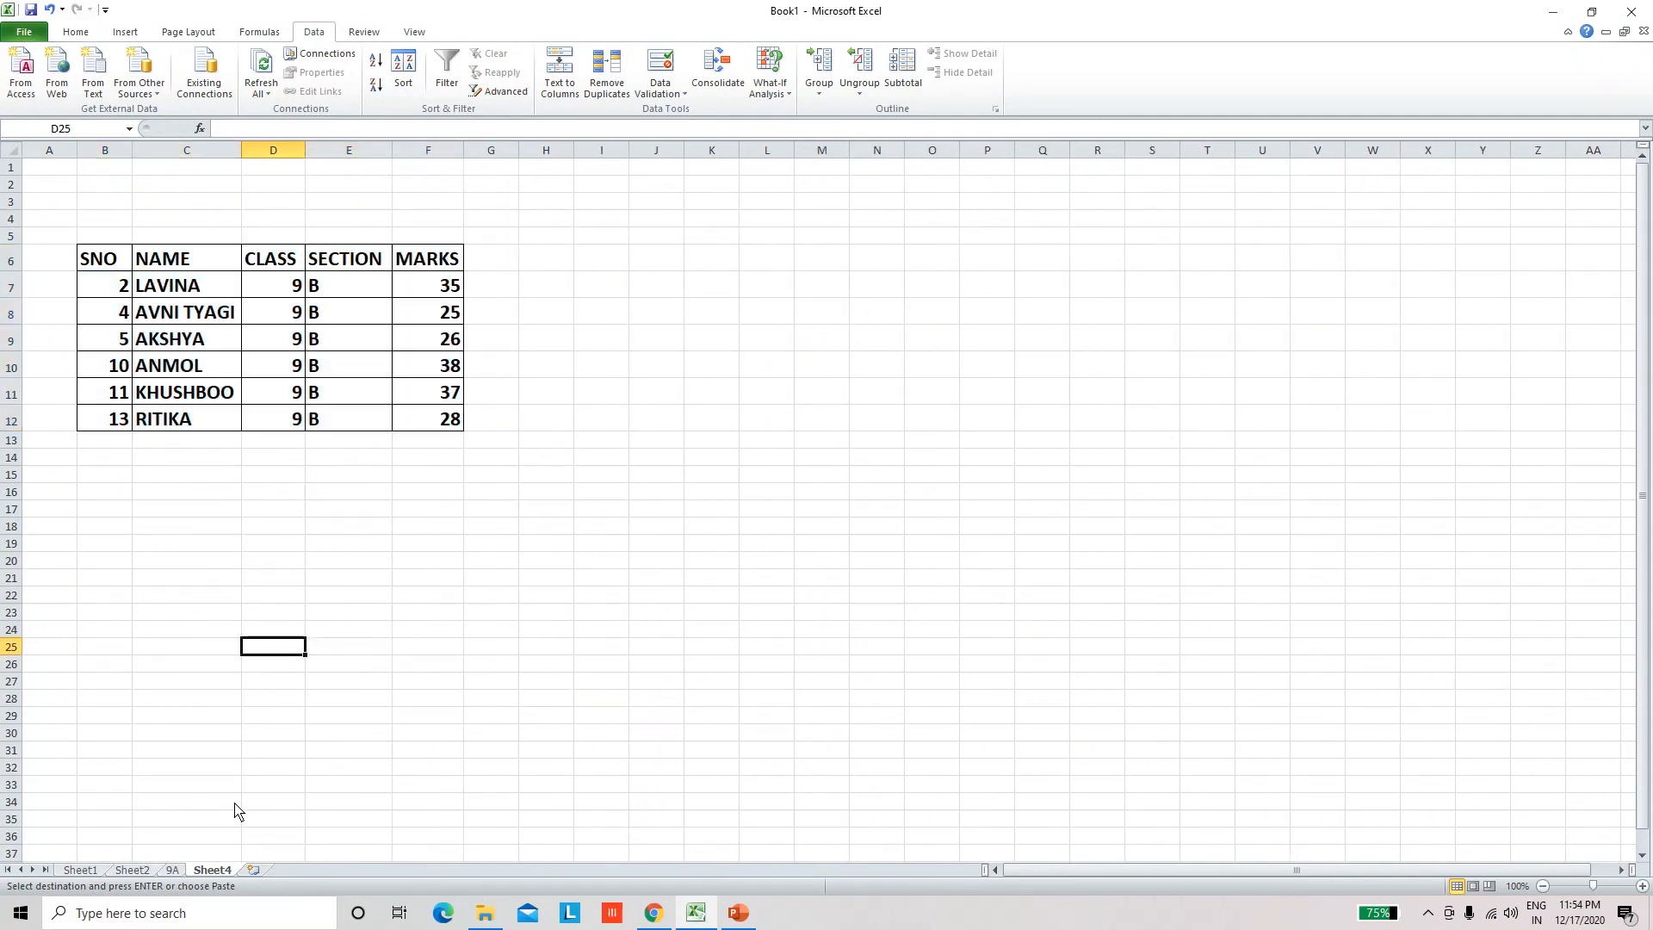
left_click(284, 734)
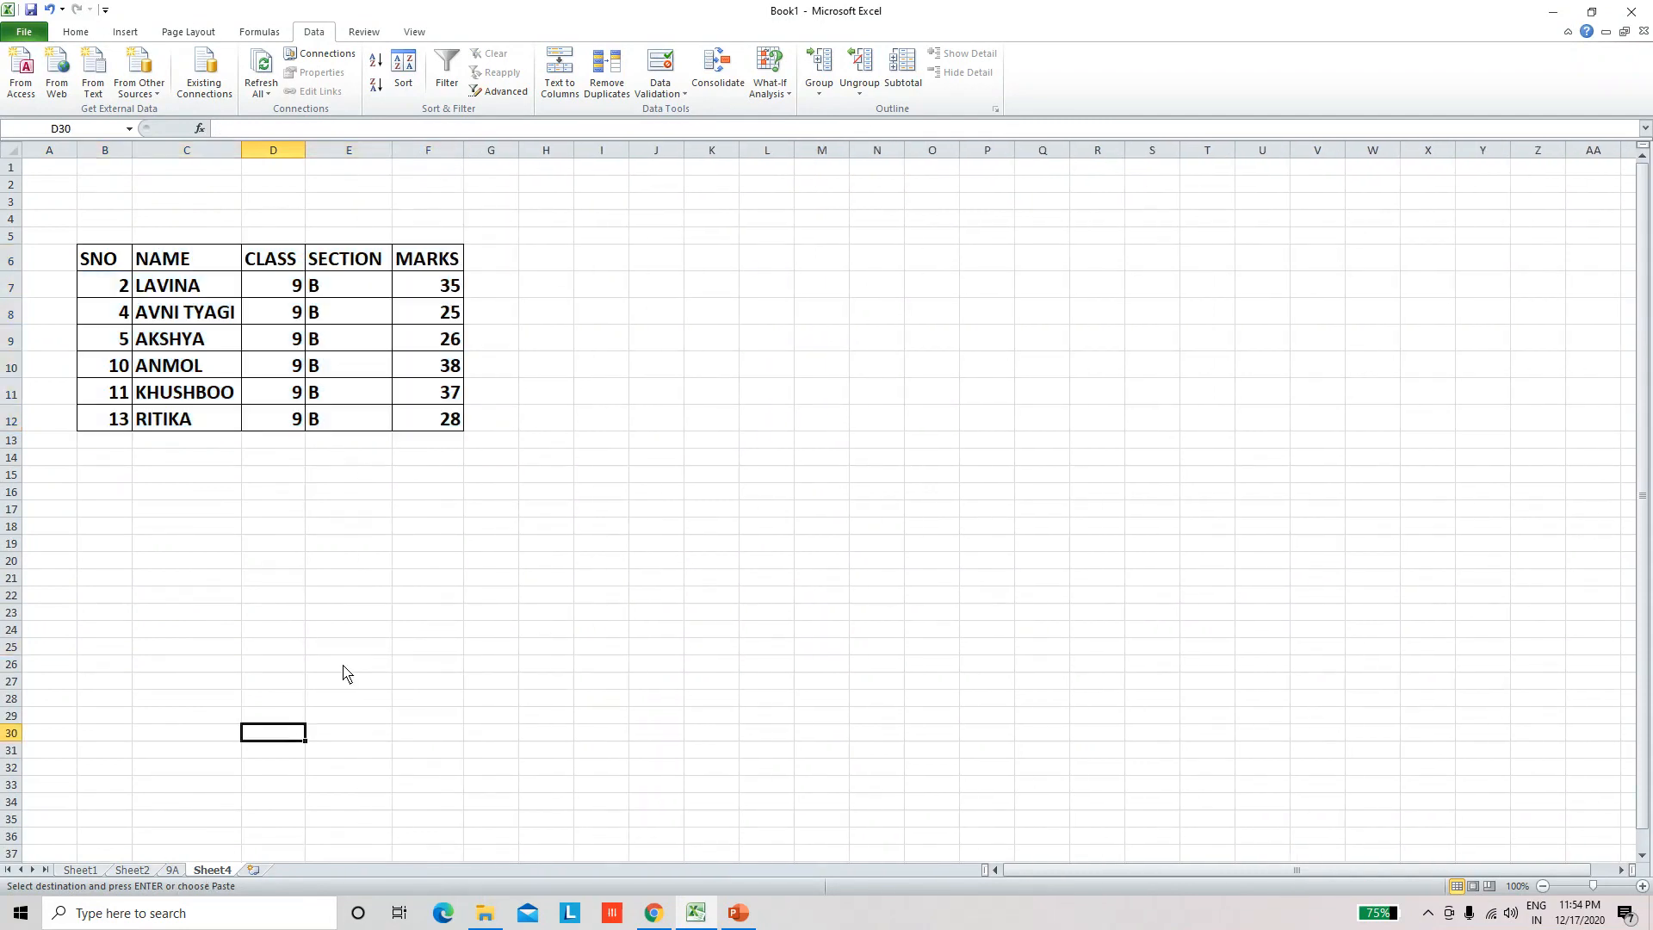
Step: Rename the Sheet4 worksheet as 9B
double_click(212, 871)
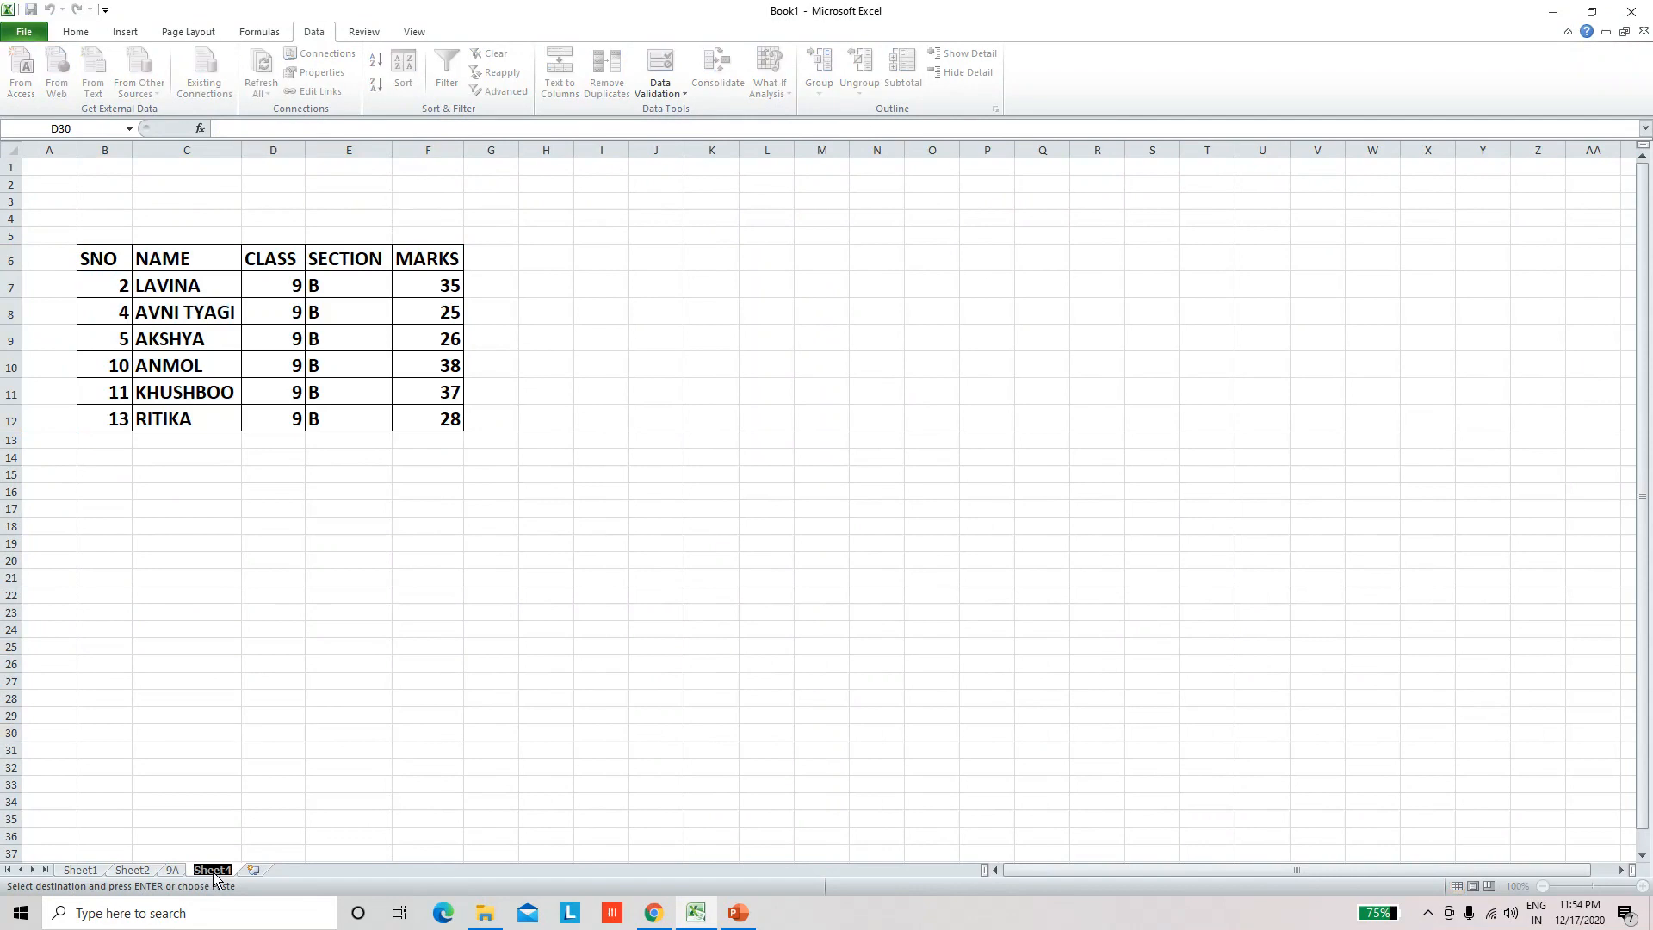
type("9B")
left_click(417, 613)
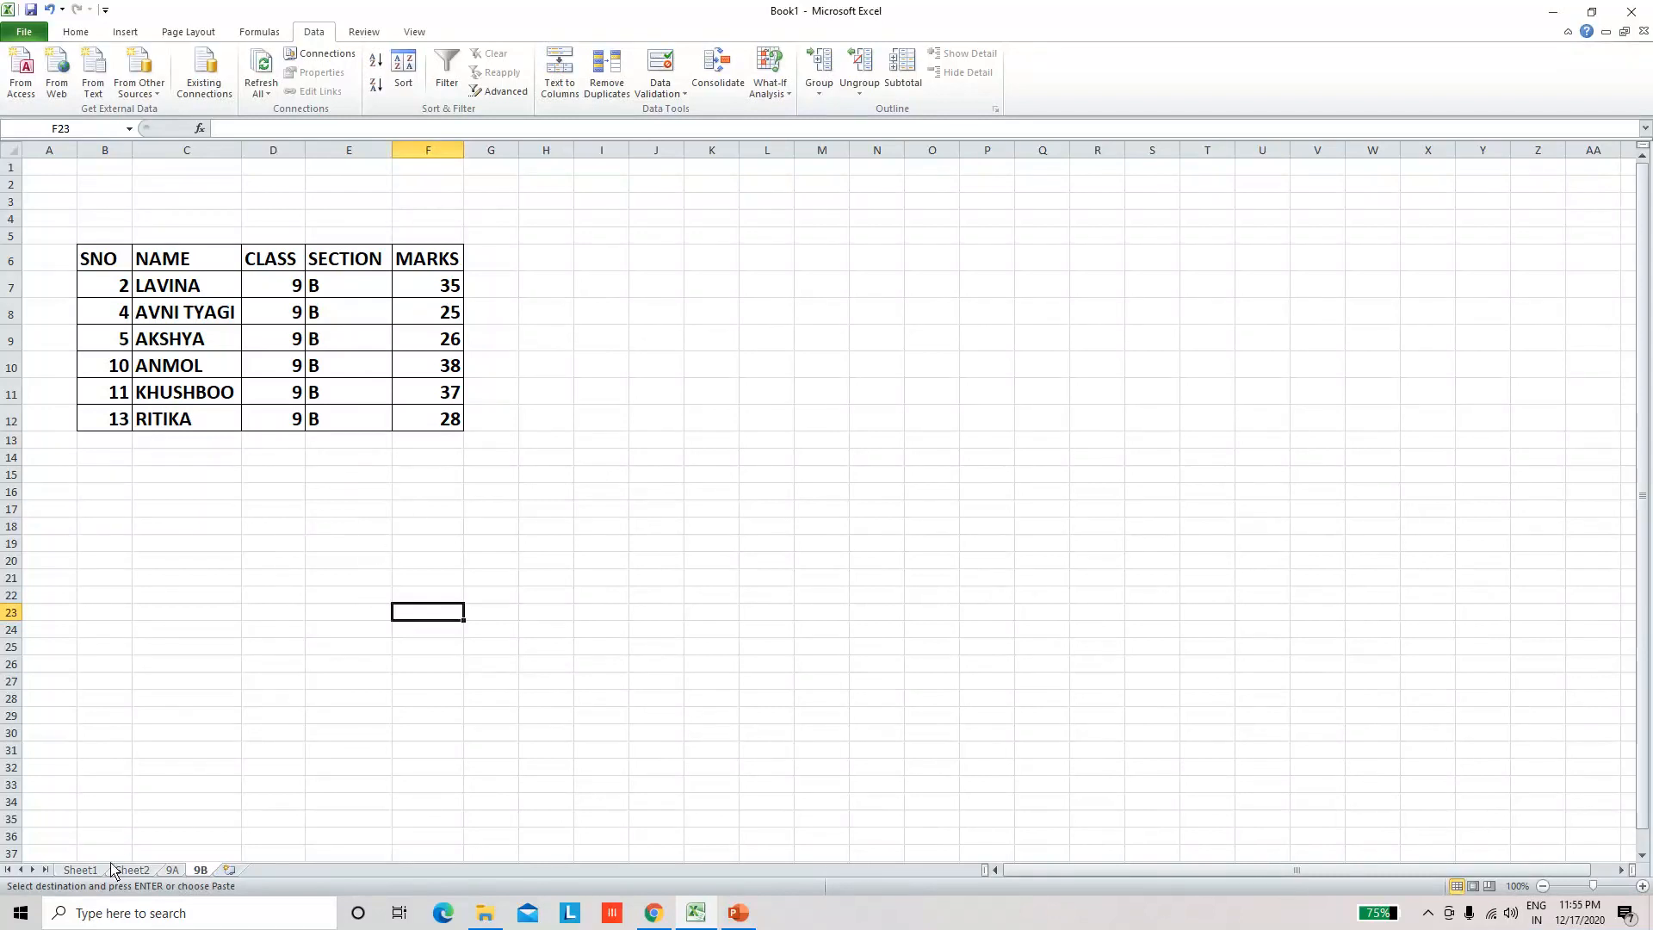
Step: Review the full list on Sheet1 and the filtered table on Sheet2, and compare the records on sheets 9A and 9B
left_click(80, 870)
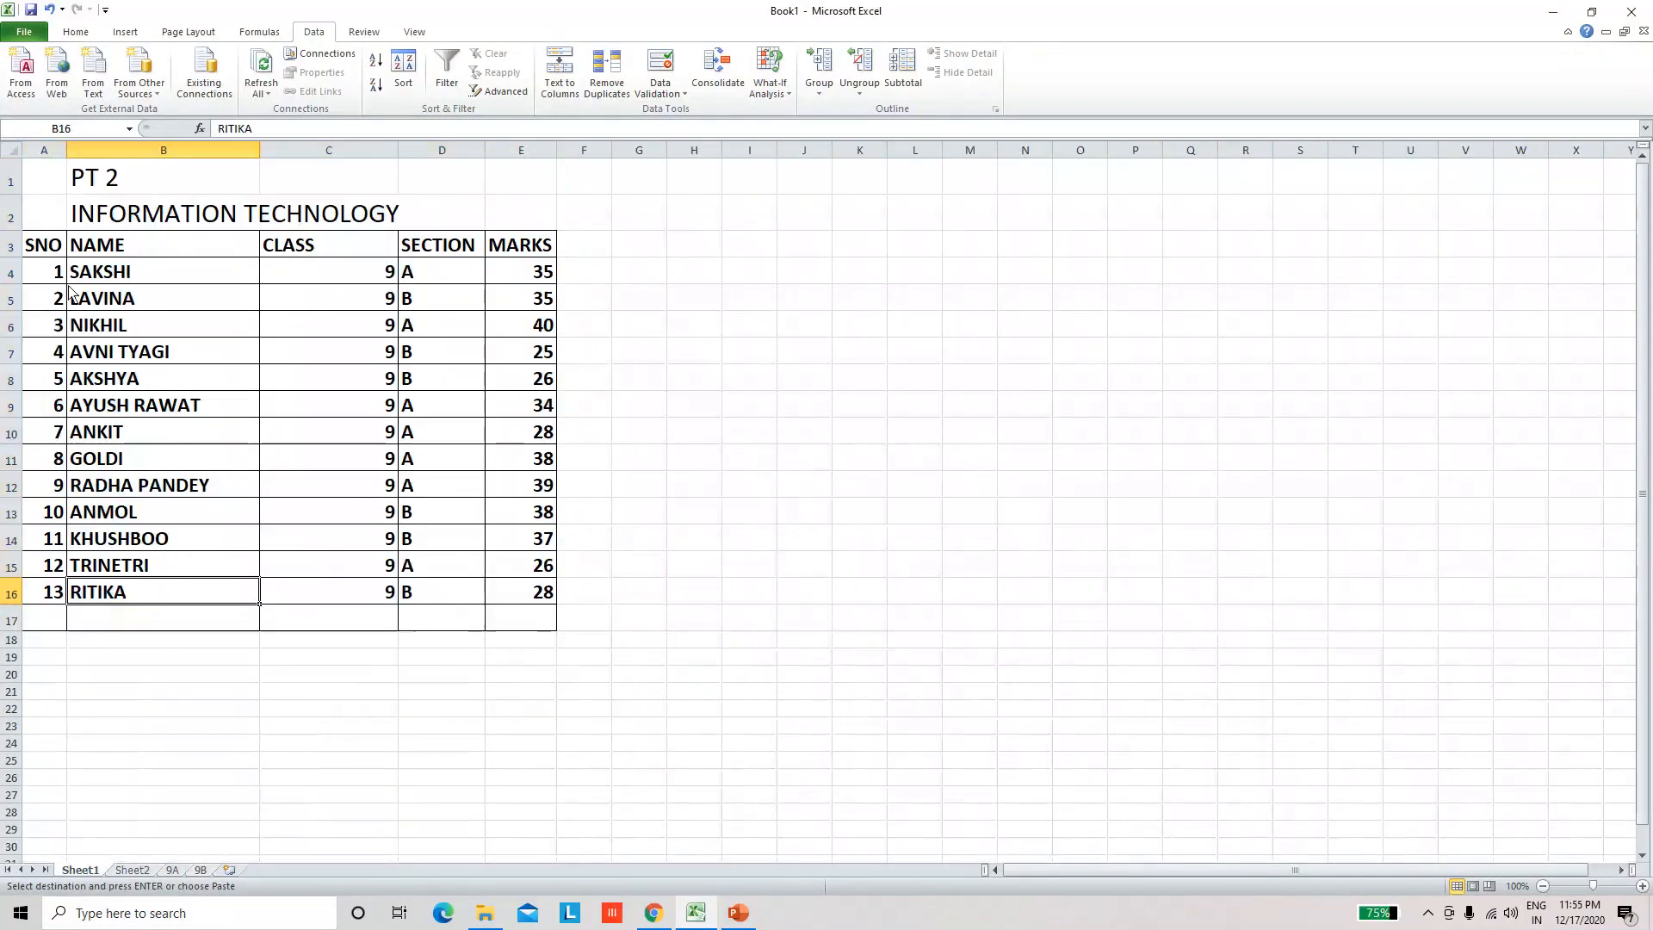
left_click(129, 870)
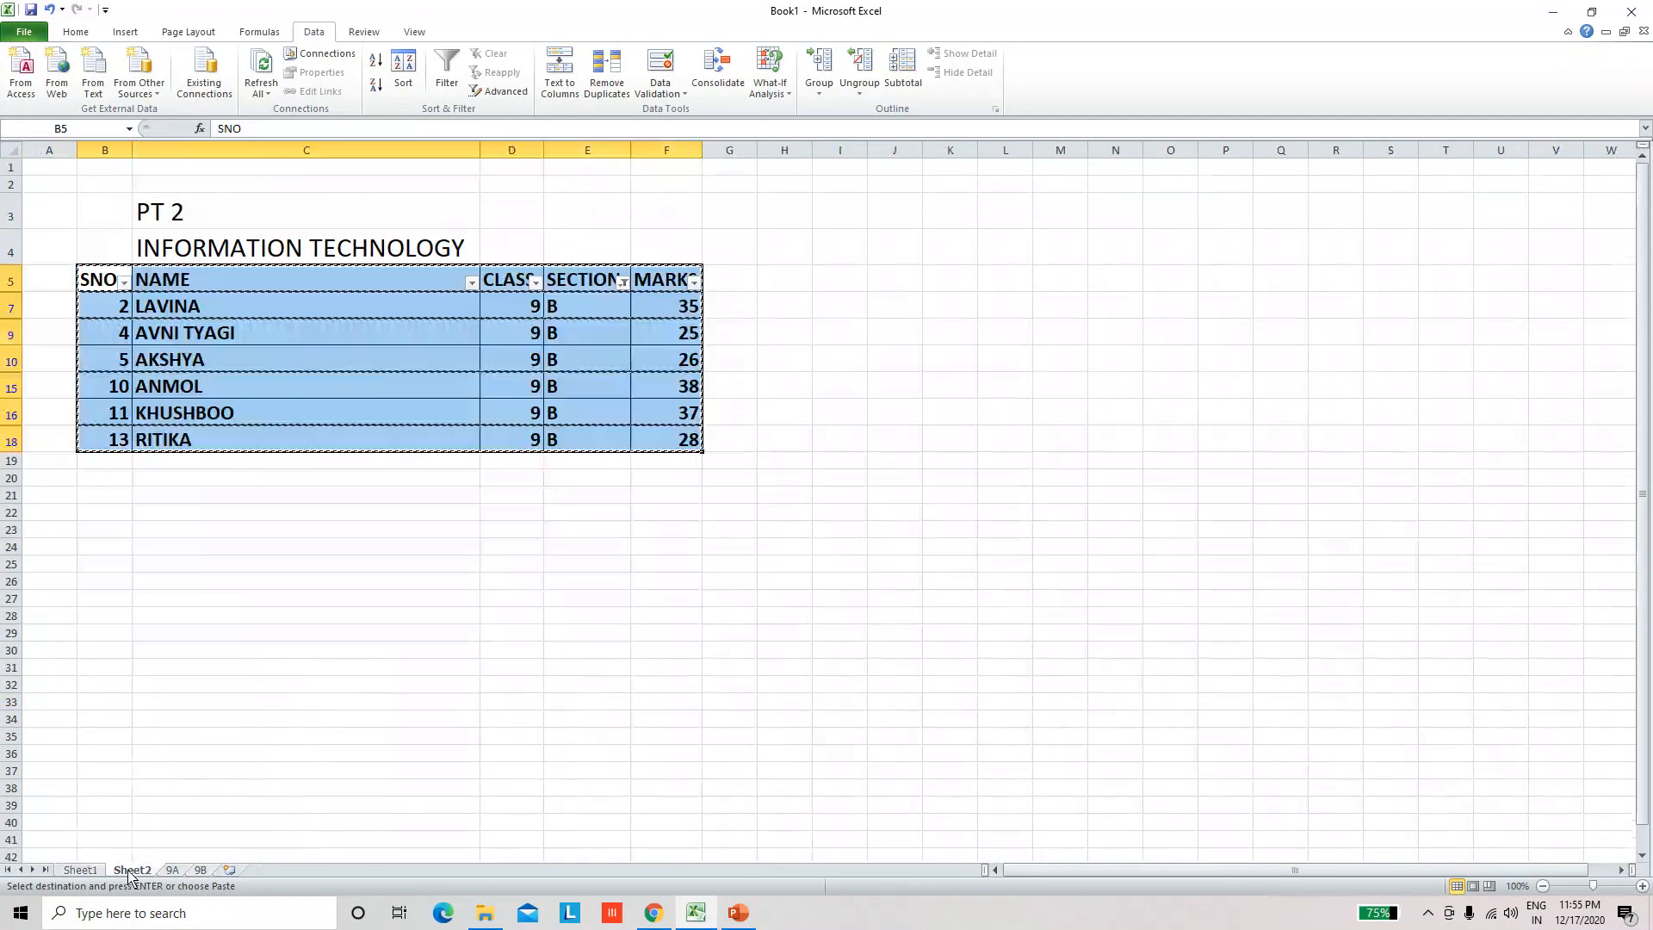
left_click(370, 585)
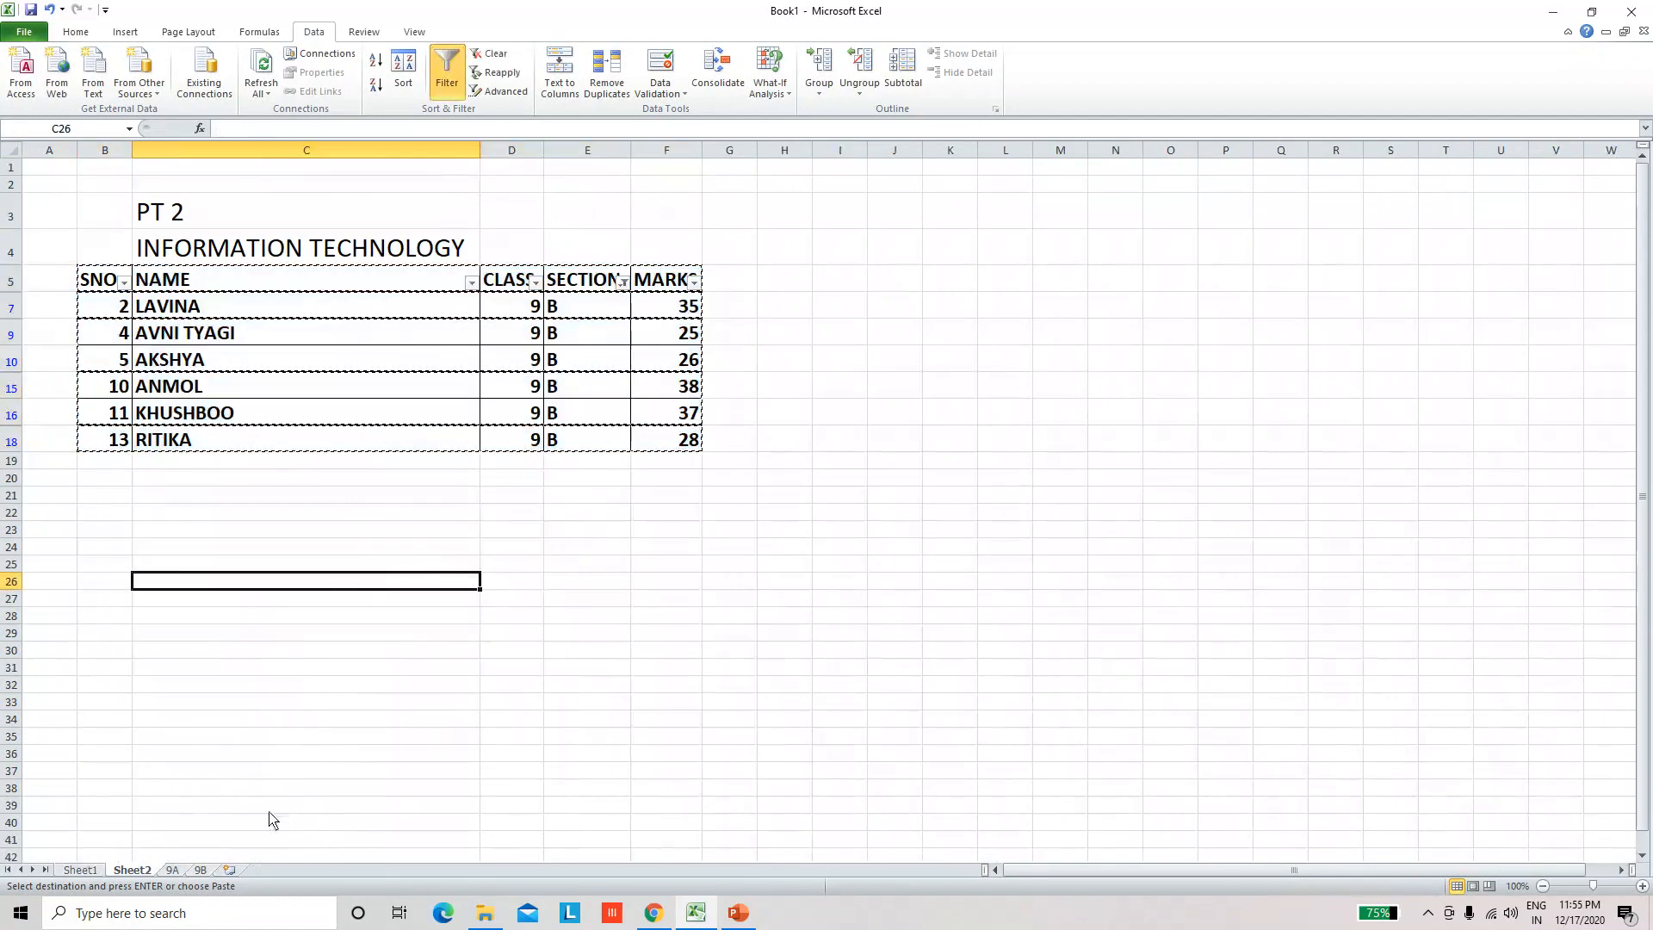
left_click(174, 871)
left_click(206, 871)
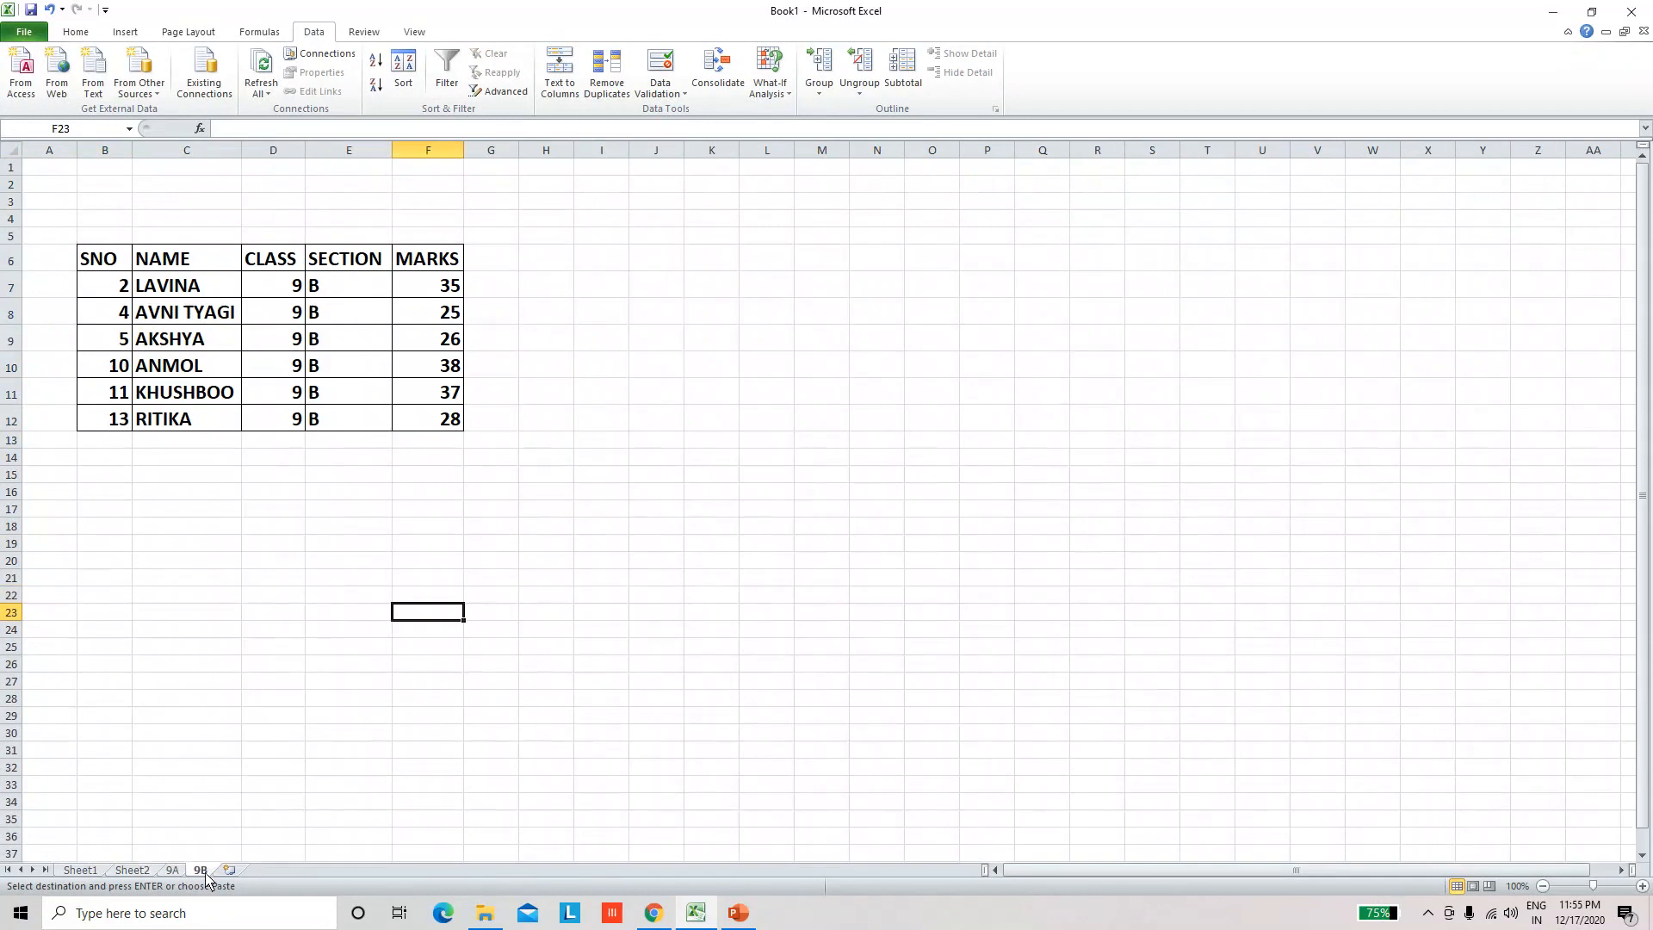
left_click(175, 871)
left_click(196, 871)
left_click(174, 871)
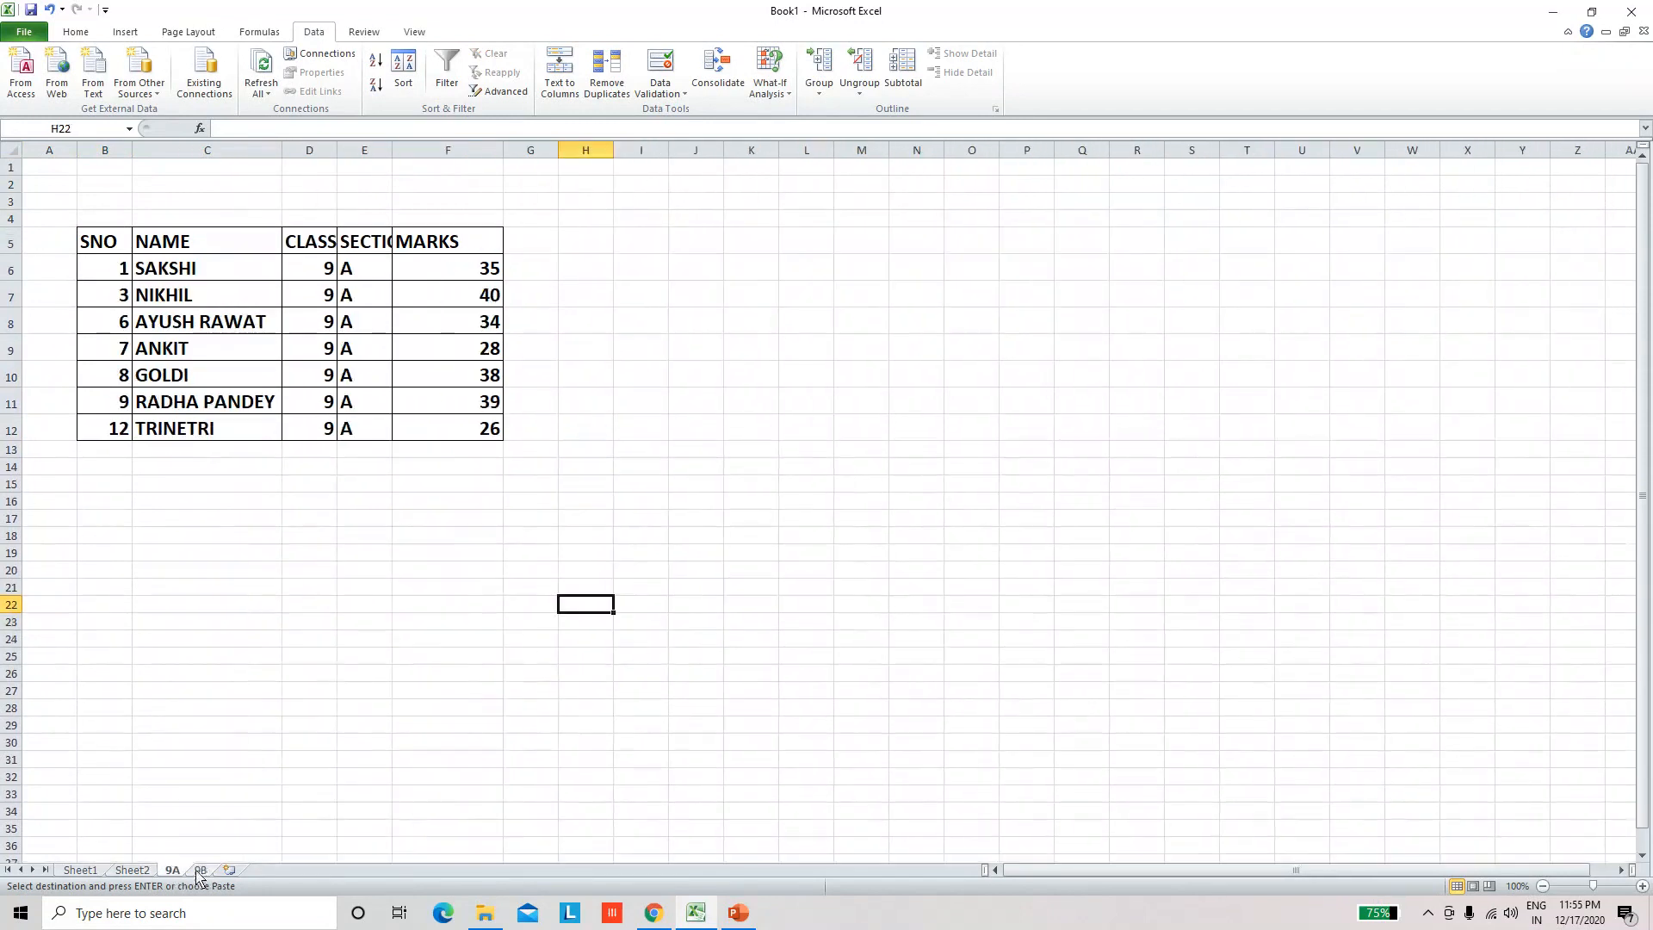
left_click(207, 871)
left_click(179, 871)
left_click(207, 872)
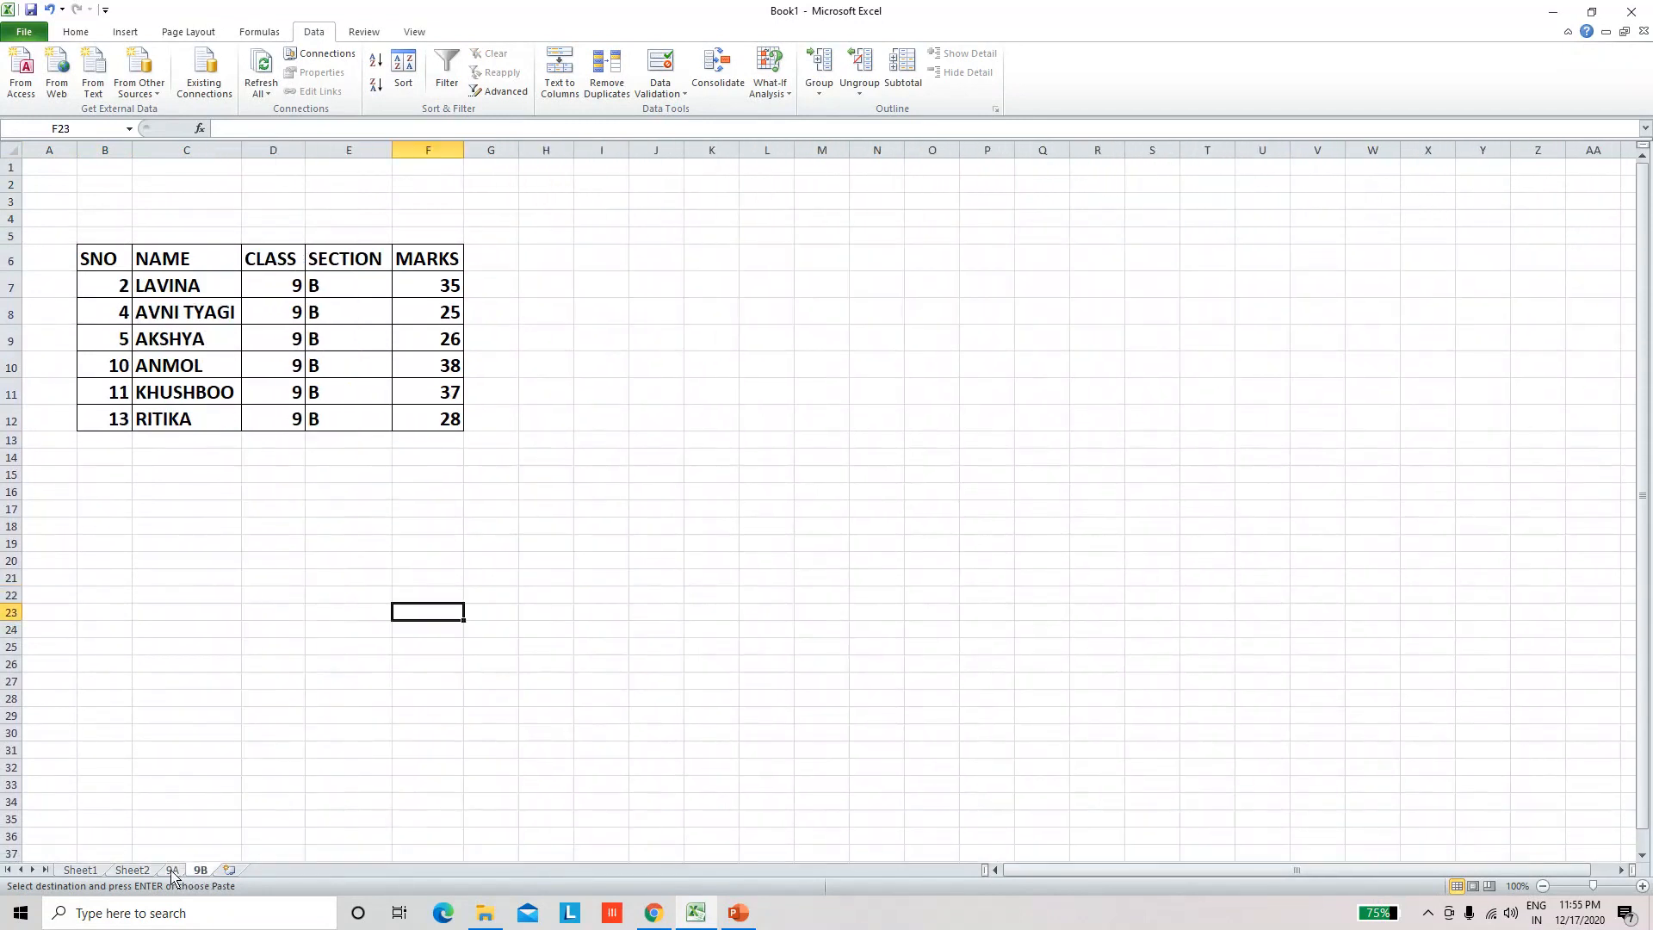
left_click(176, 871)
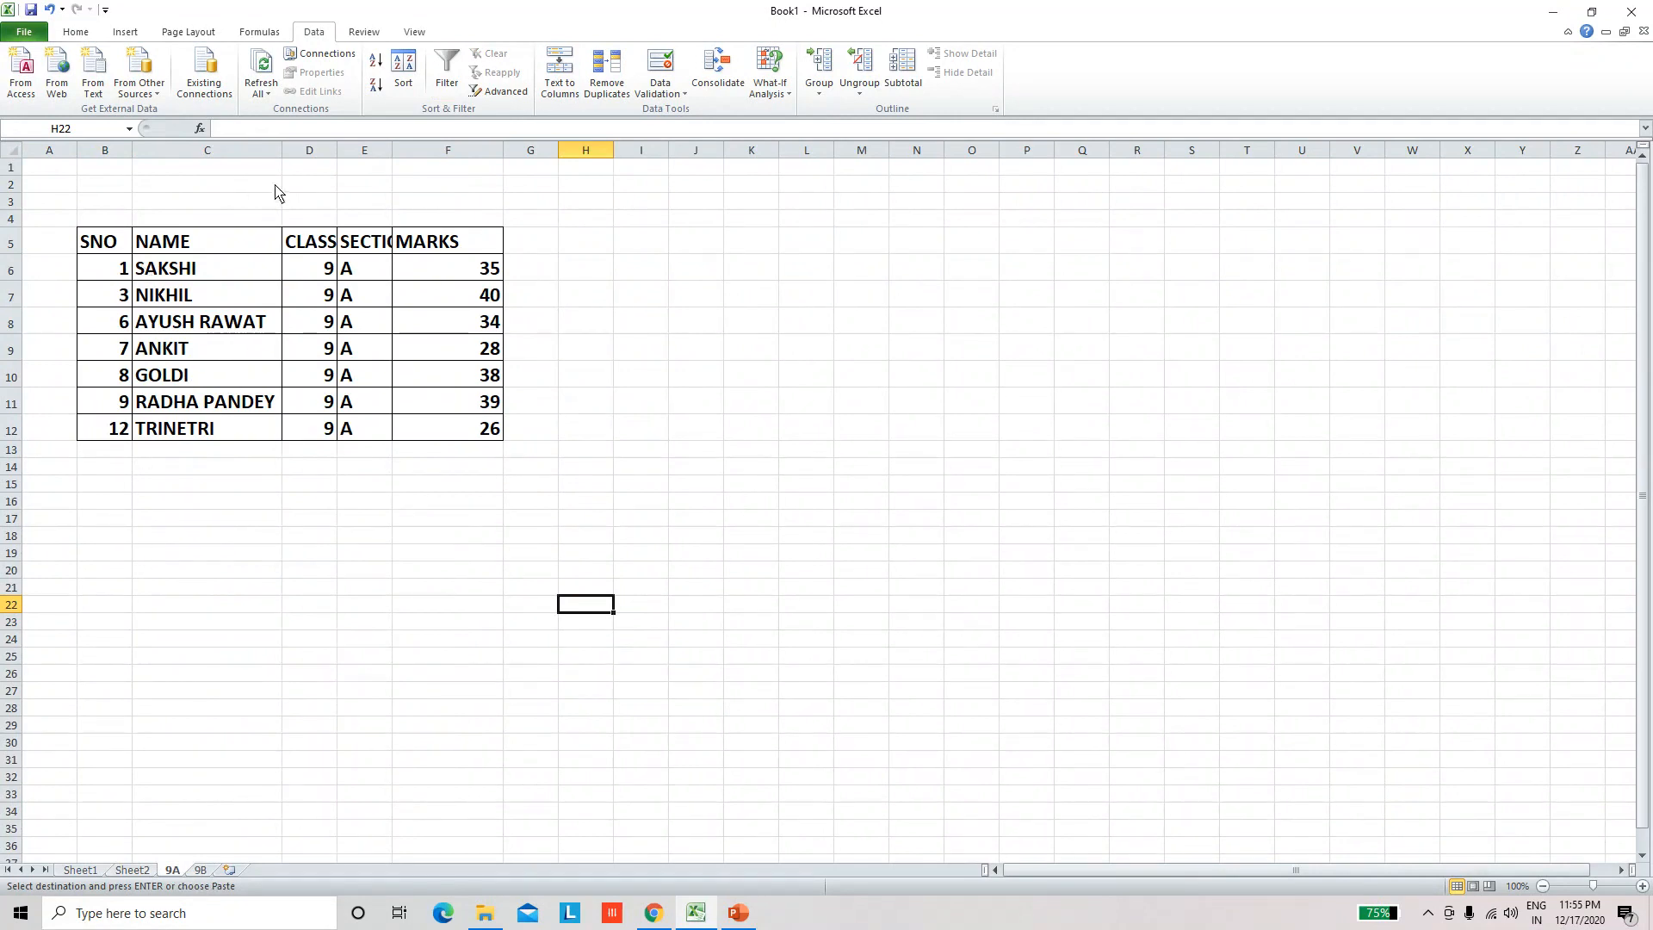
Step: Try sorting the whole MARKS column on sheet 9A from smallest to largest by itself, and undo that sort
left_click(486, 151)
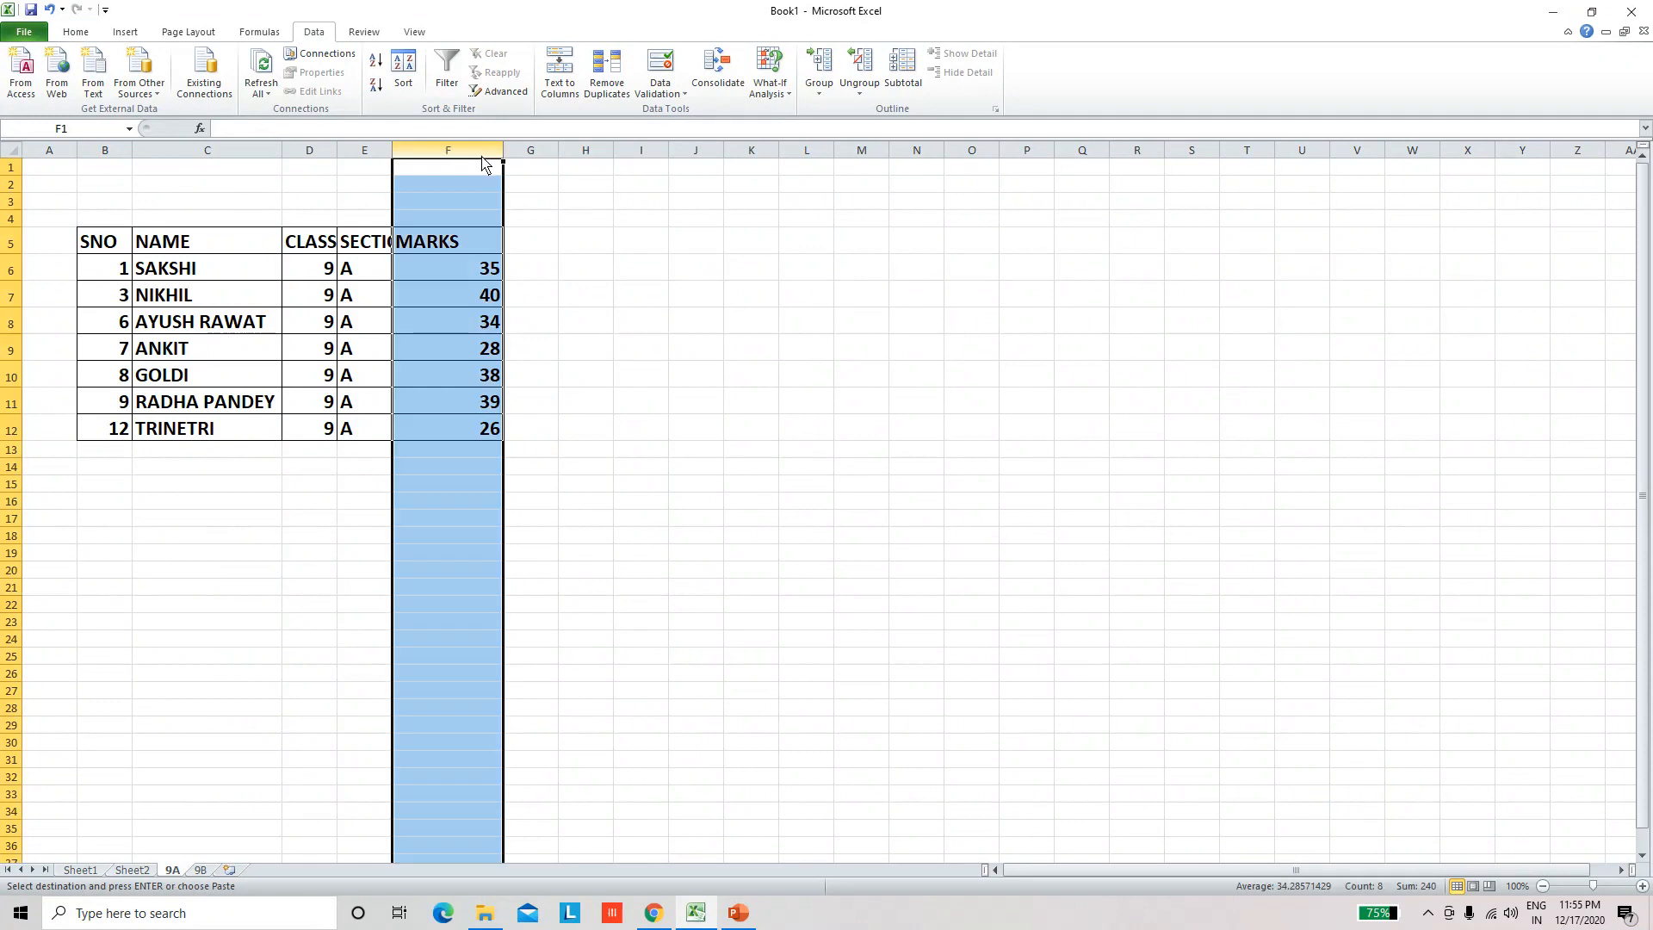
left_click(377, 67)
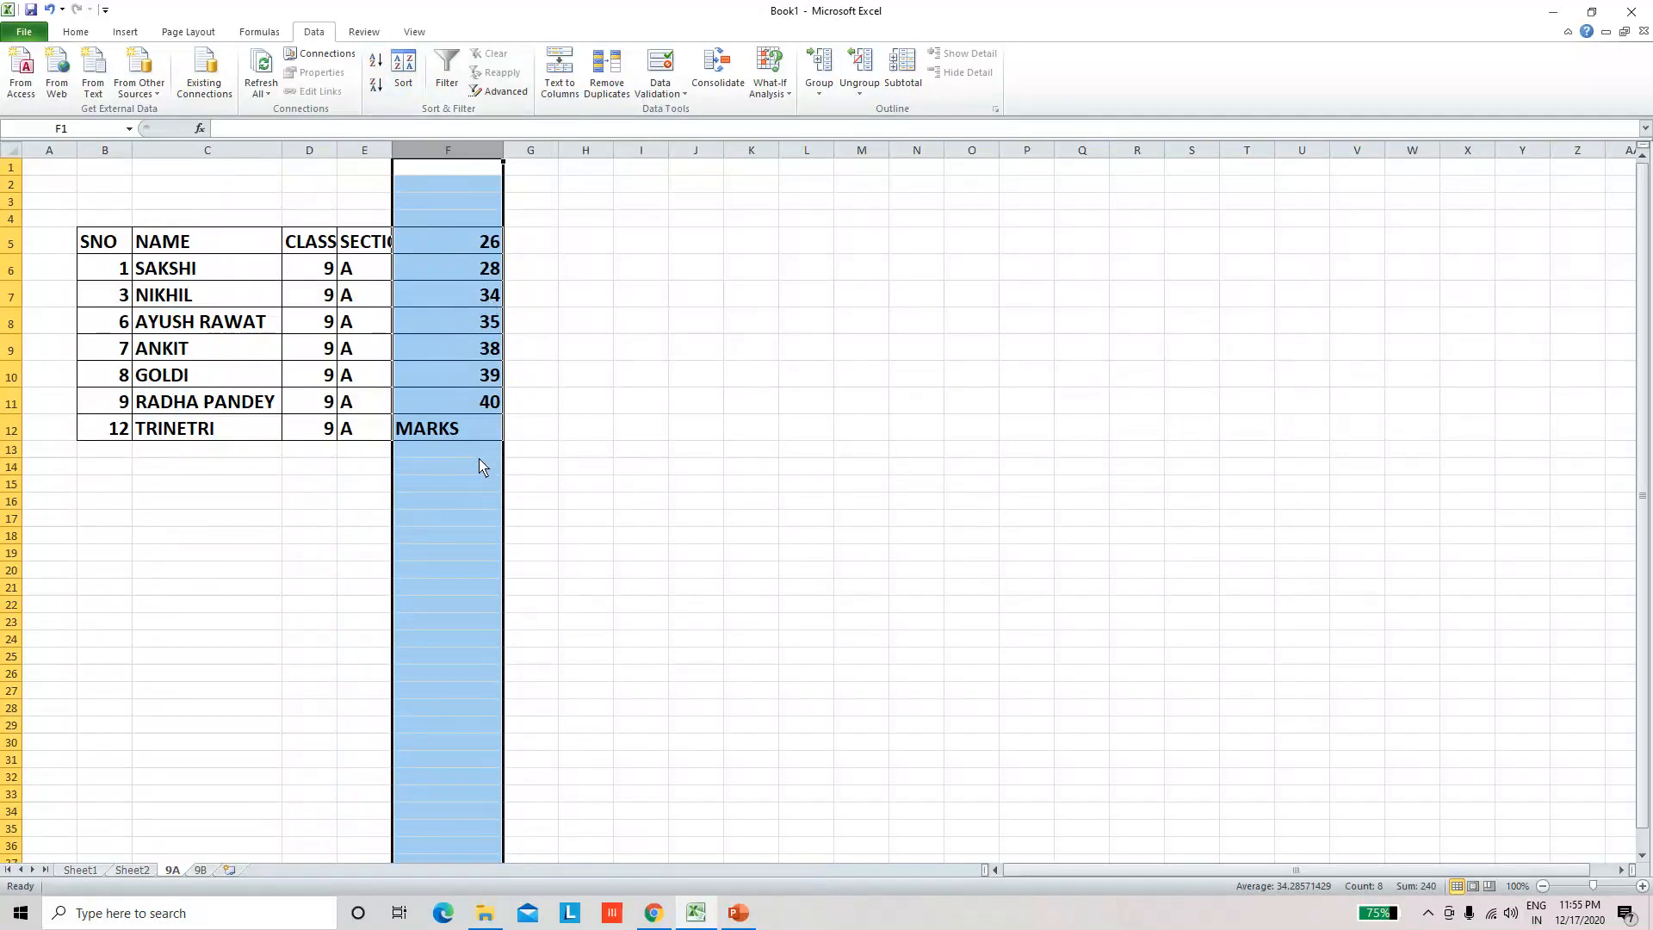
left_click(552, 477)
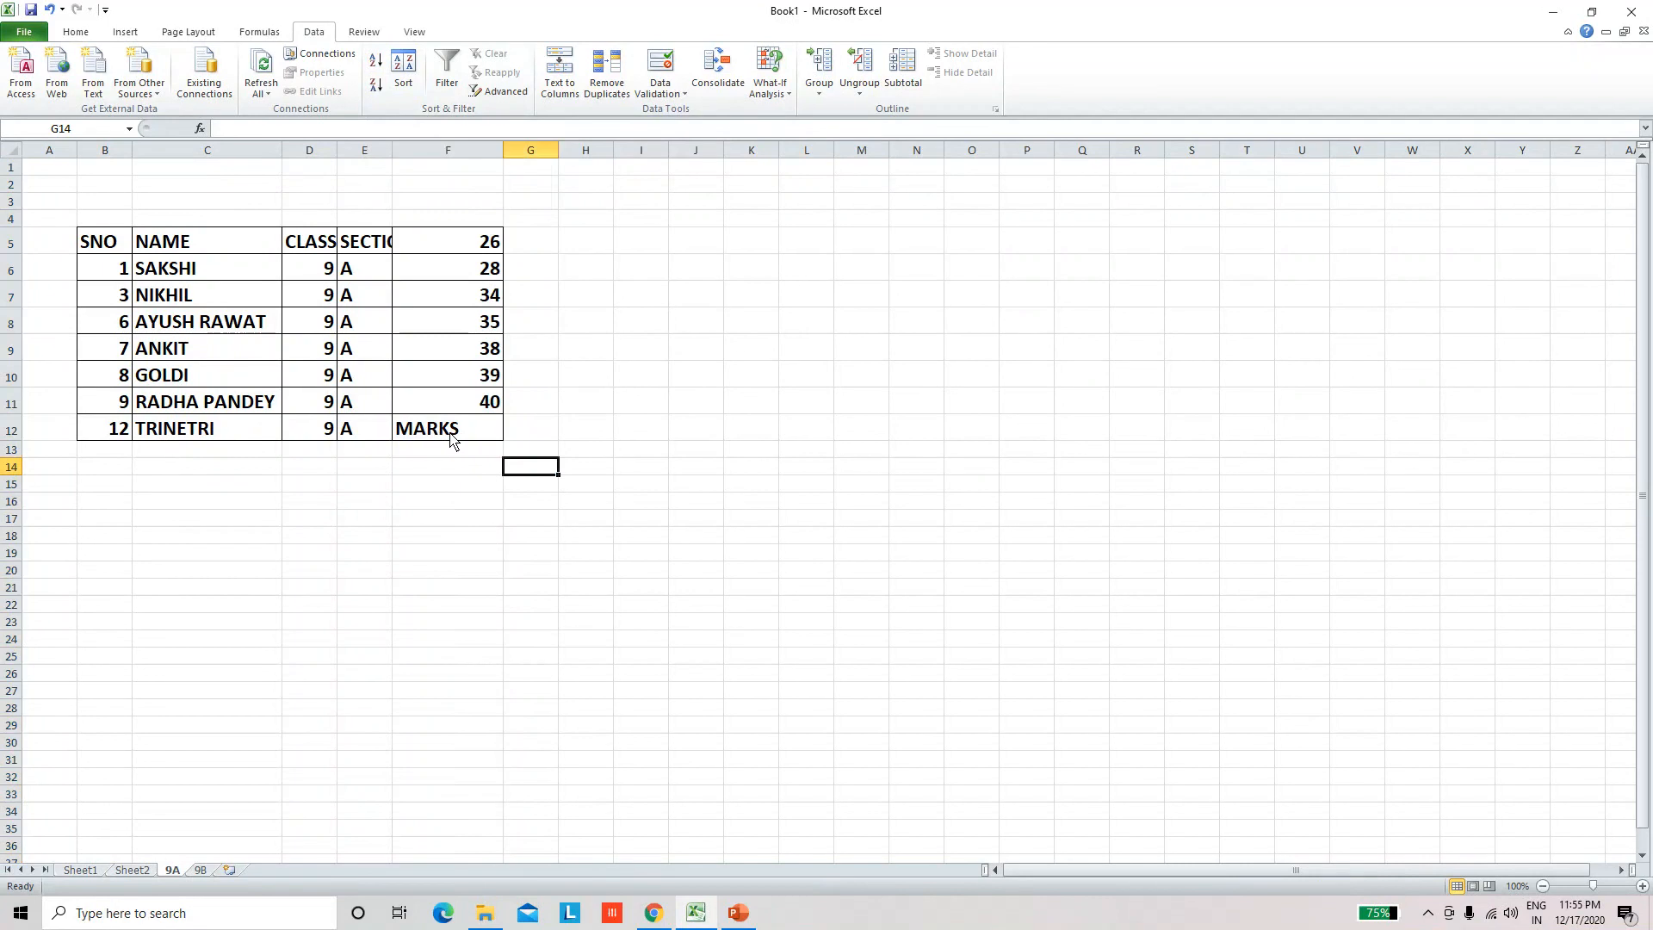
key("ctrl+z")
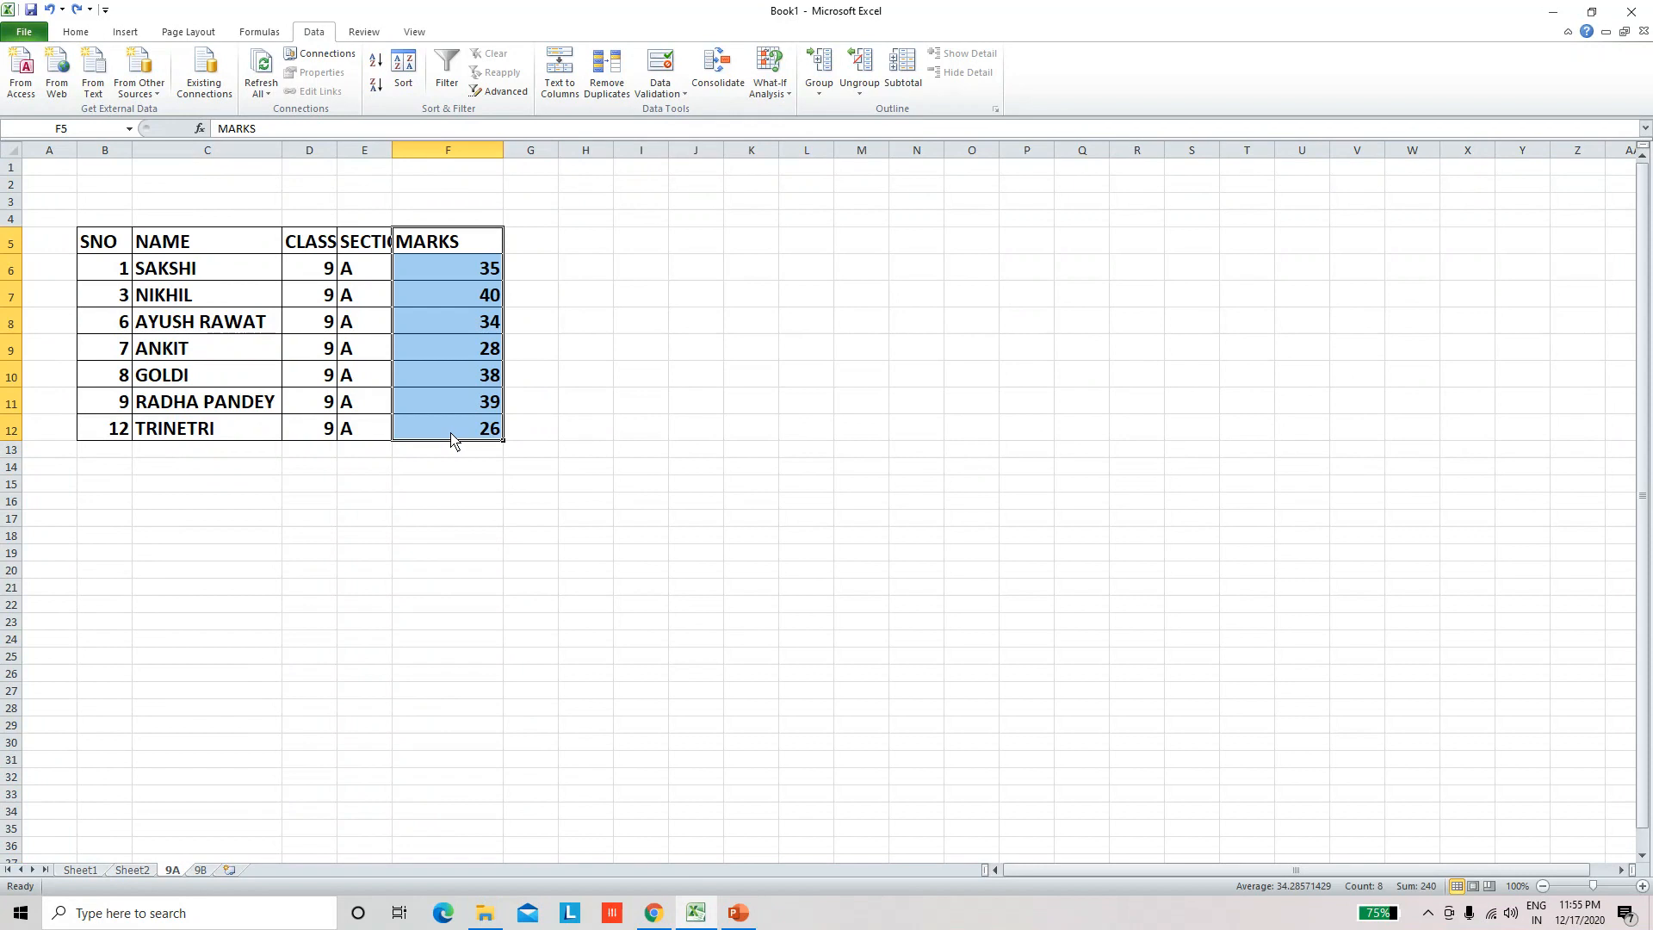
left_click(543, 402)
Step: Sort the 9A records by the marks in F6:F12 from smallest to largest, expanding the selection to the adjacent columns
left_click(458, 272)
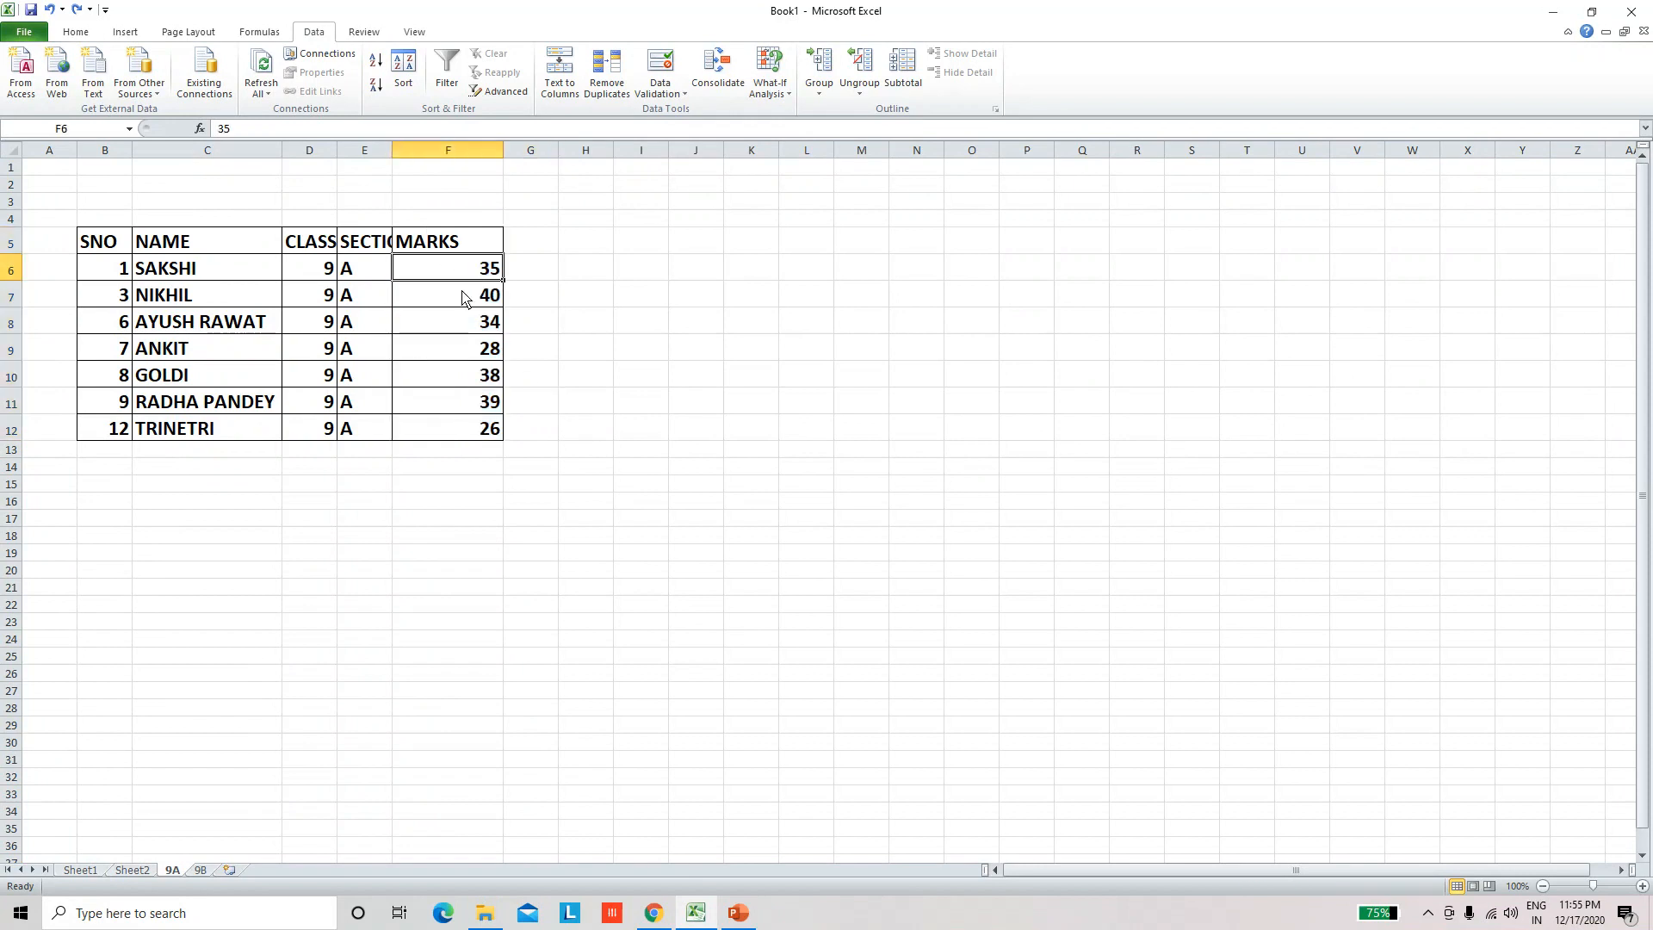
left_click_drag(462, 296, 469, 434)
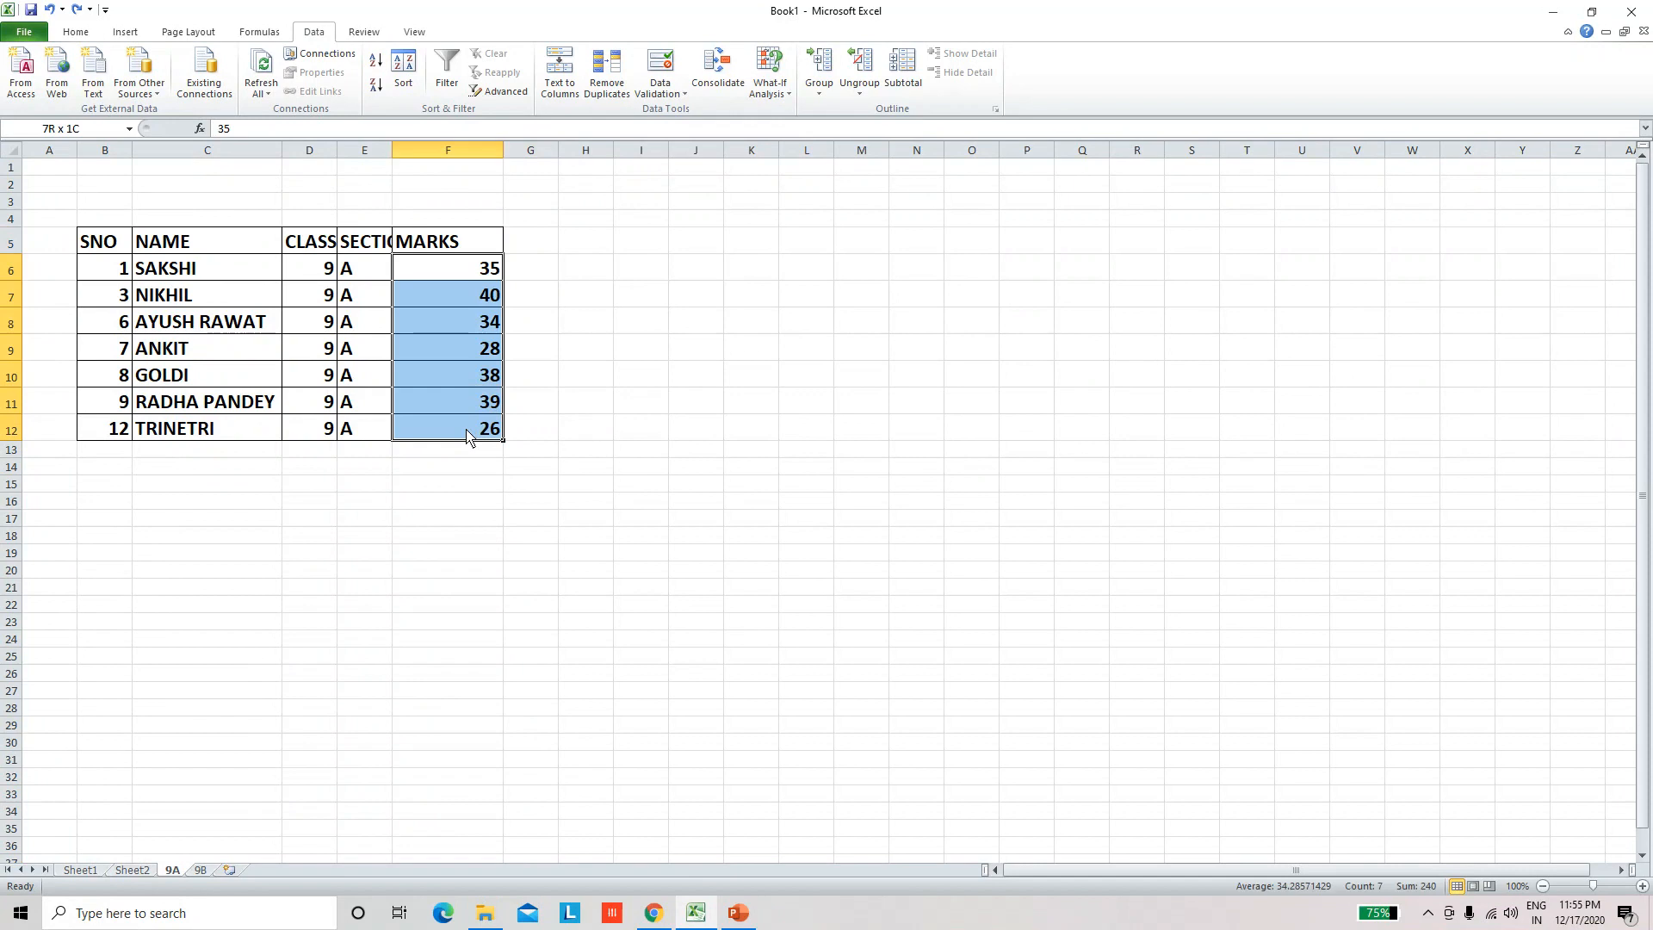
left_click(382, 71)
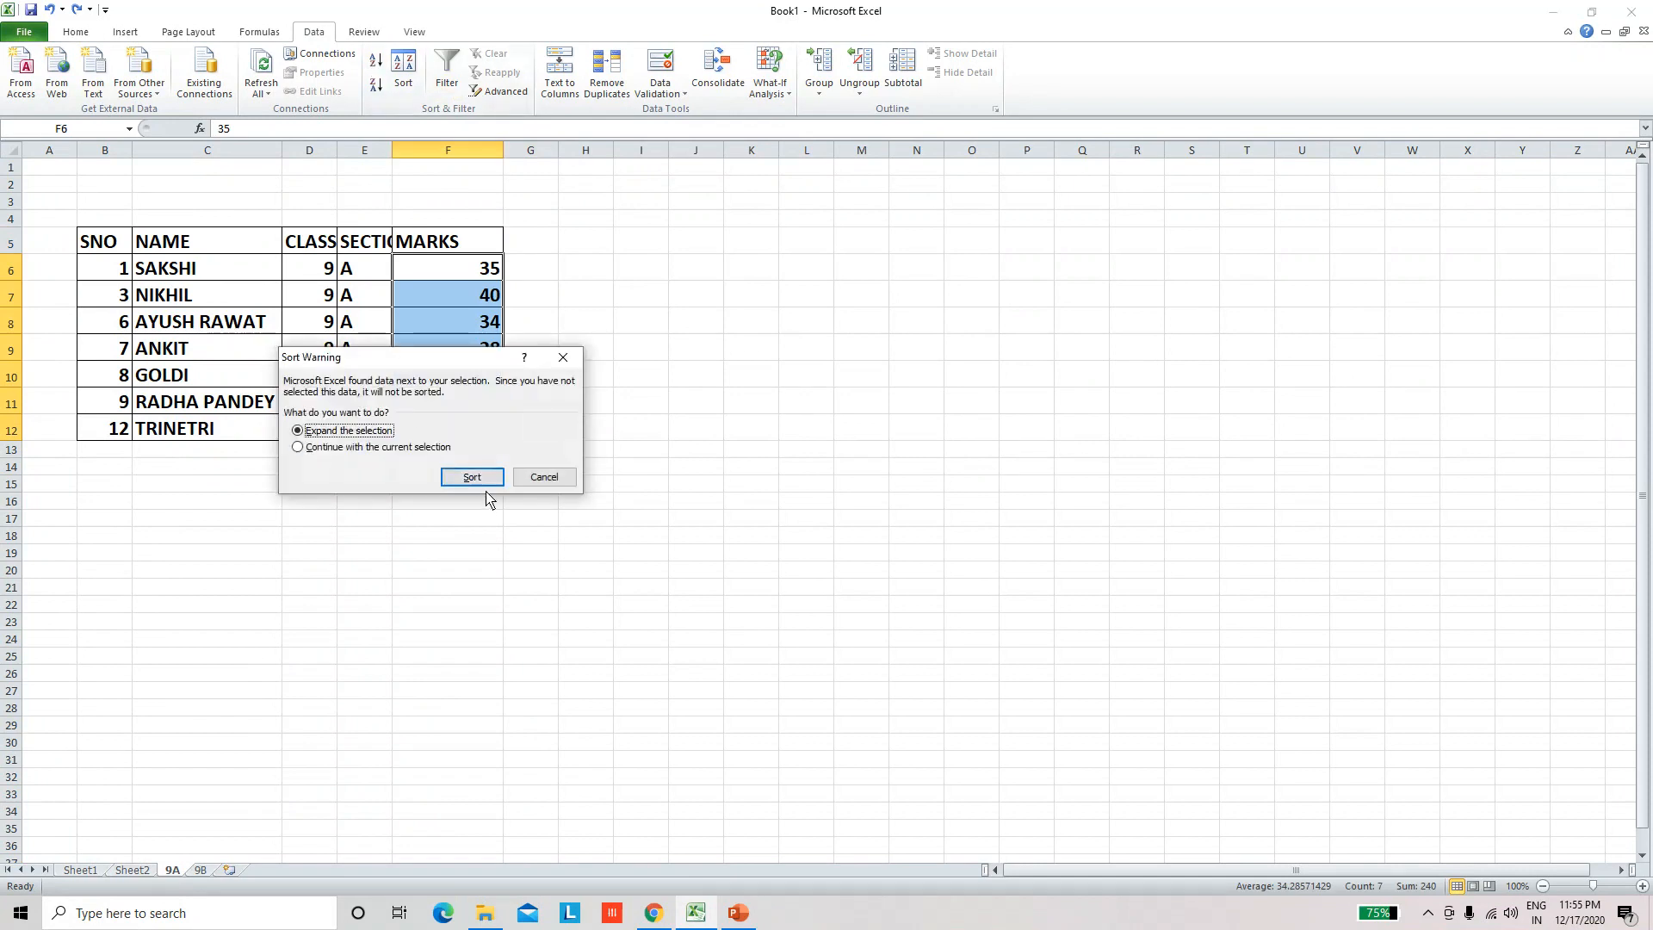
left_click(475, 478)
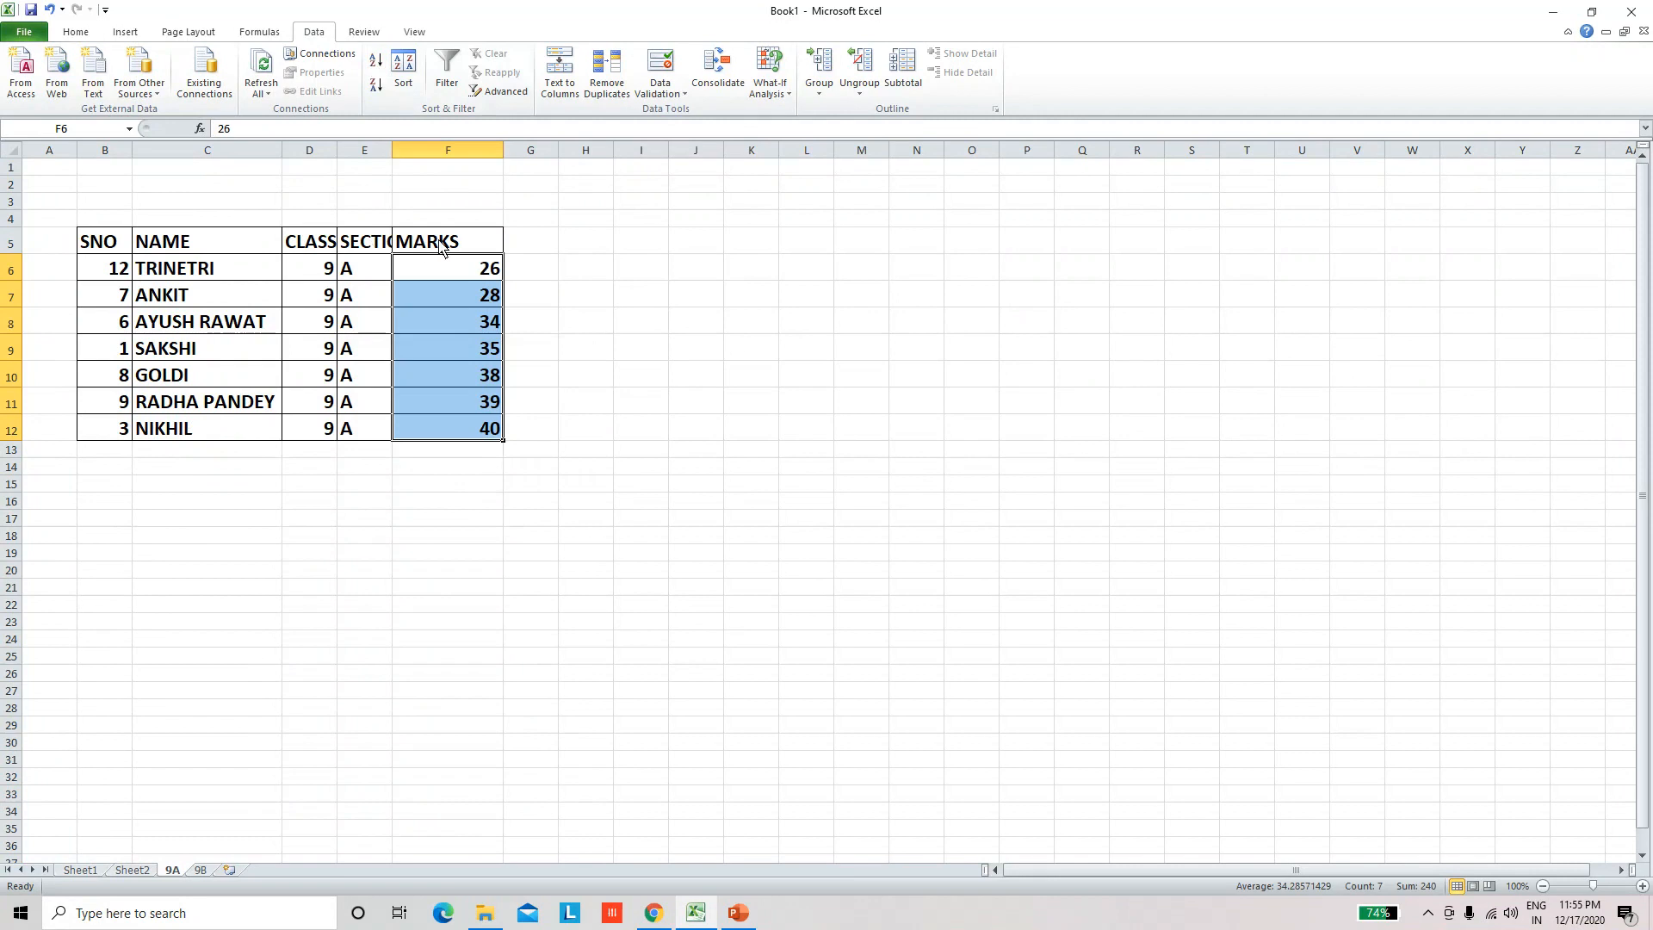
Step: AutoFit the SECTION and CLASS columns of the table on sheet 9A
double_click(393, 150)
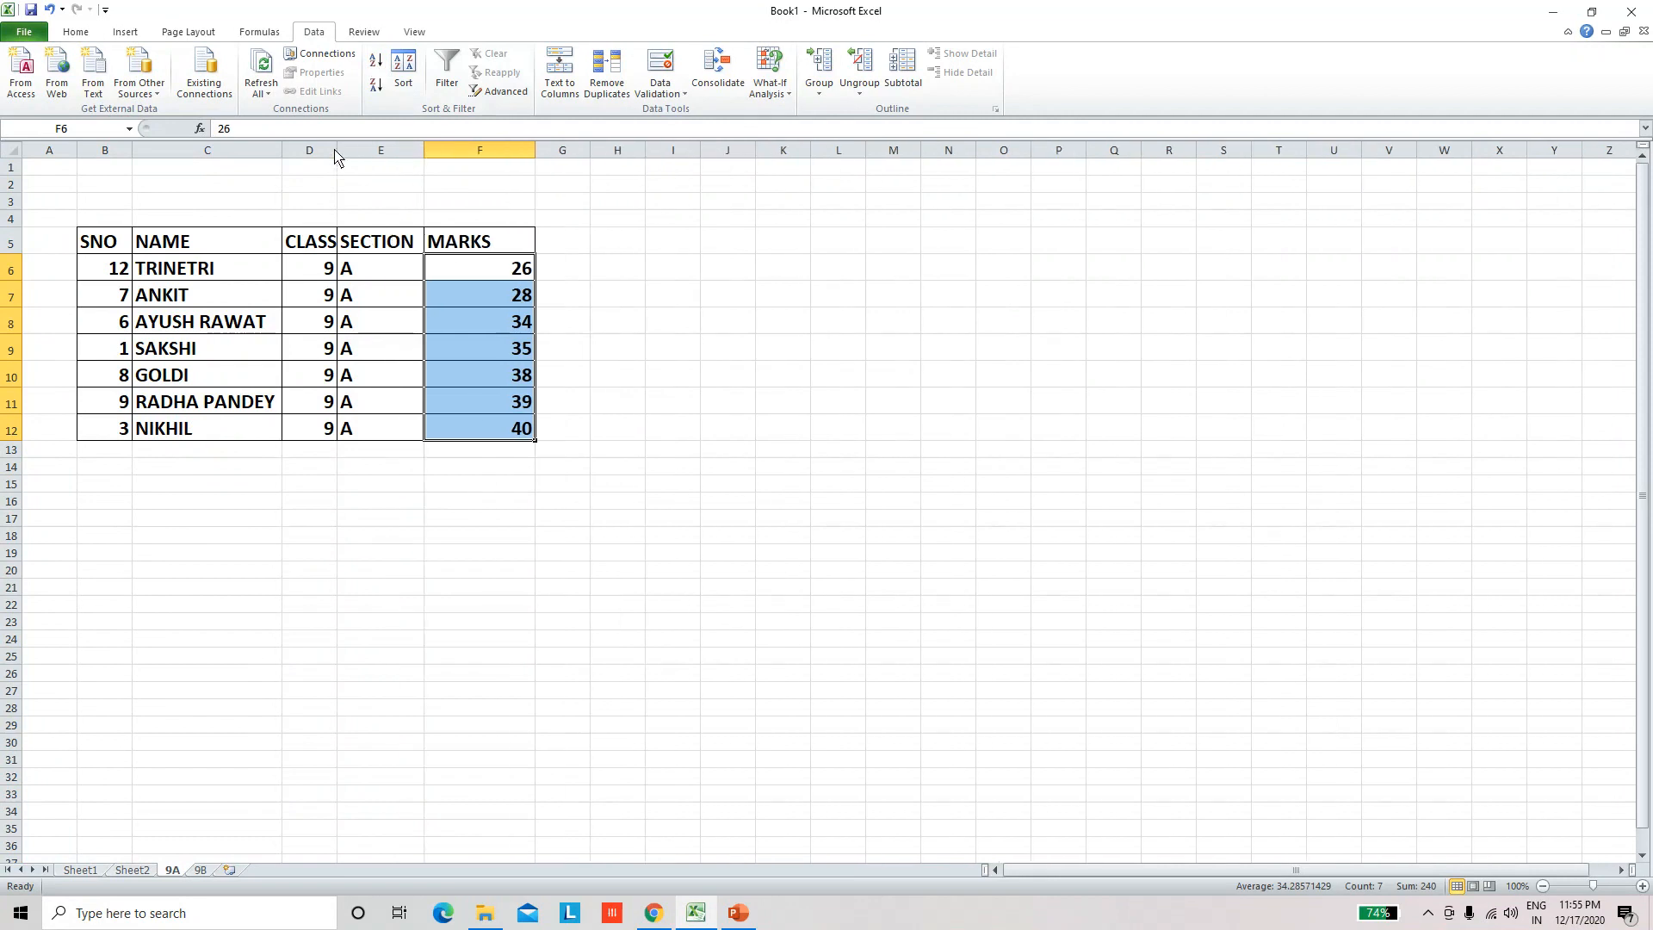
double_click(336, 151)
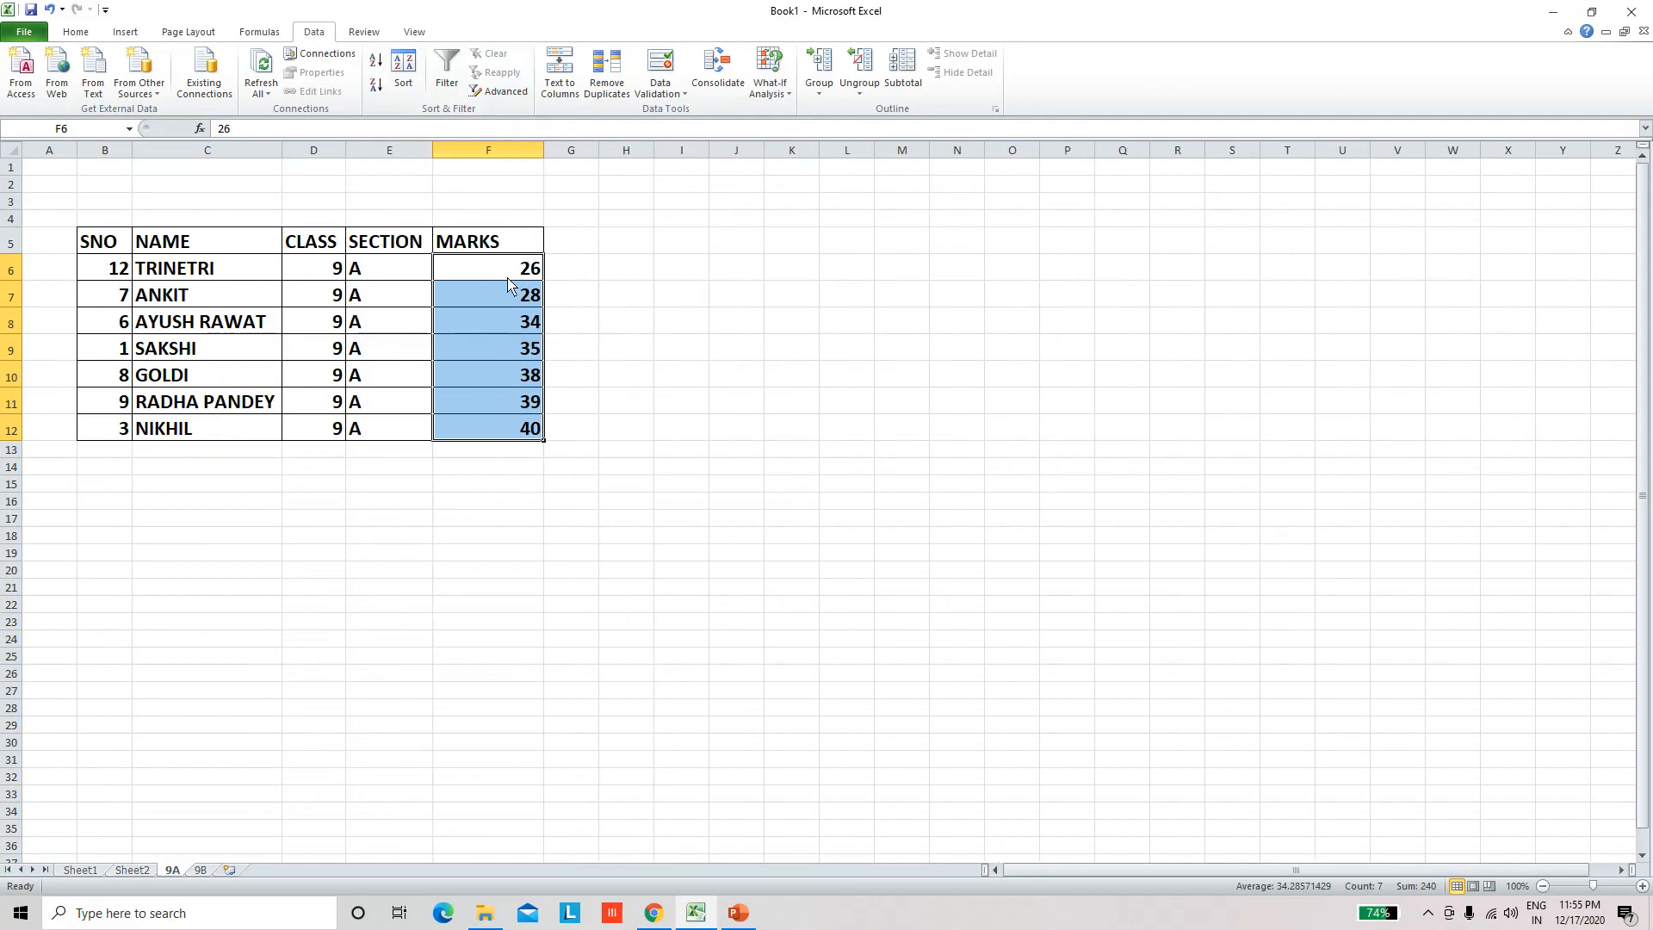
left_click(528, 461)
left_click_drag(517, 267, 508, 430)
left_click(581, 435)
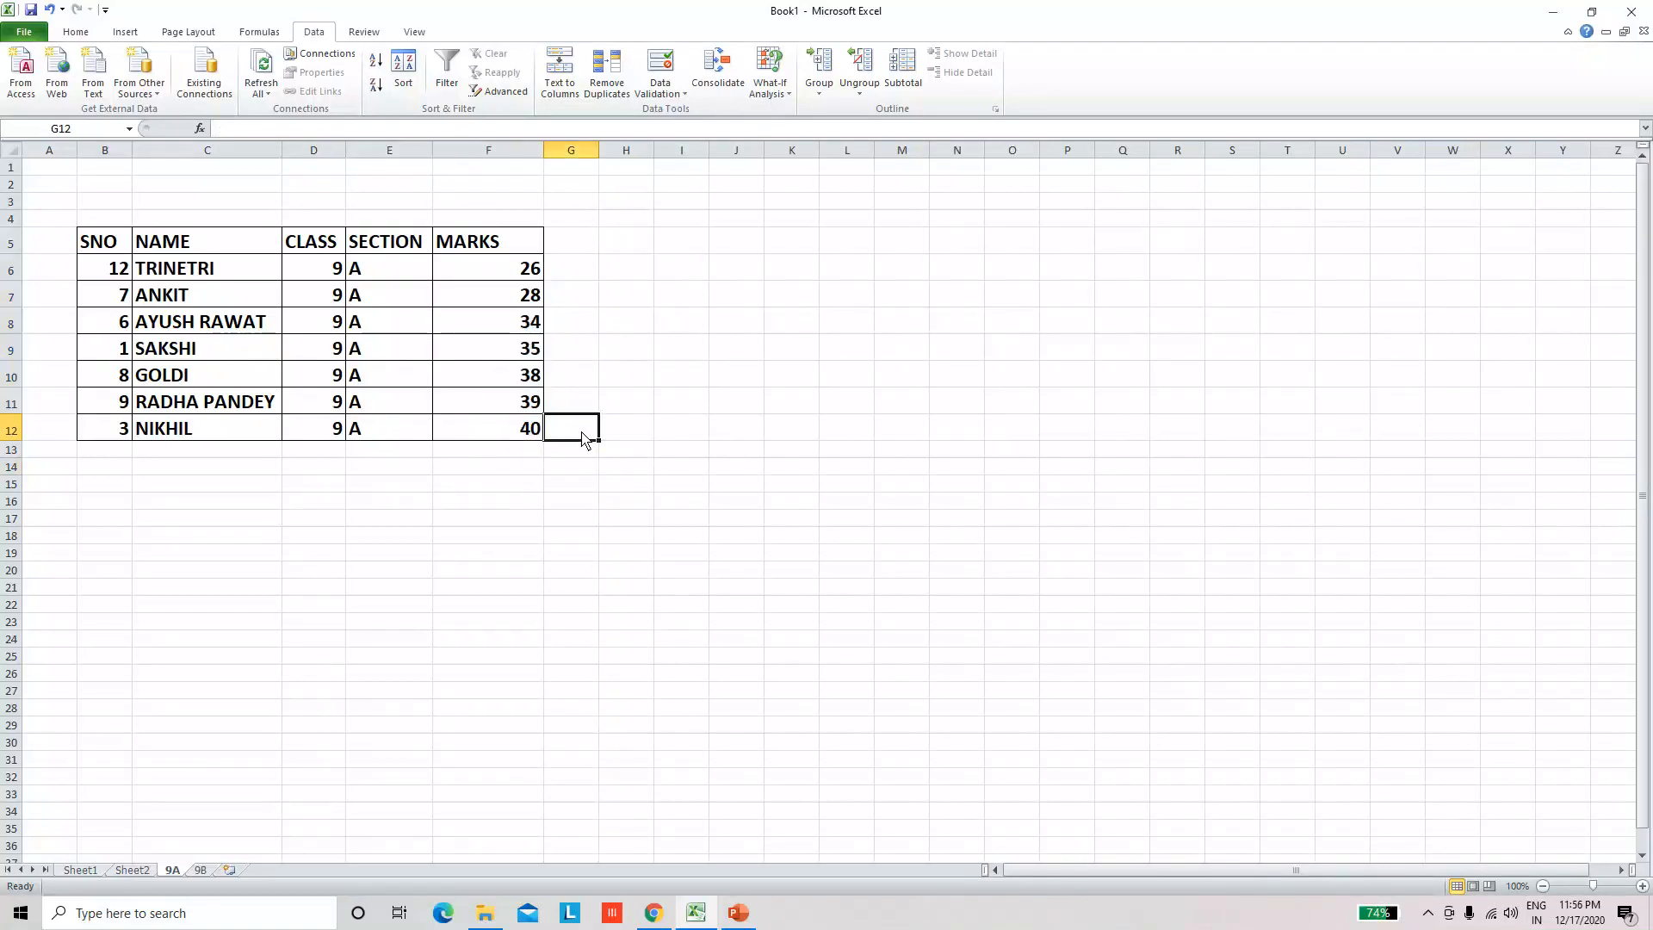
left_click(640, 310)
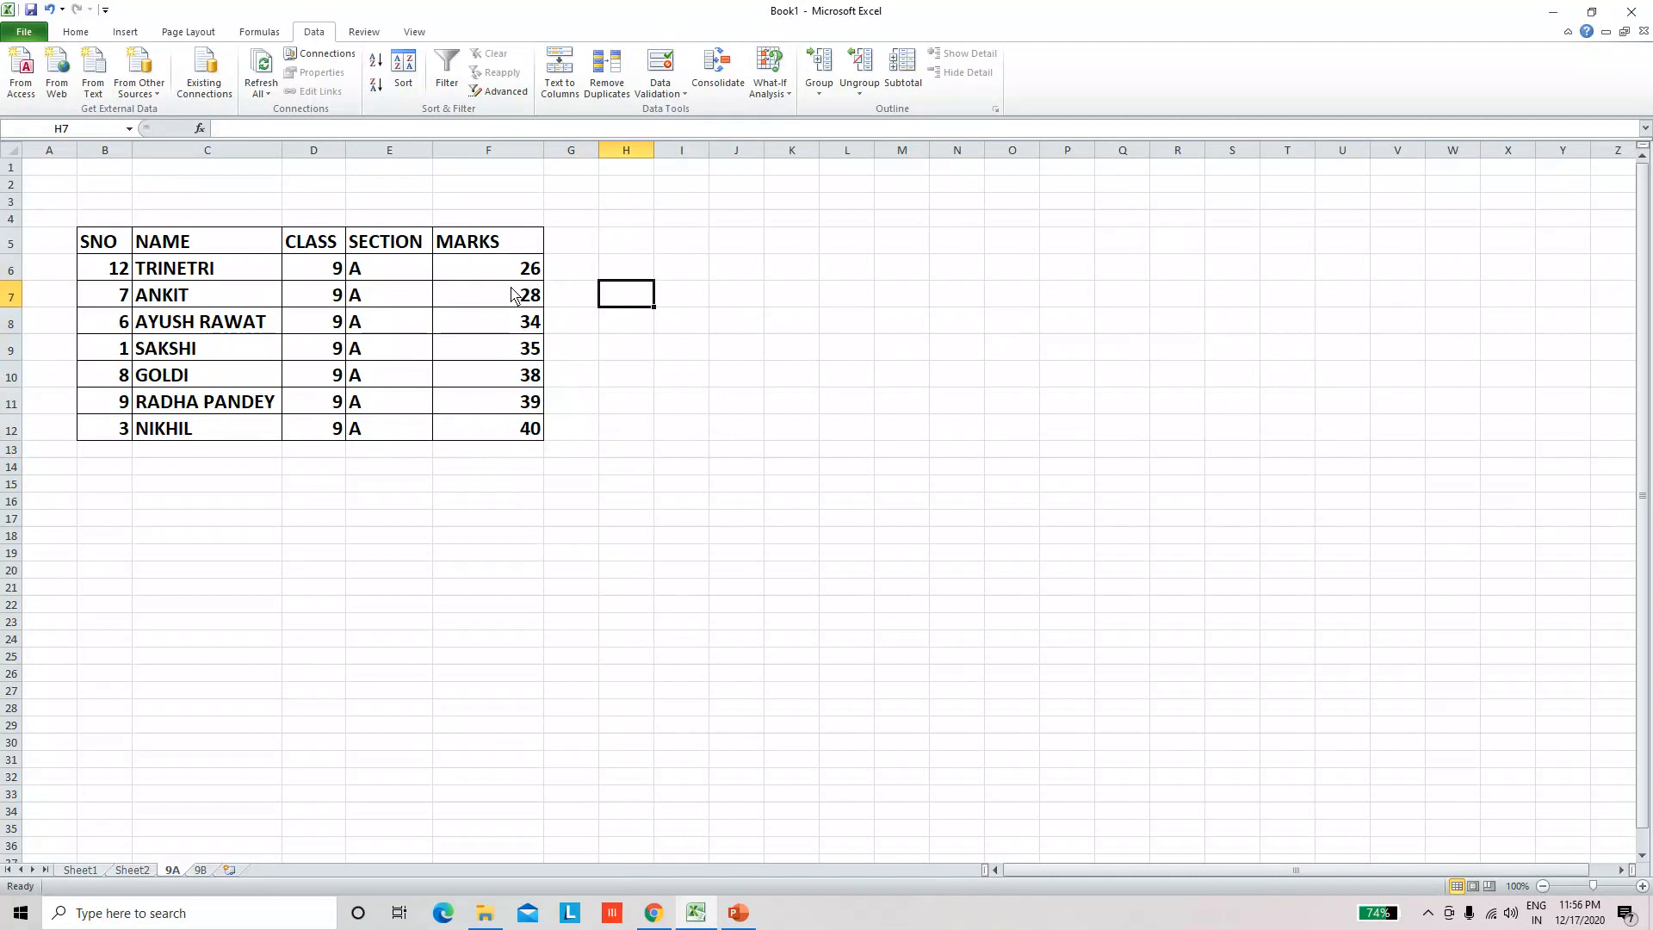
left_click(530, 436)
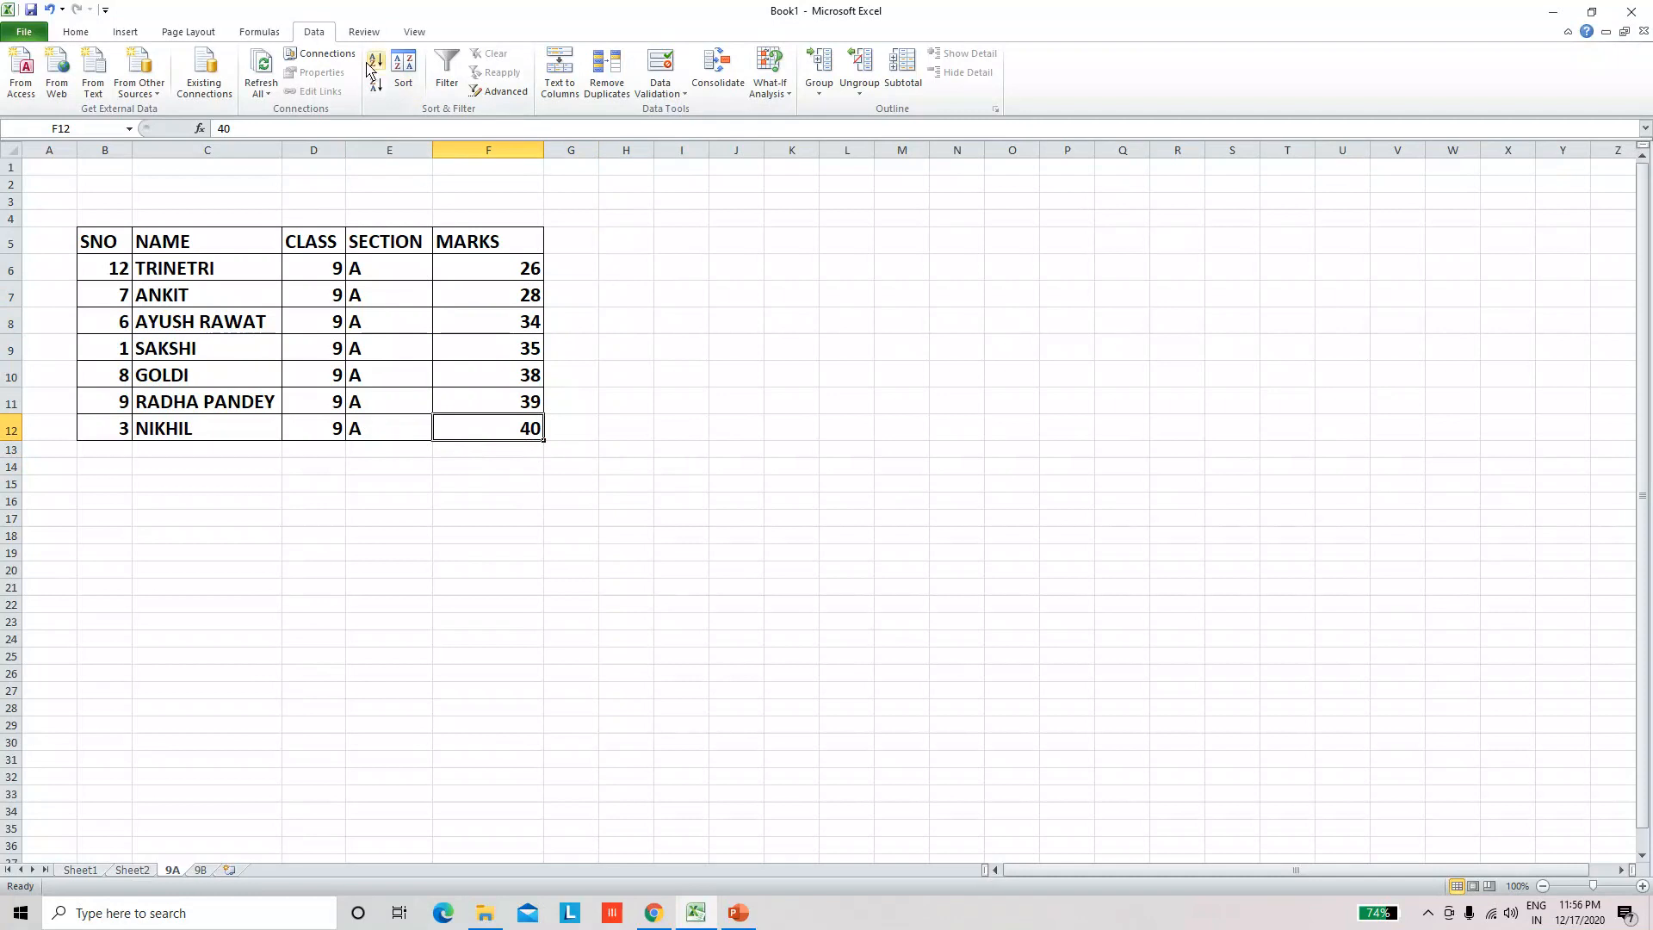
Step: Sort the 9A records by the marks in F6:F12 from largest to smallest, expanding the selection to the adjacent columns
left_click(497, 274)
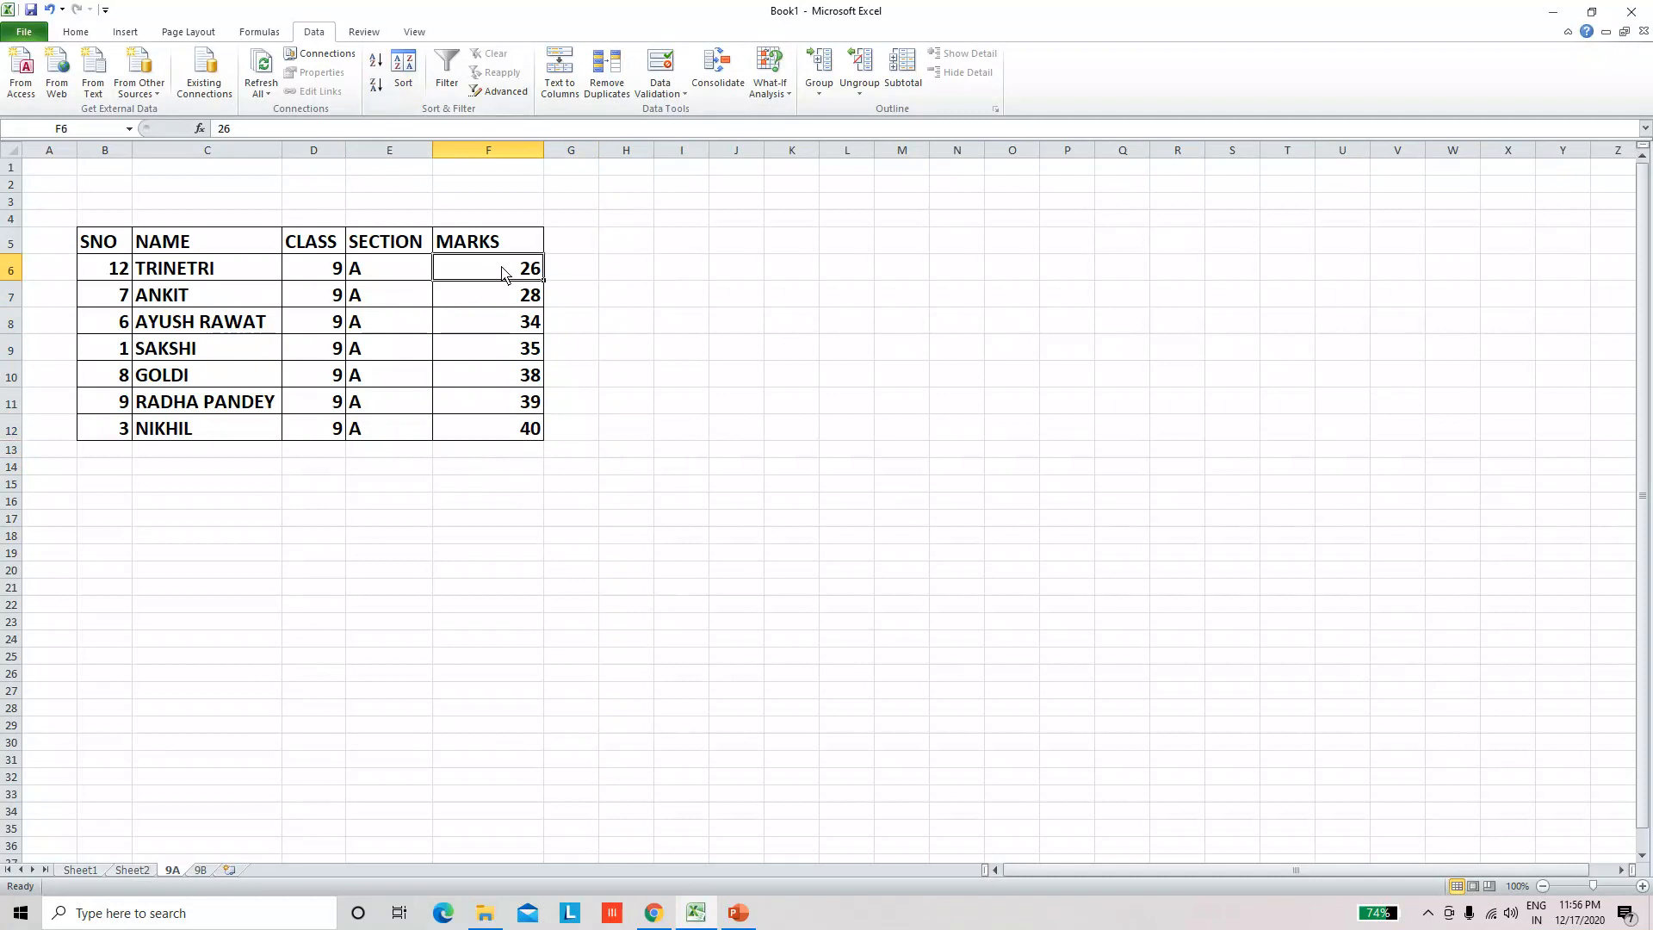
left_click(519, 434)
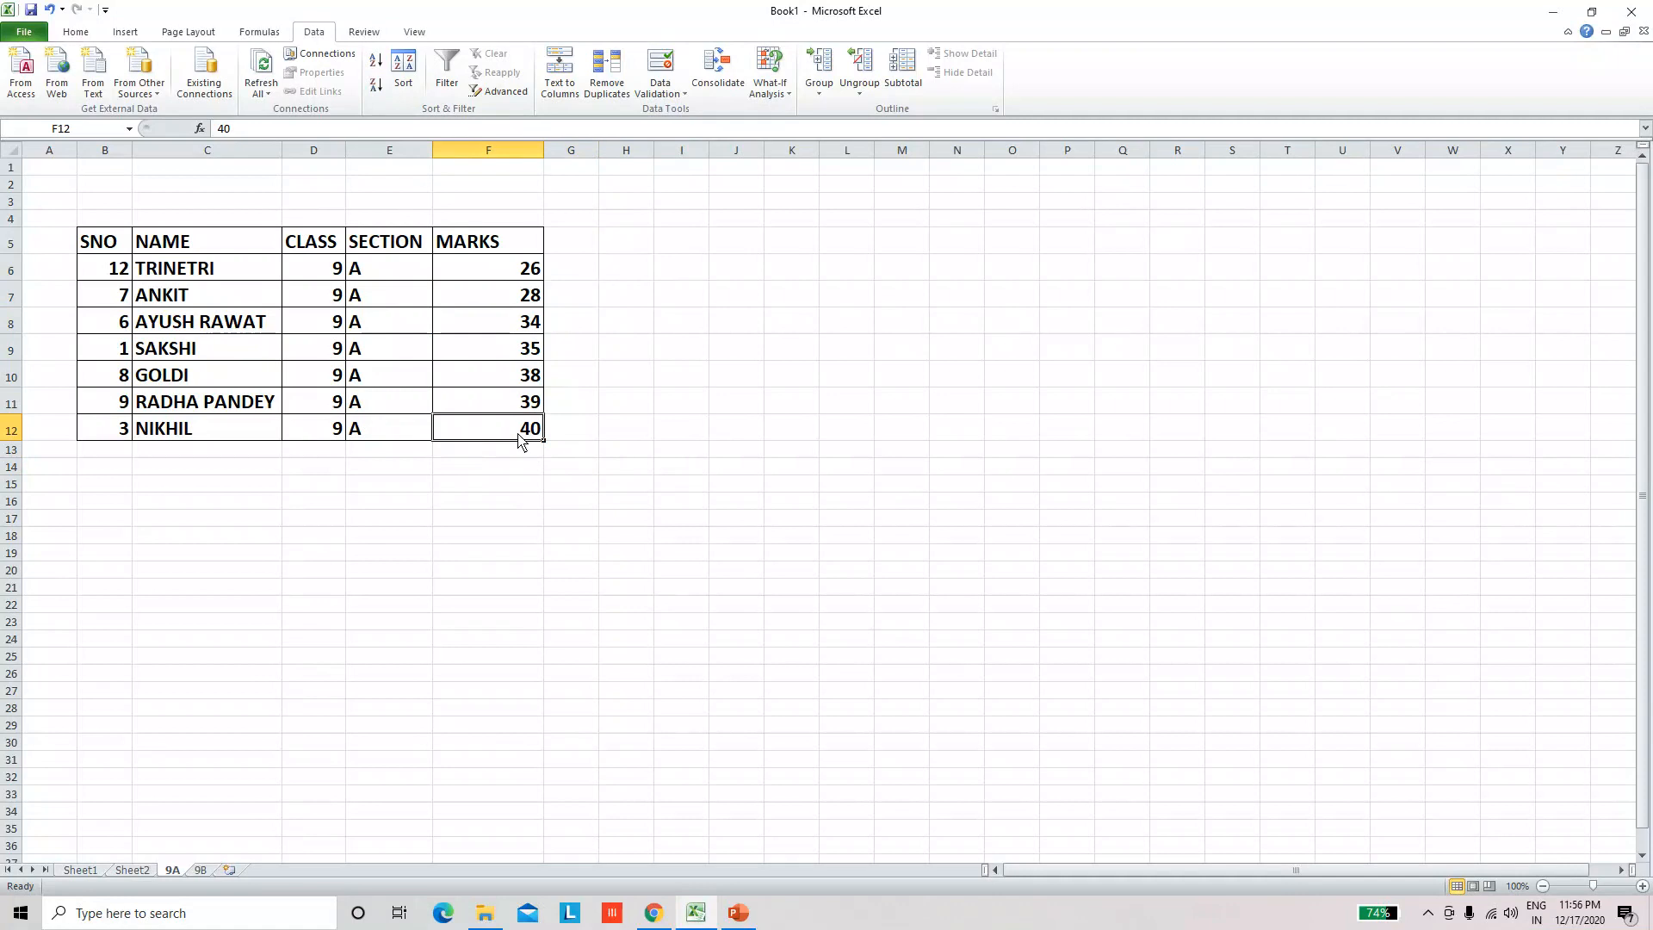
left_click(490, 325)
left_click_drag(501, 269, 503, 431)
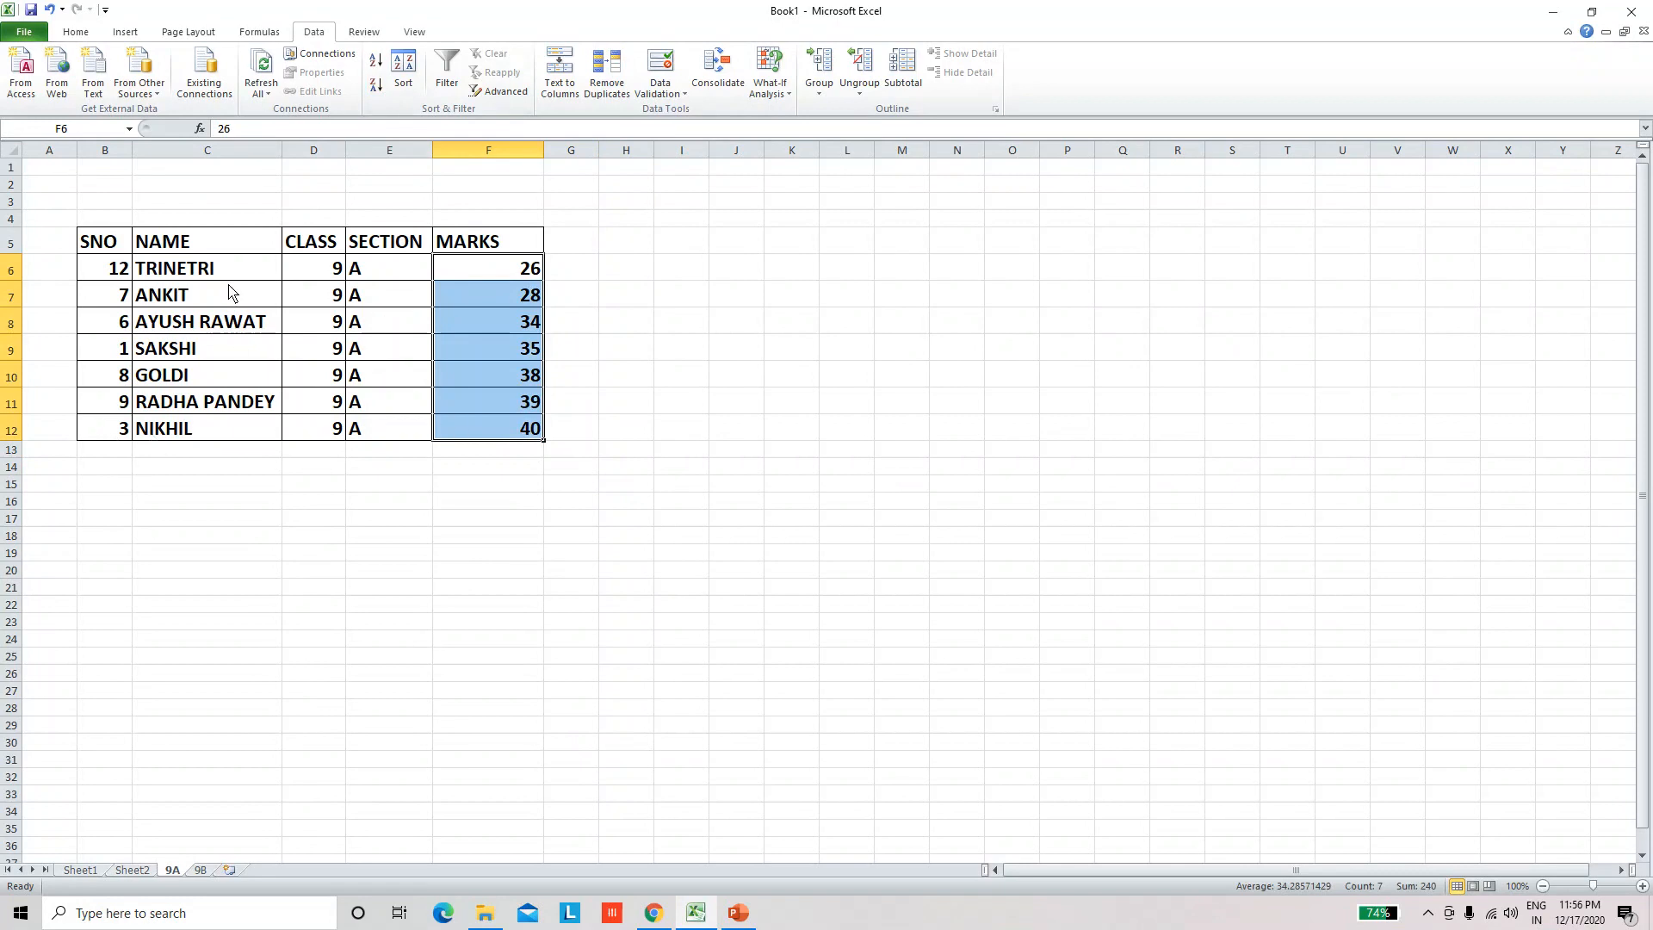
left_click(375, 90)
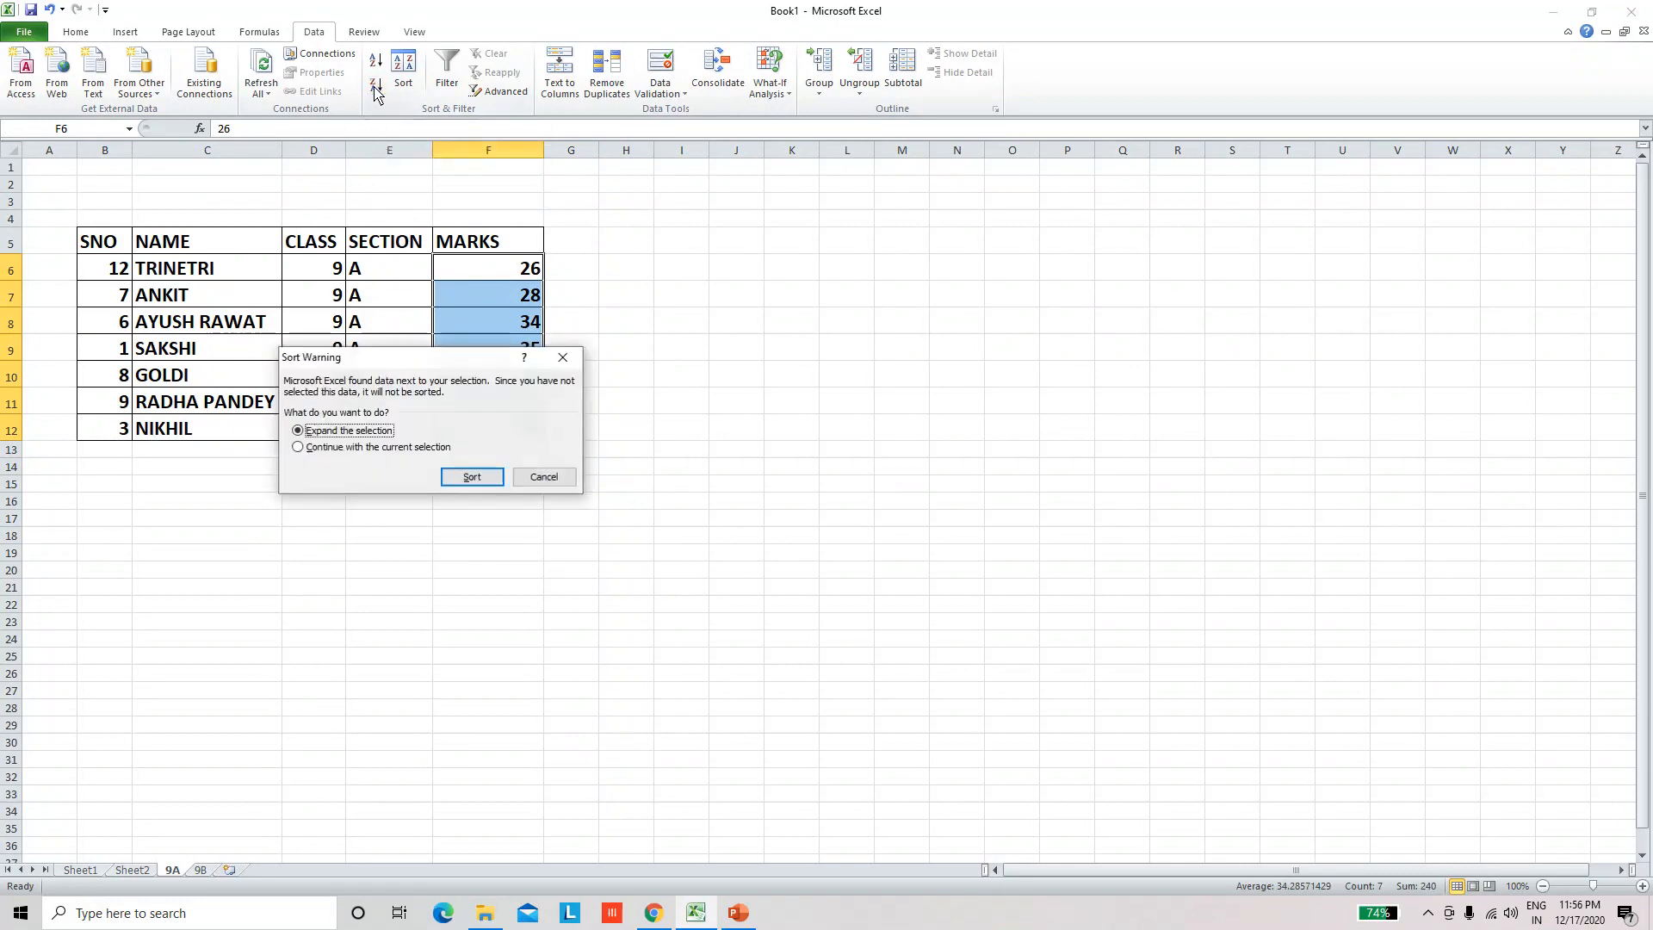
left_click(470, 478)
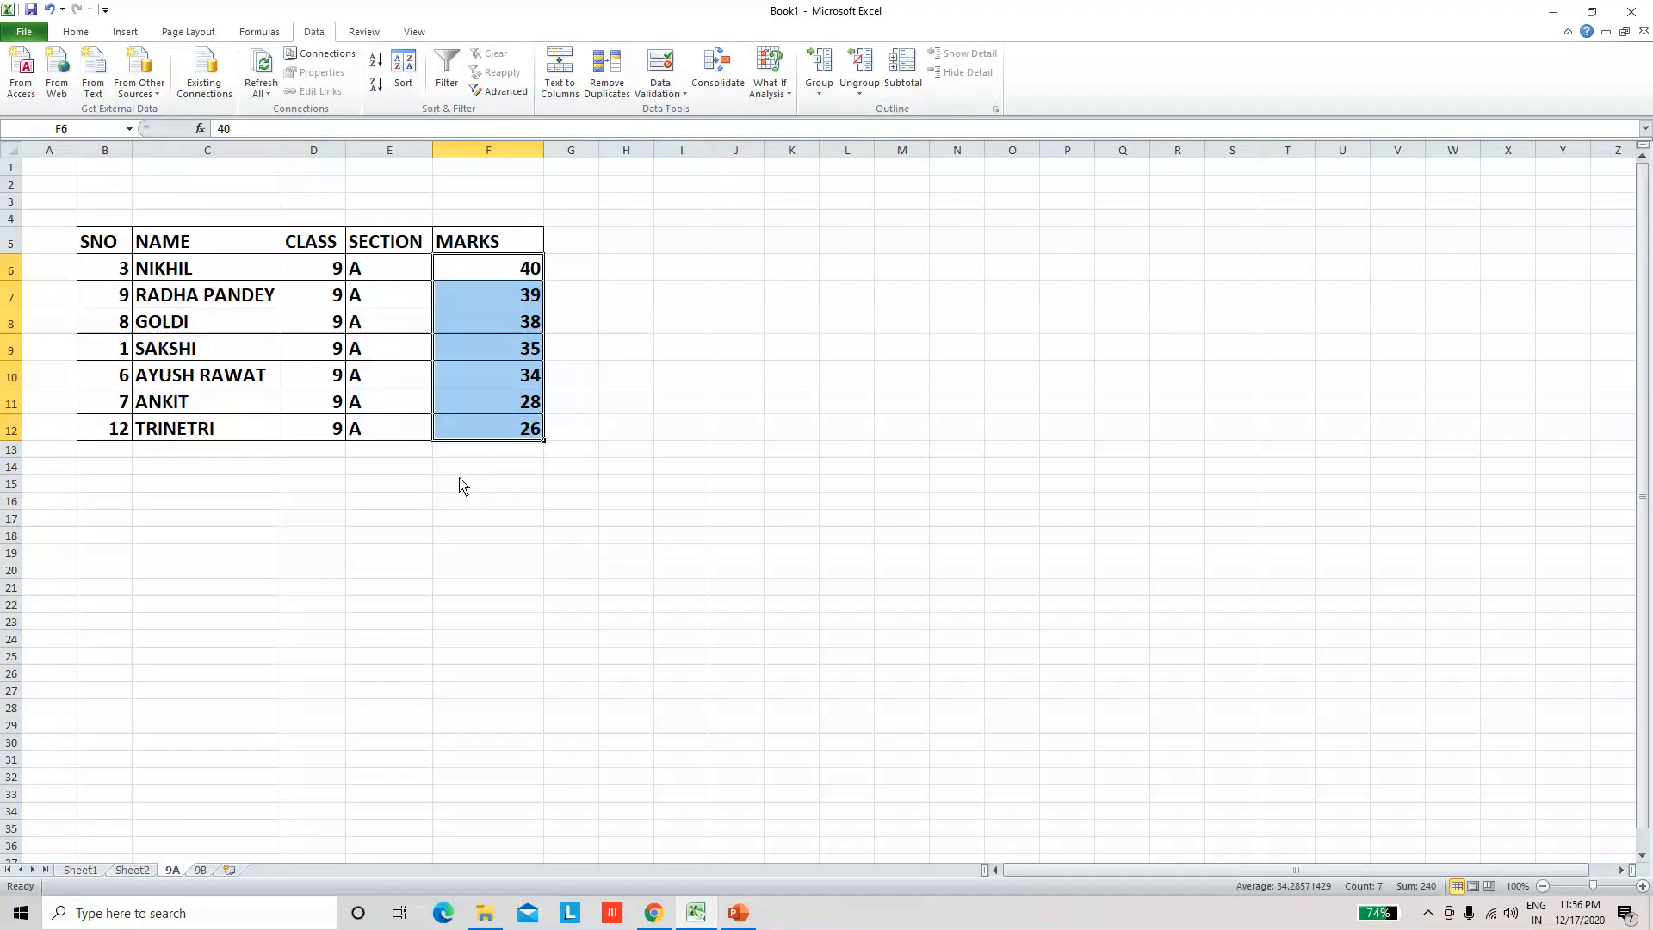
left_click(237, 278)
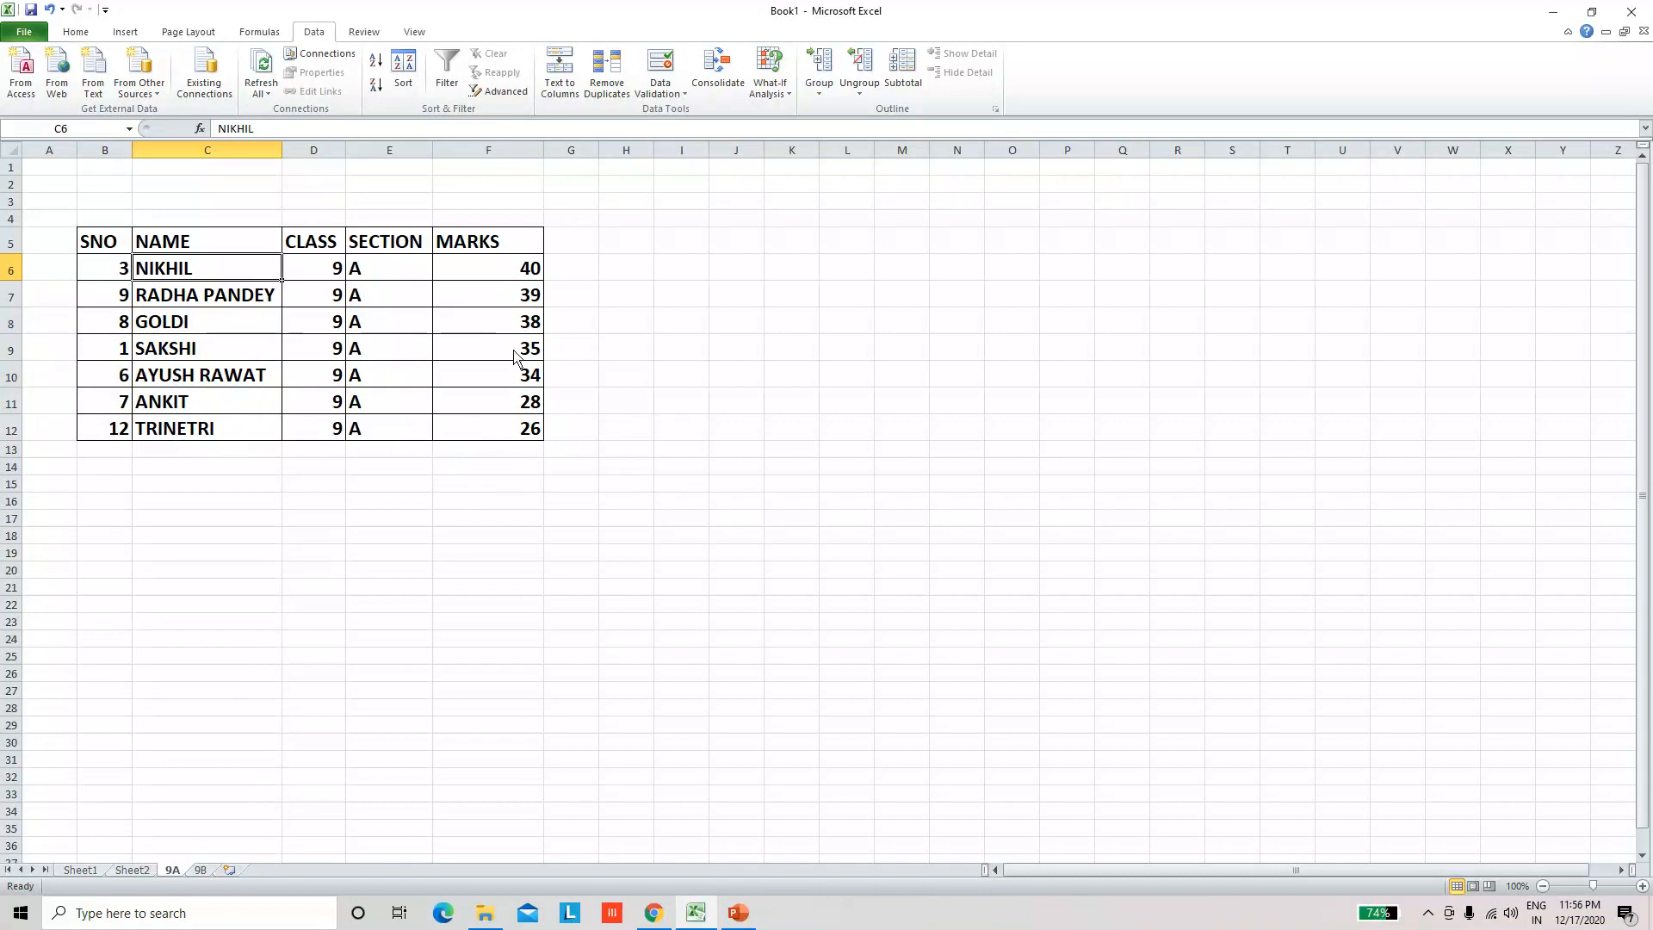
Step: Sort the records on sheet 9B by the marks in F7:F12 from smallest to largest, expanding the selection
left_click(198, 870)
left_click(297, 443)
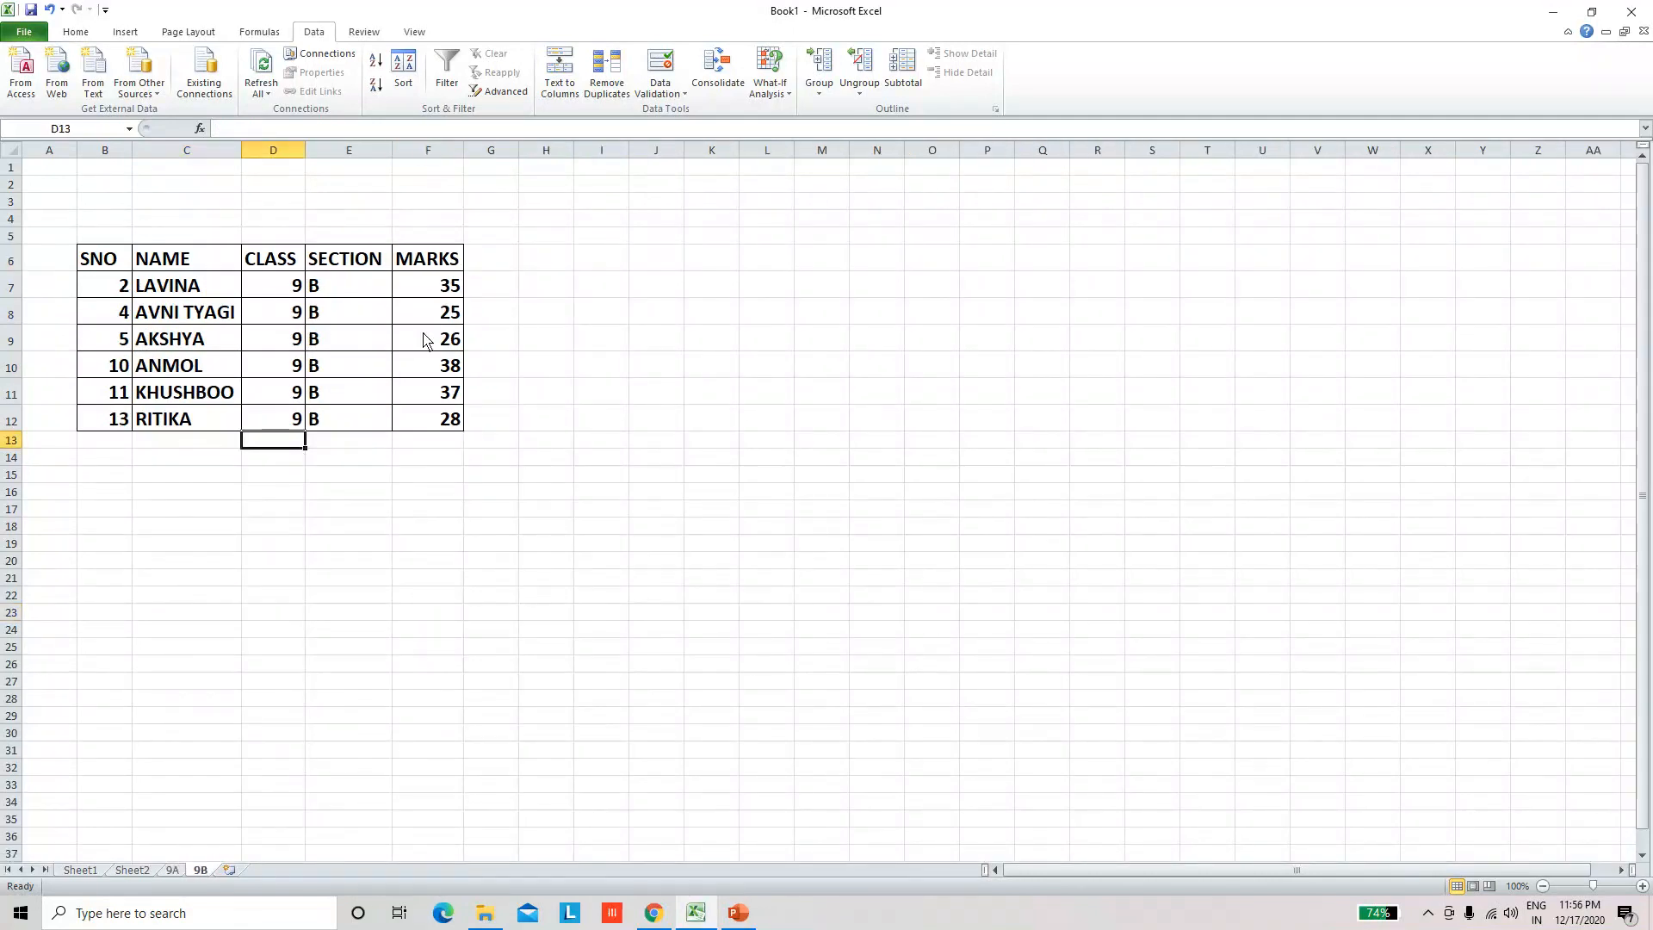
left_click(165, 425)
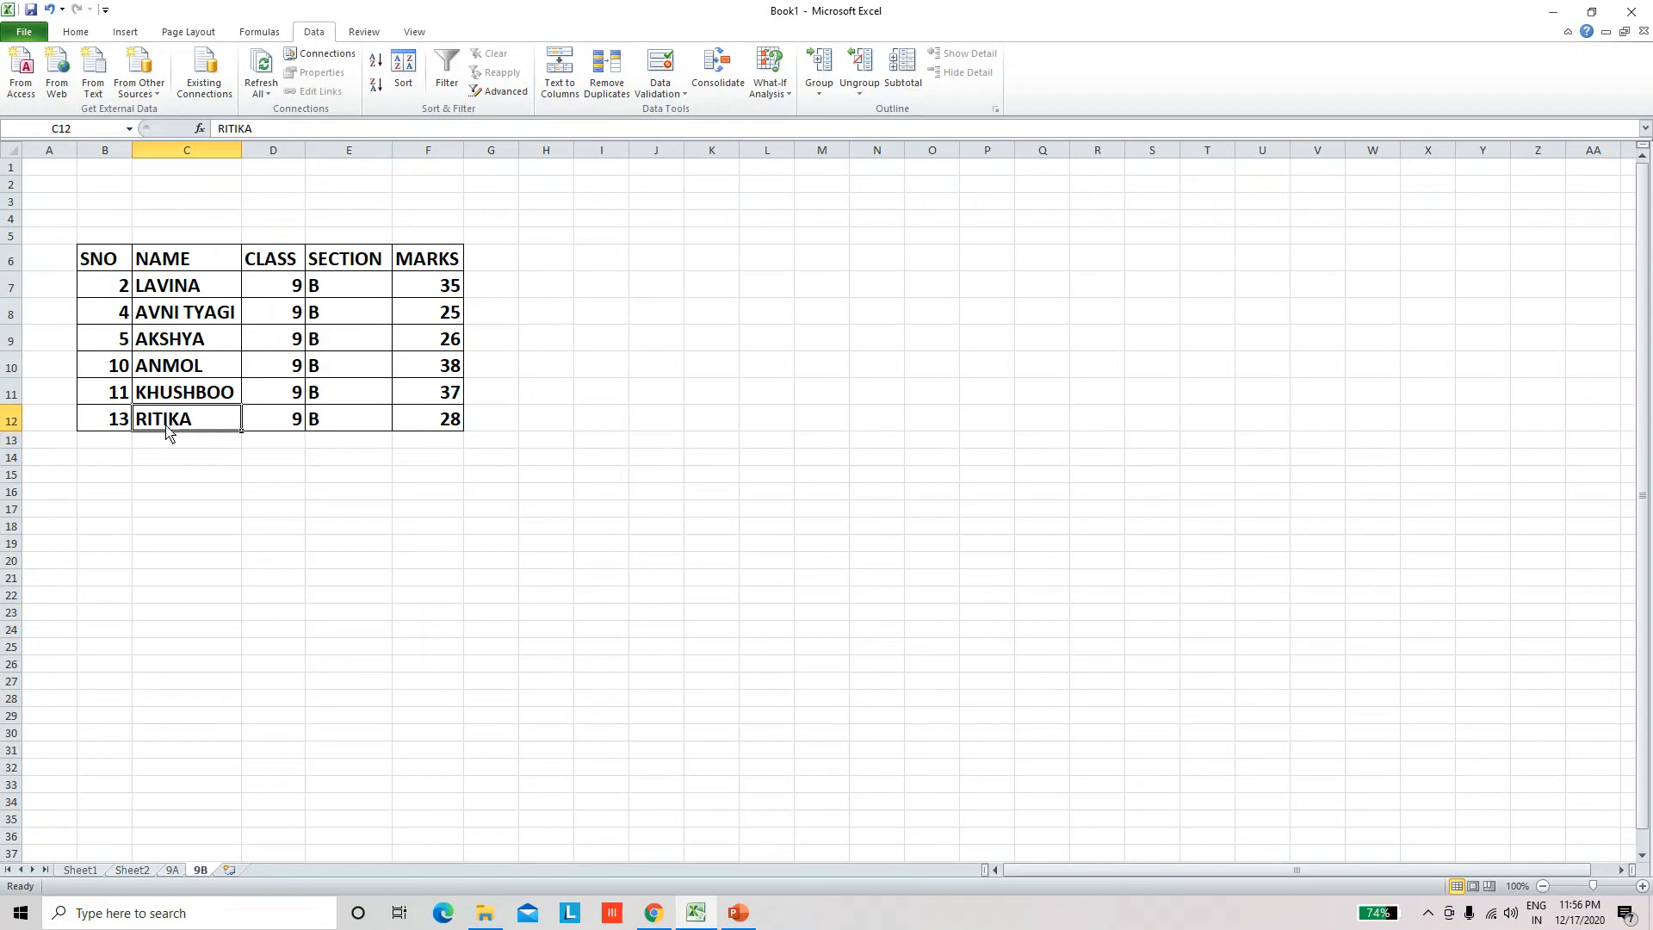
left_click(413, 428)
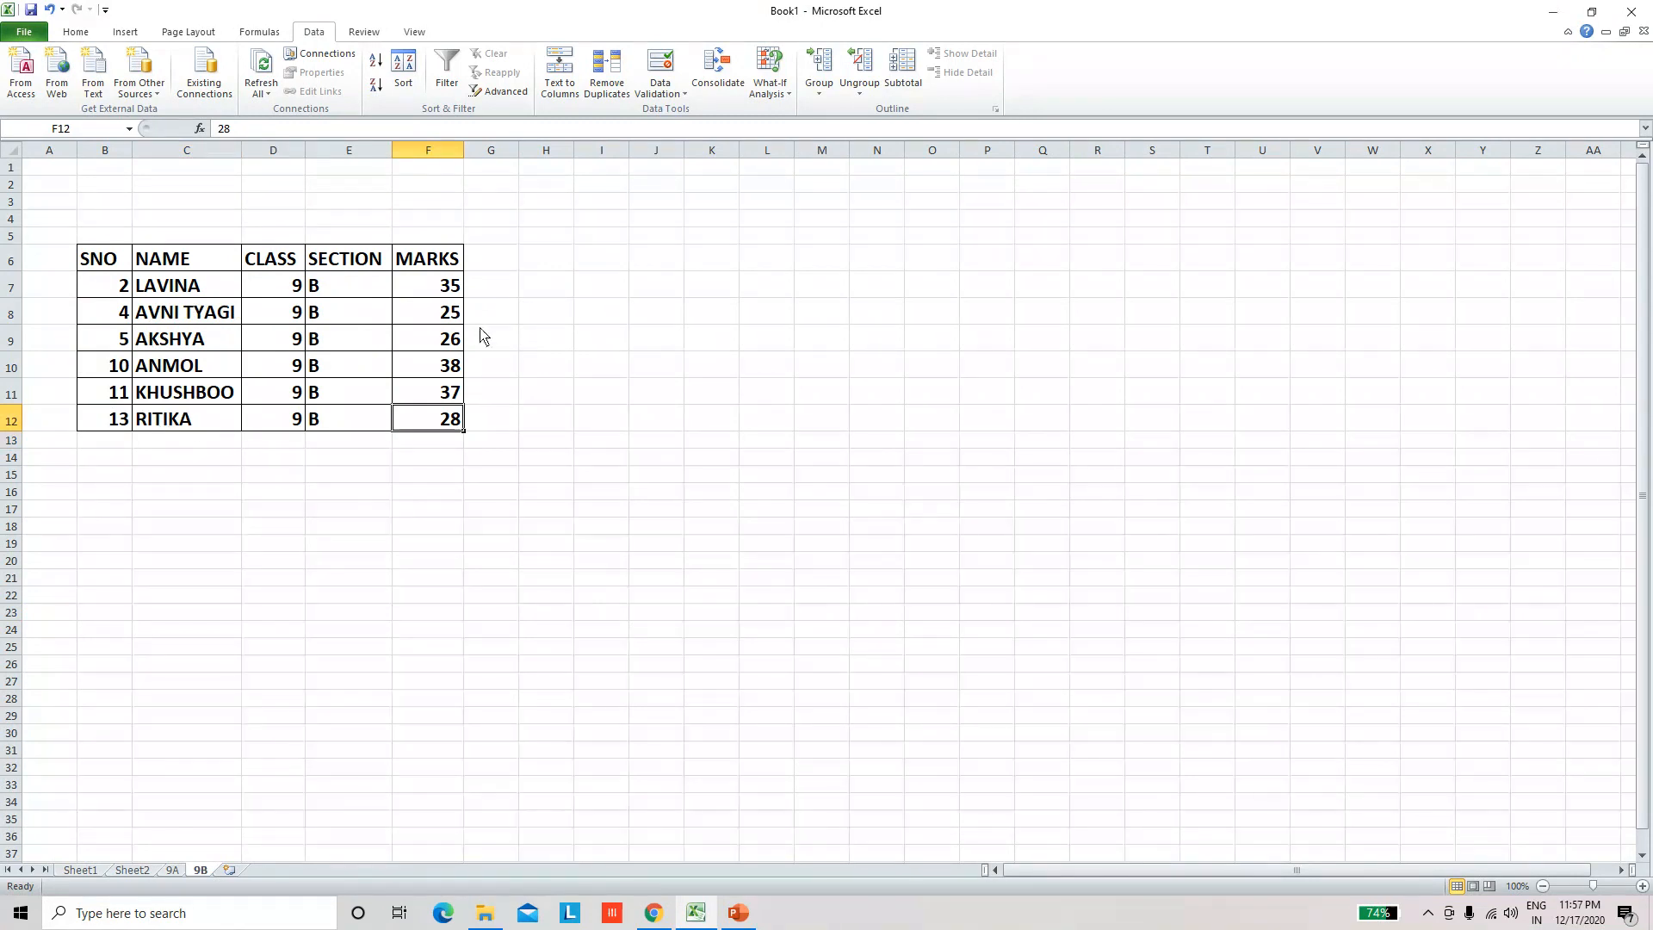
left_click(446, 293)
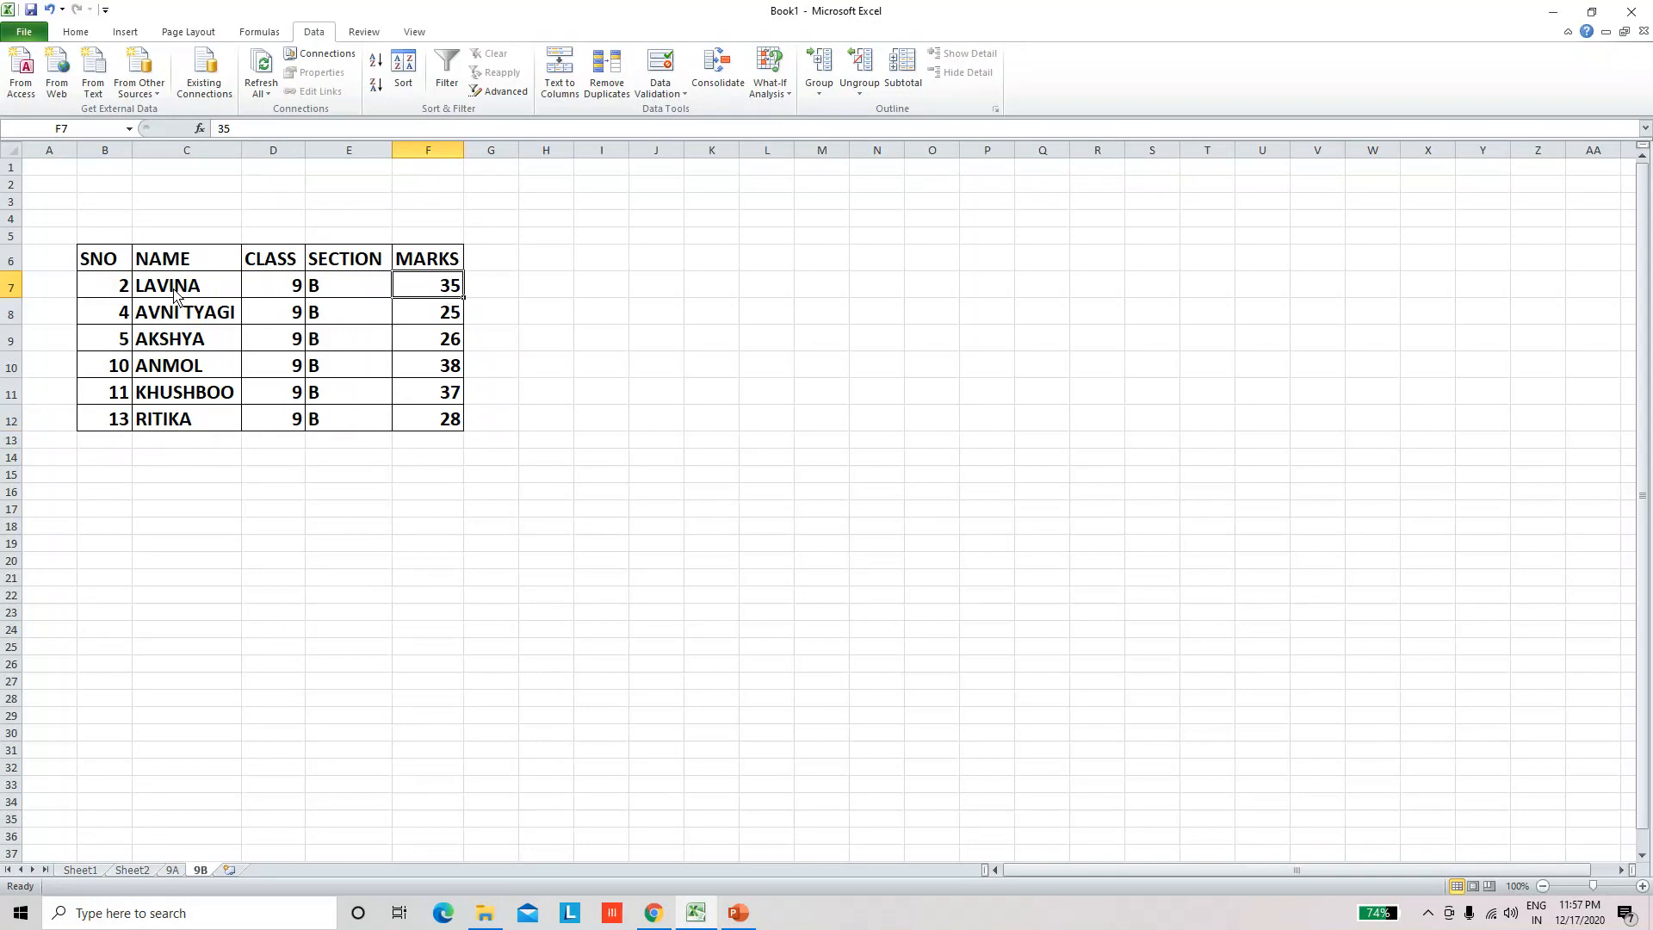
left_click_drag(439, 295, 436, 422)
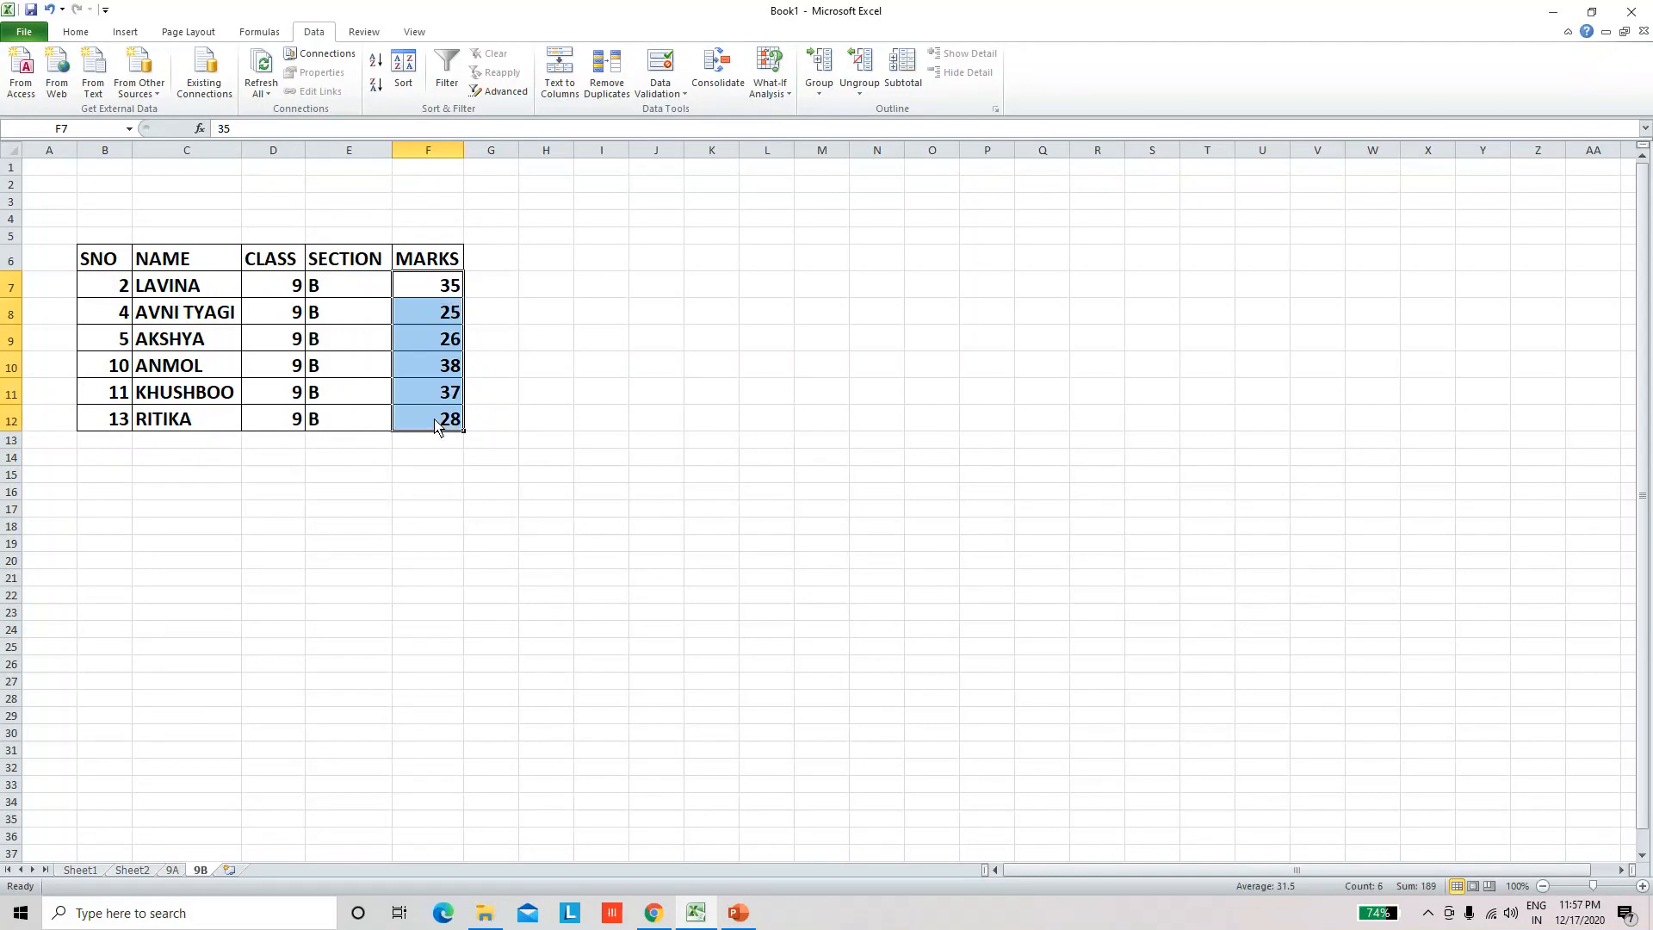
left_click(377, 69)
left_click(474, 477)
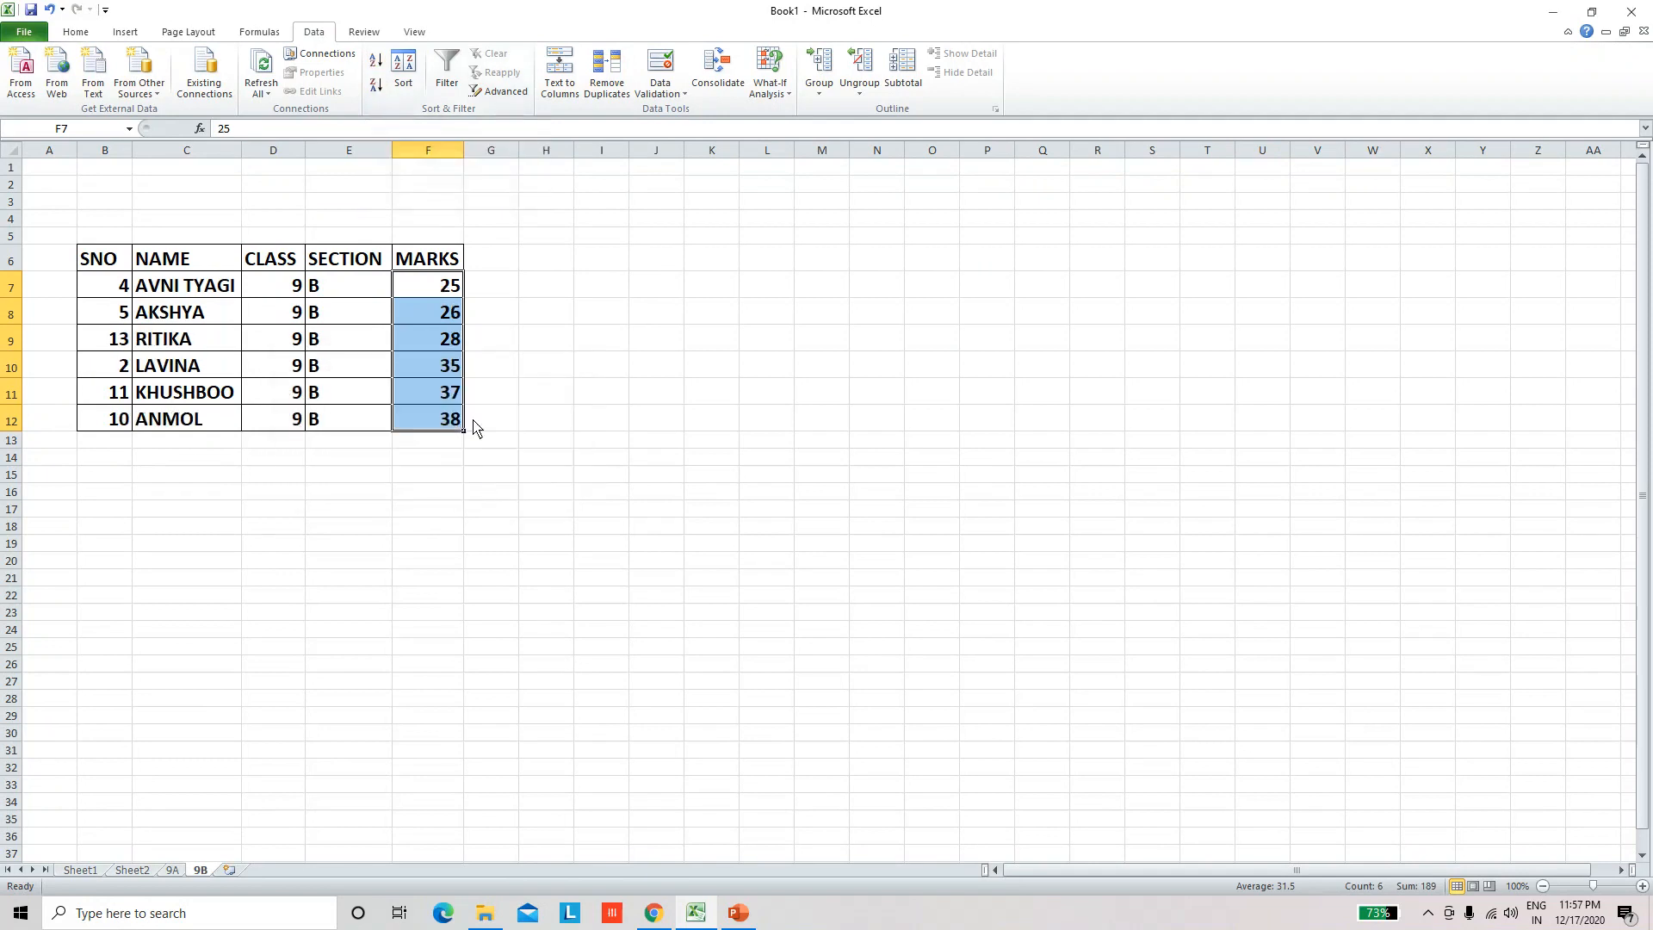
left_click(173, 292)
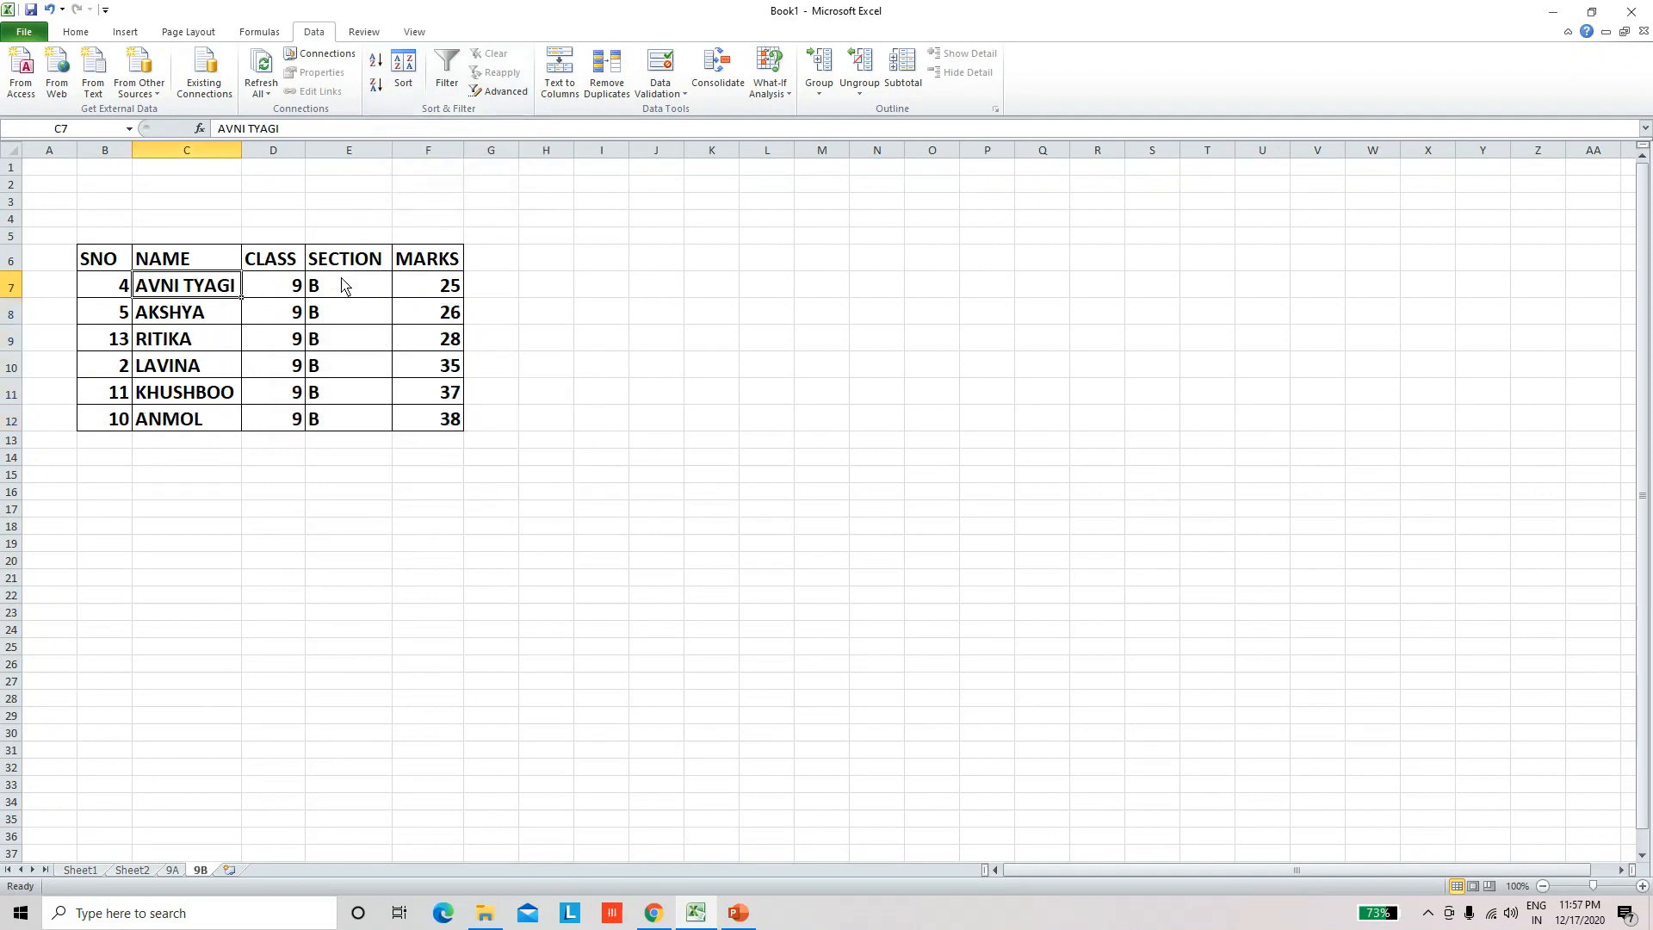
left_click(428, 293)
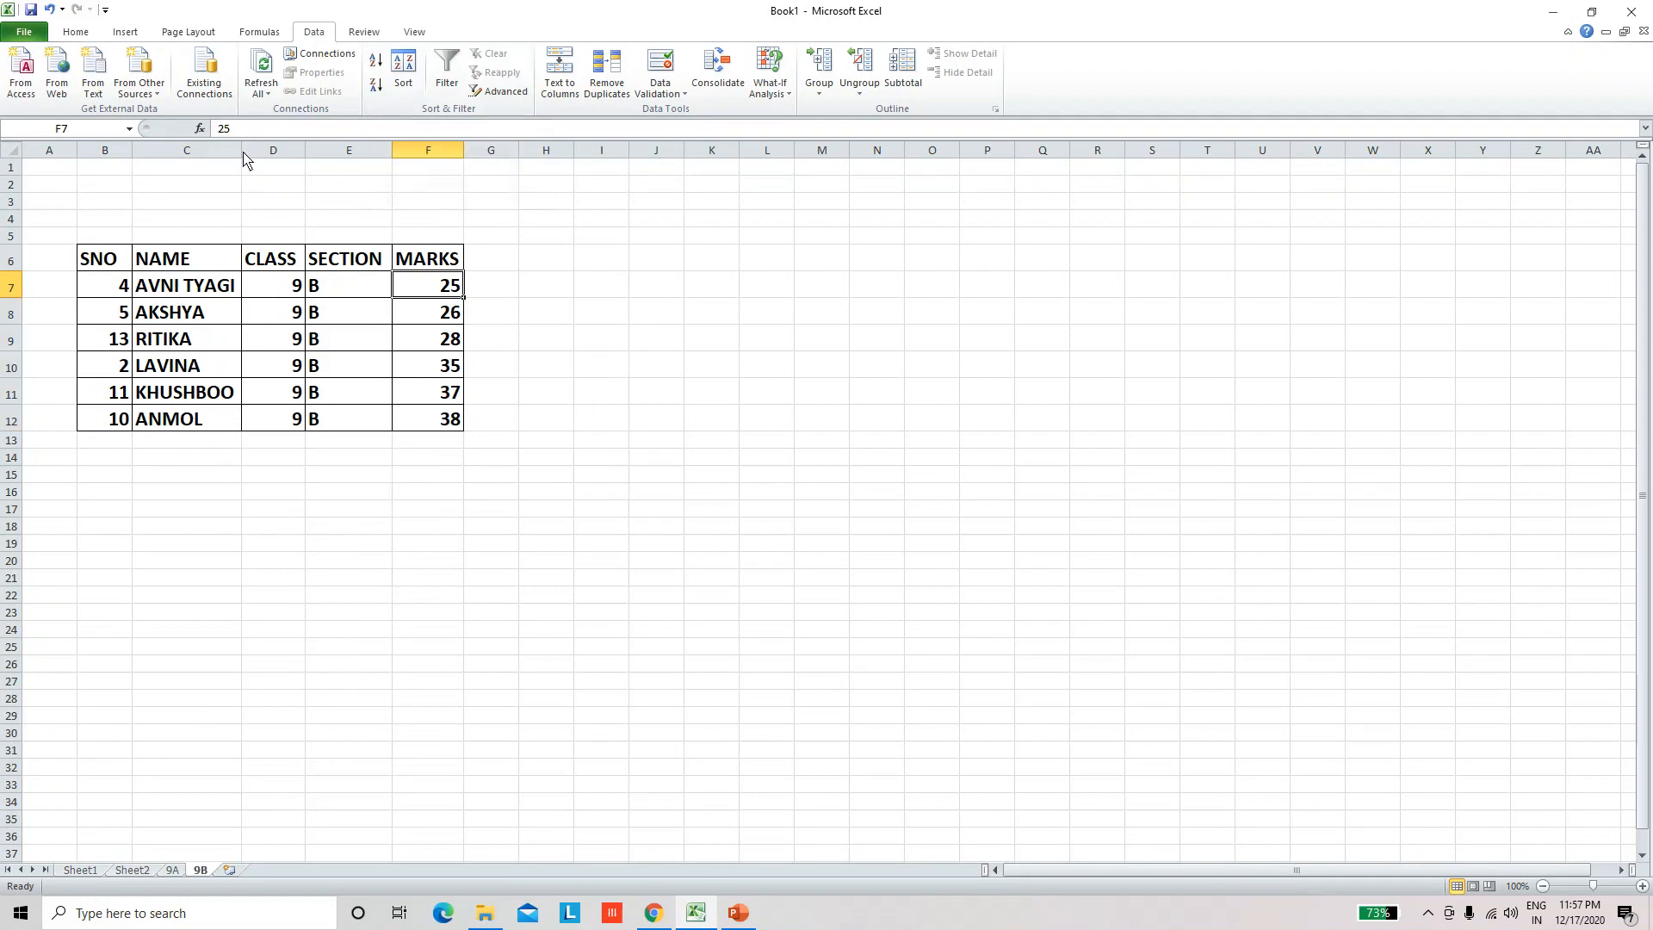
Step: Widen the MARKS column on sheet 9B slightly and check the first and last marks
left_click_drag(463, 151, 474, 152)
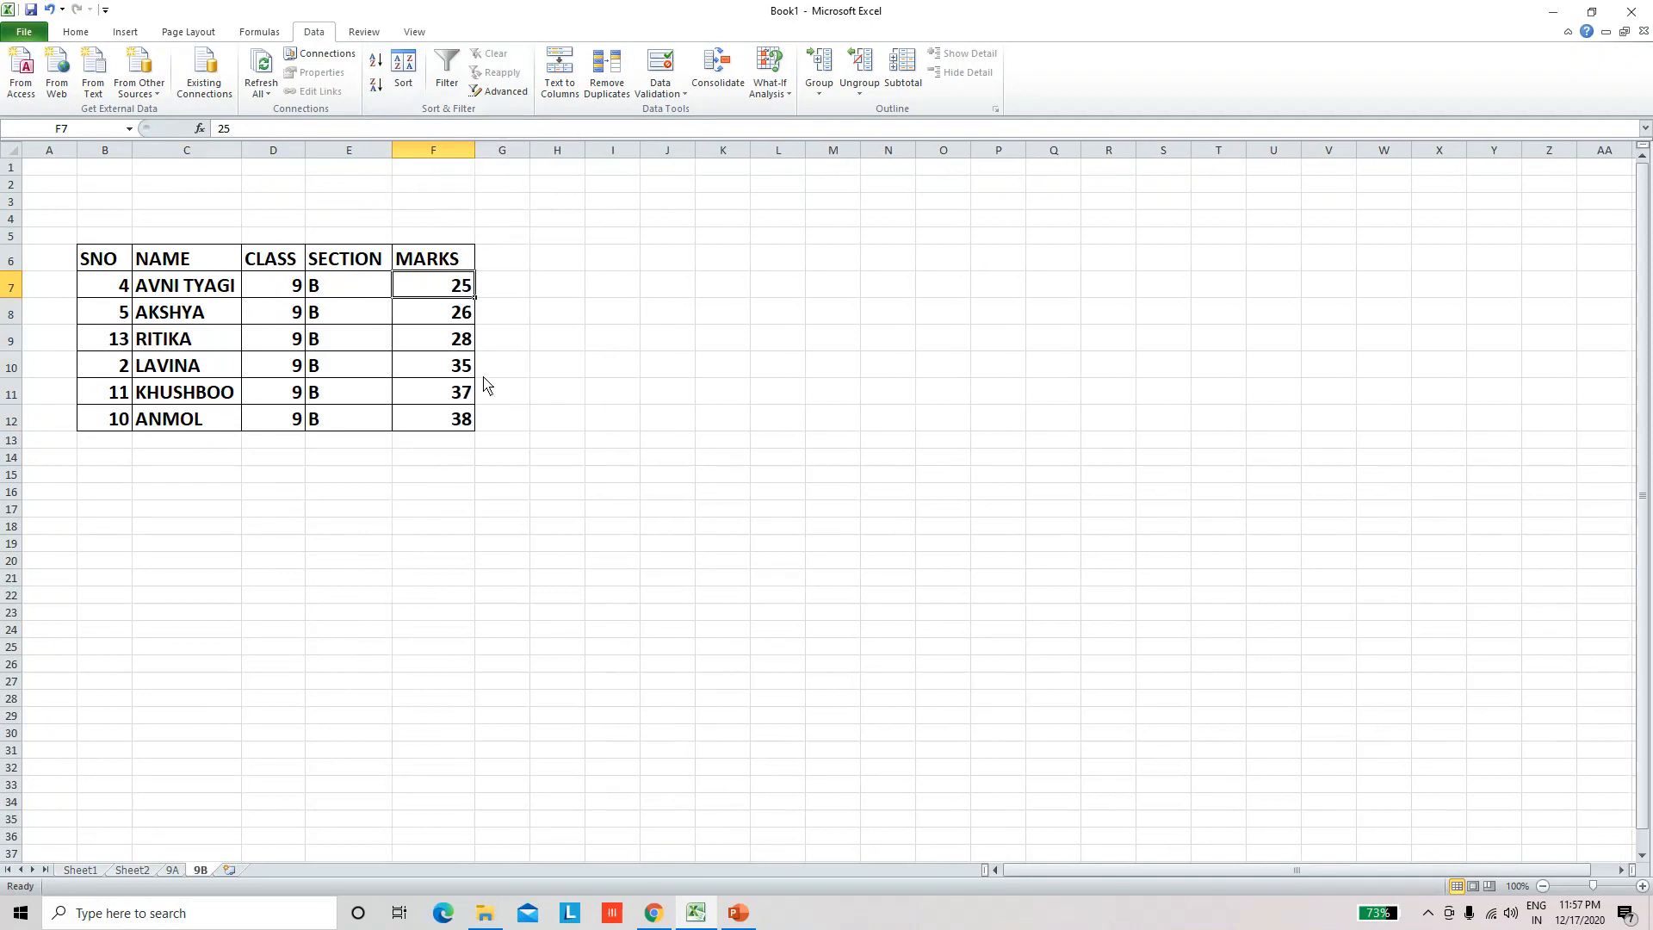
left_click(484, 376)
left_click(439, 296)
left_click(455, 422)
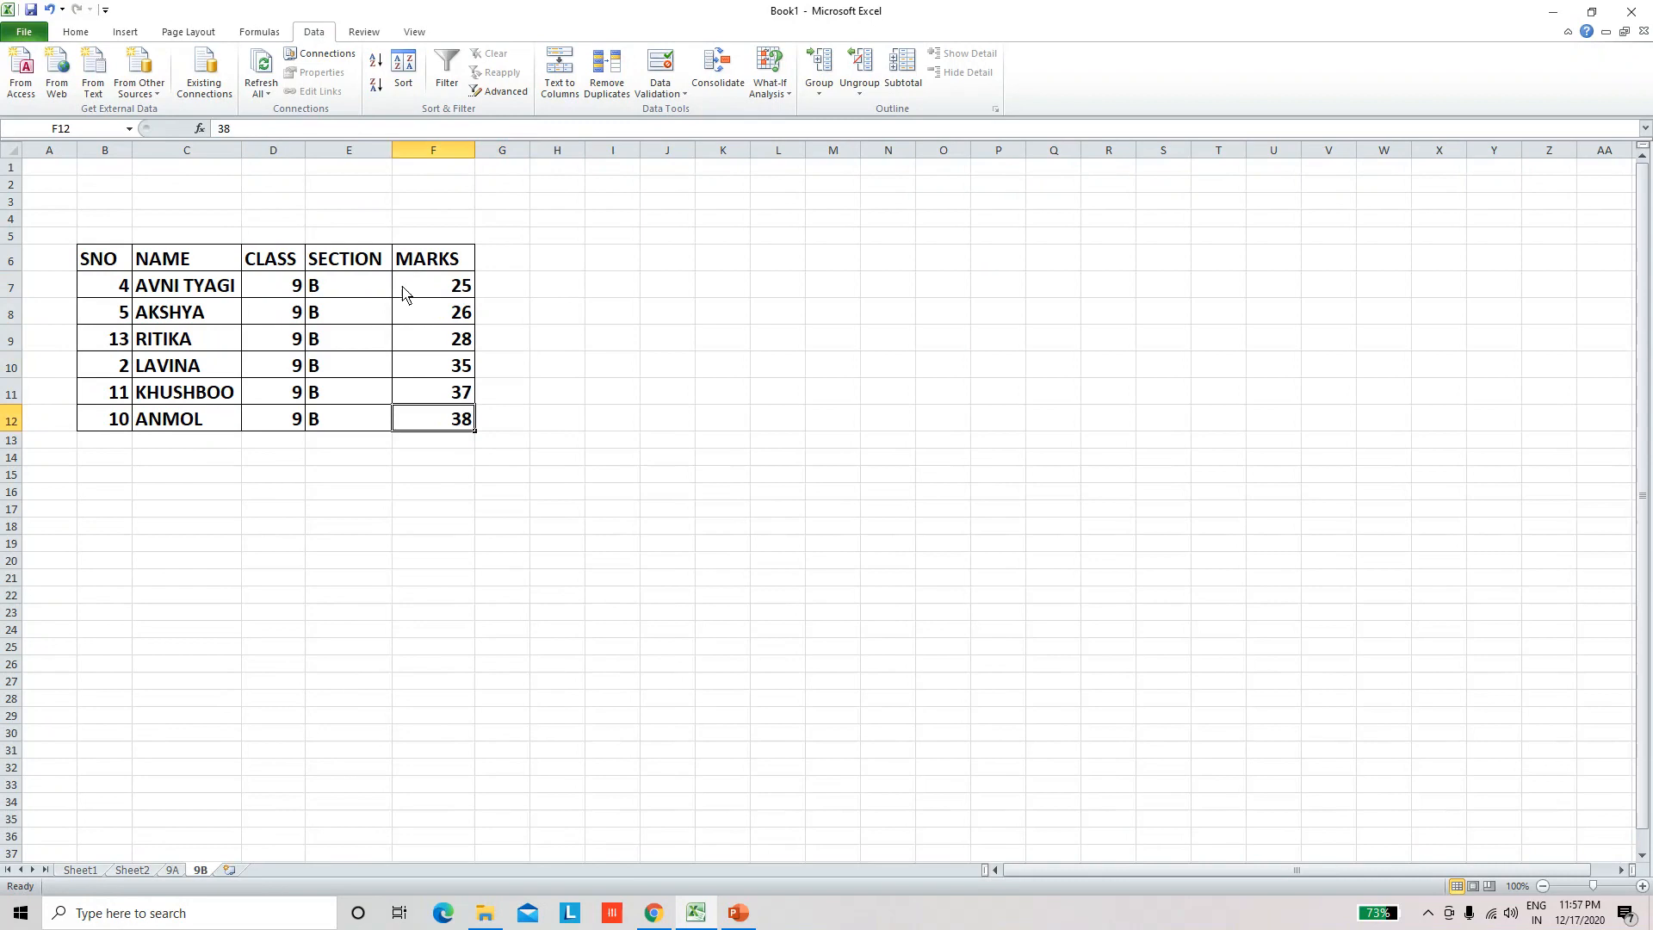
Step: Sort the 9B records by the marks in F7:F12 from largest to smallest, expanding the selection to the adjacent columns
left_click_drag(446, 288, 449, 420)
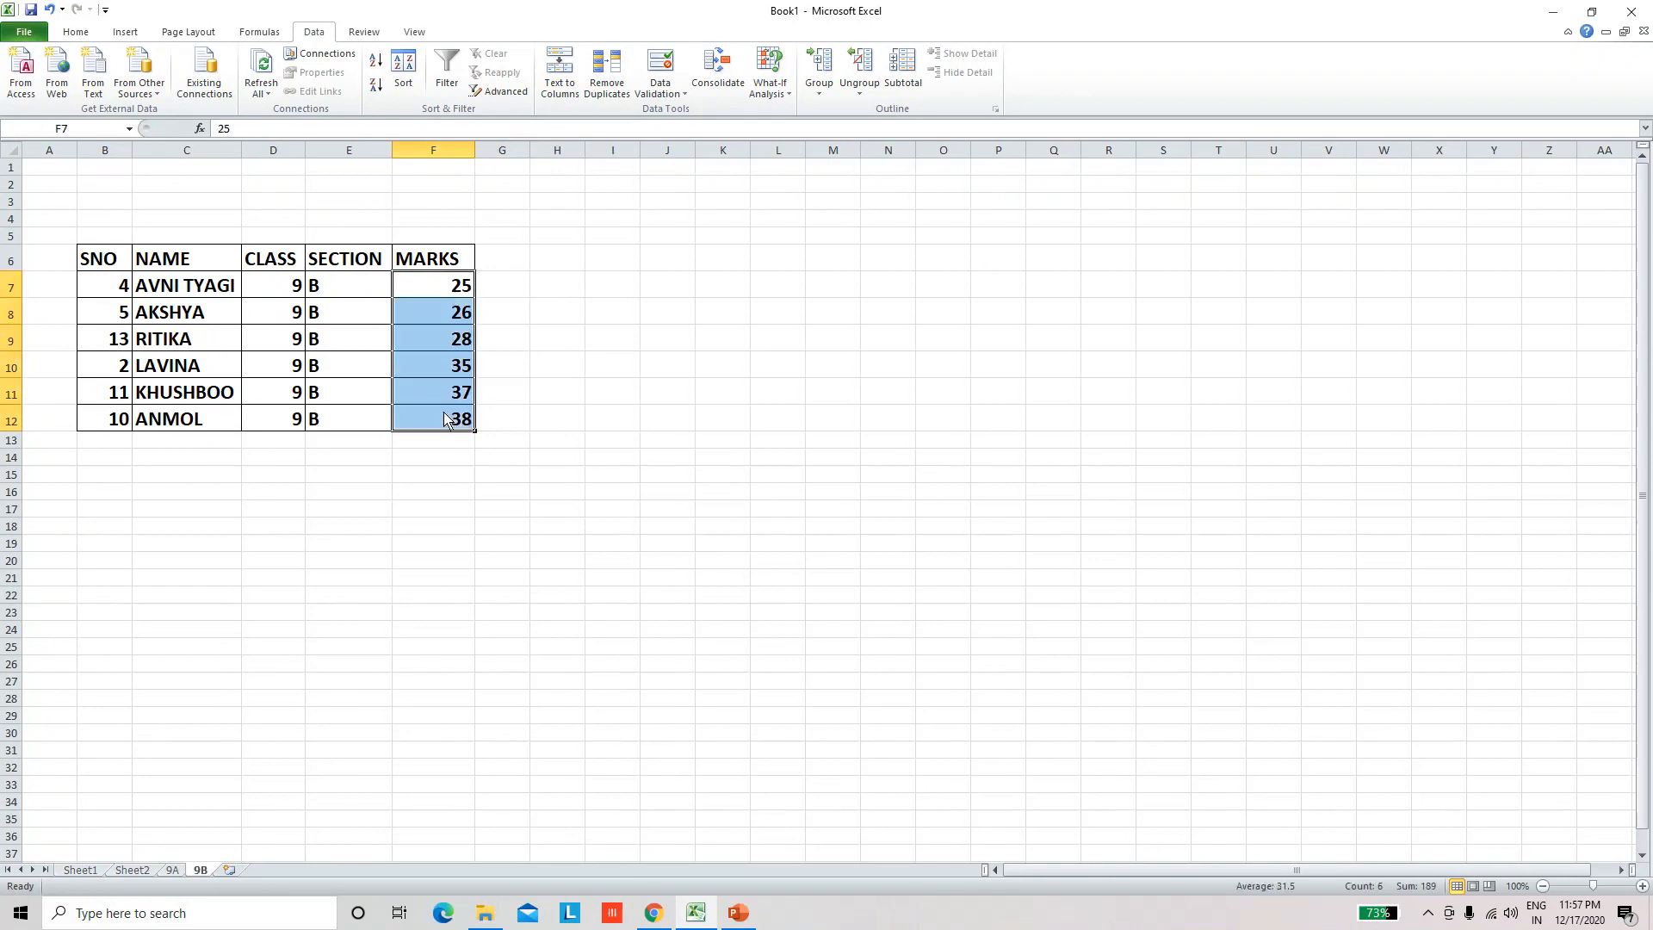
left_click(375, 86)
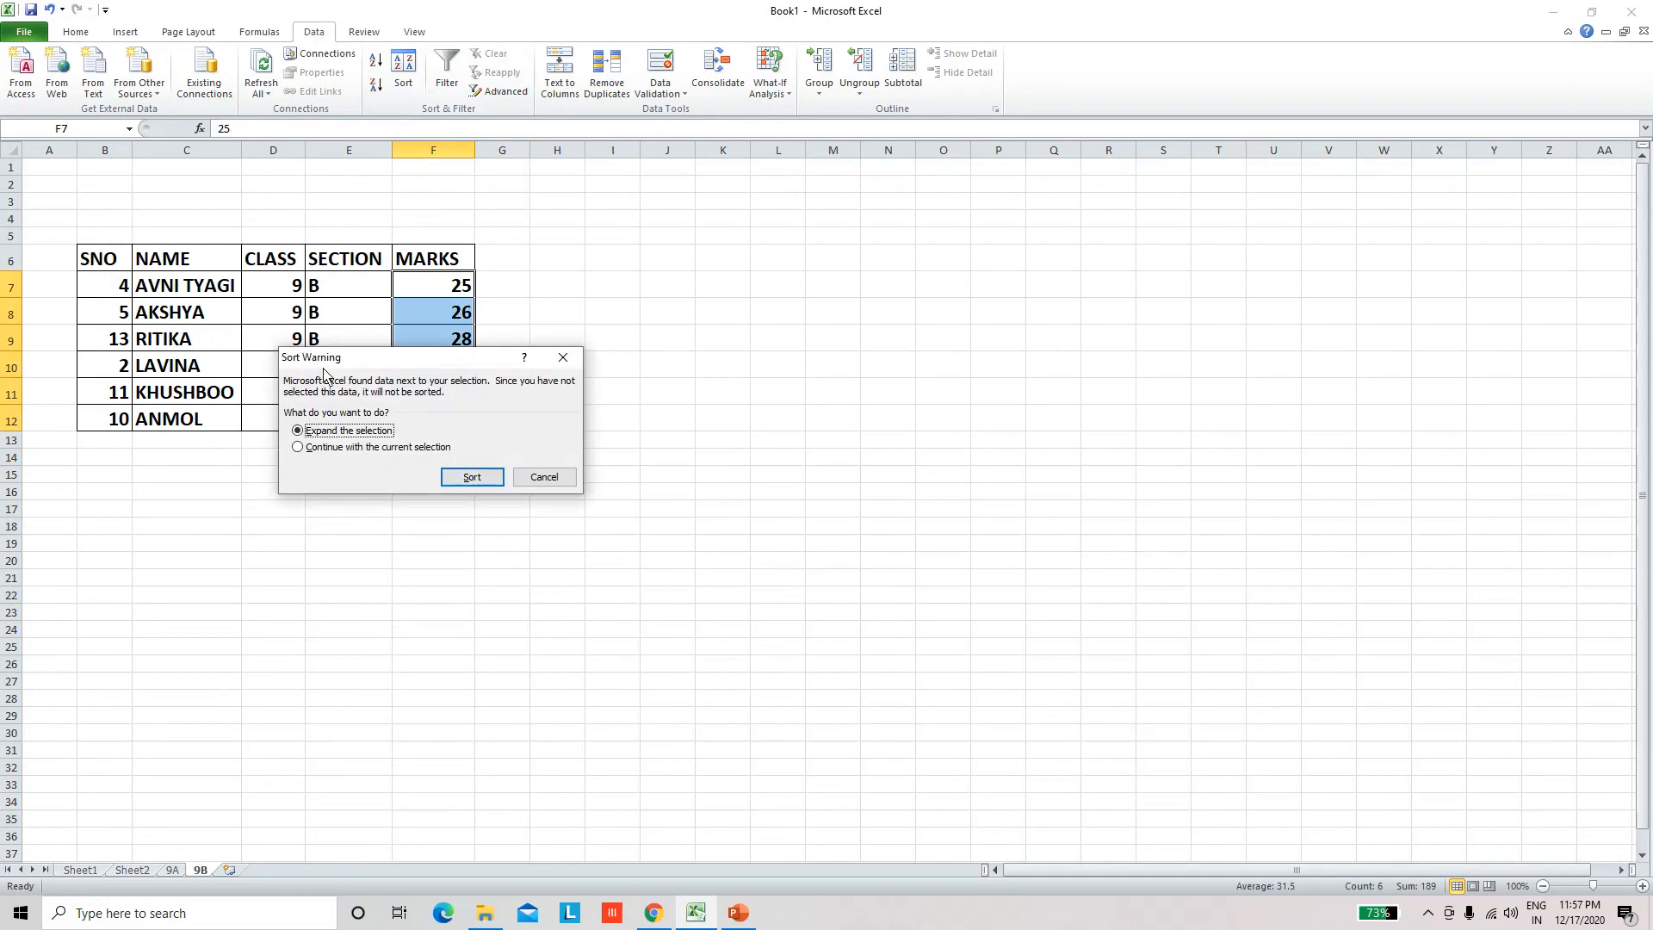
left_click(479, 483)
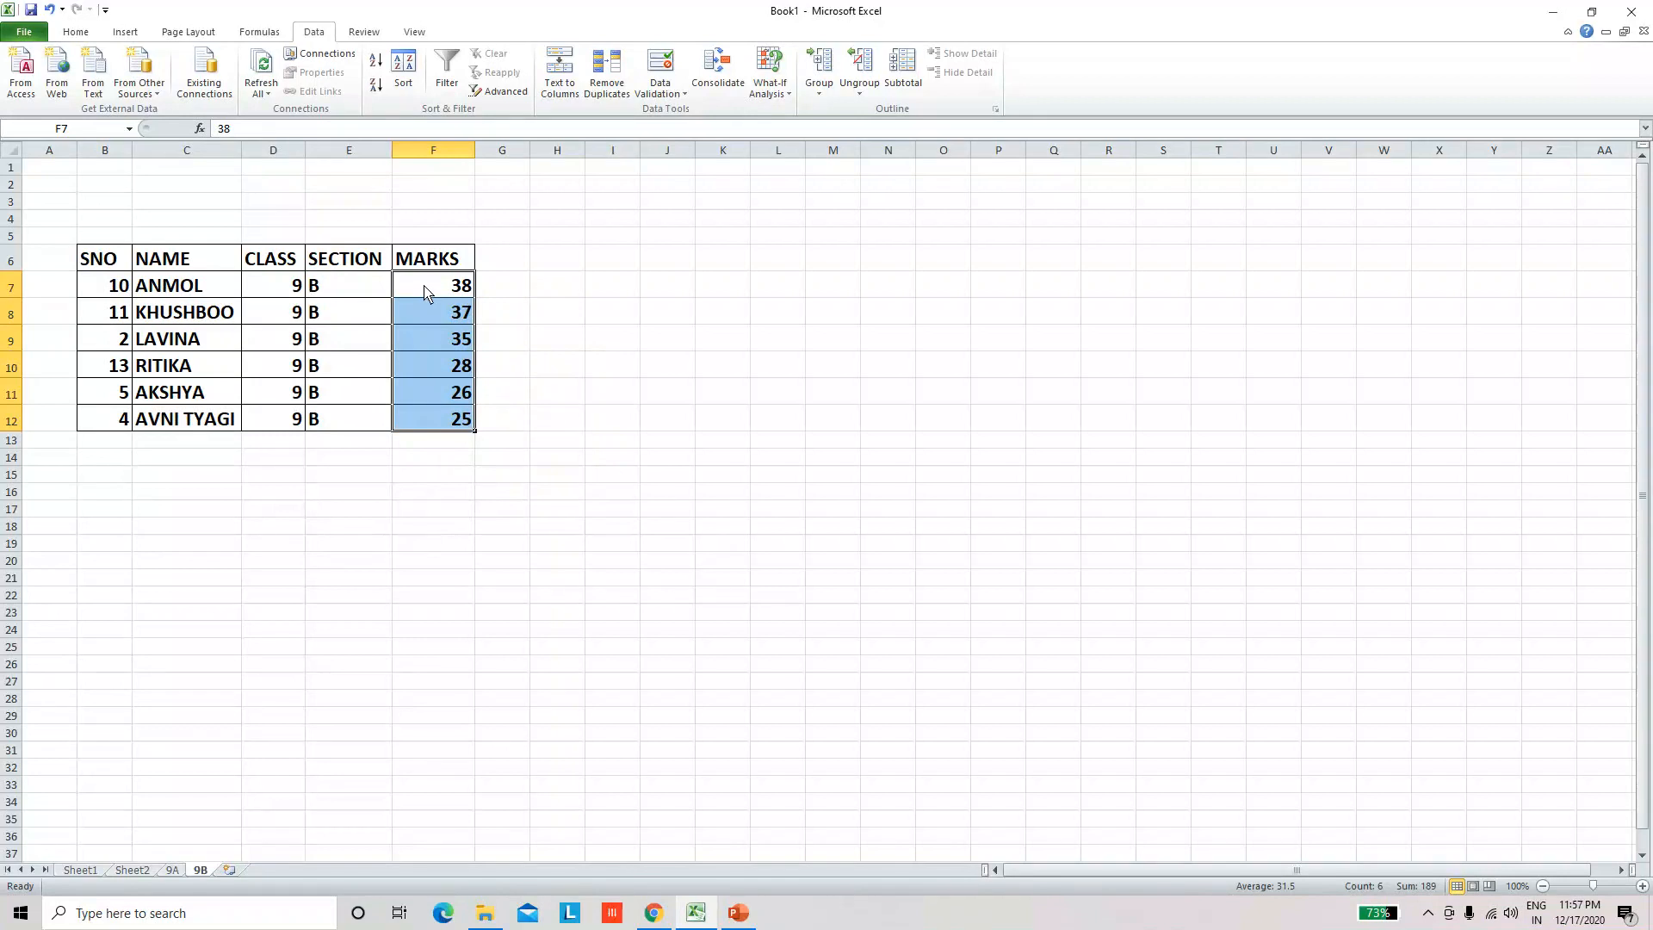
left_click(551, 439)
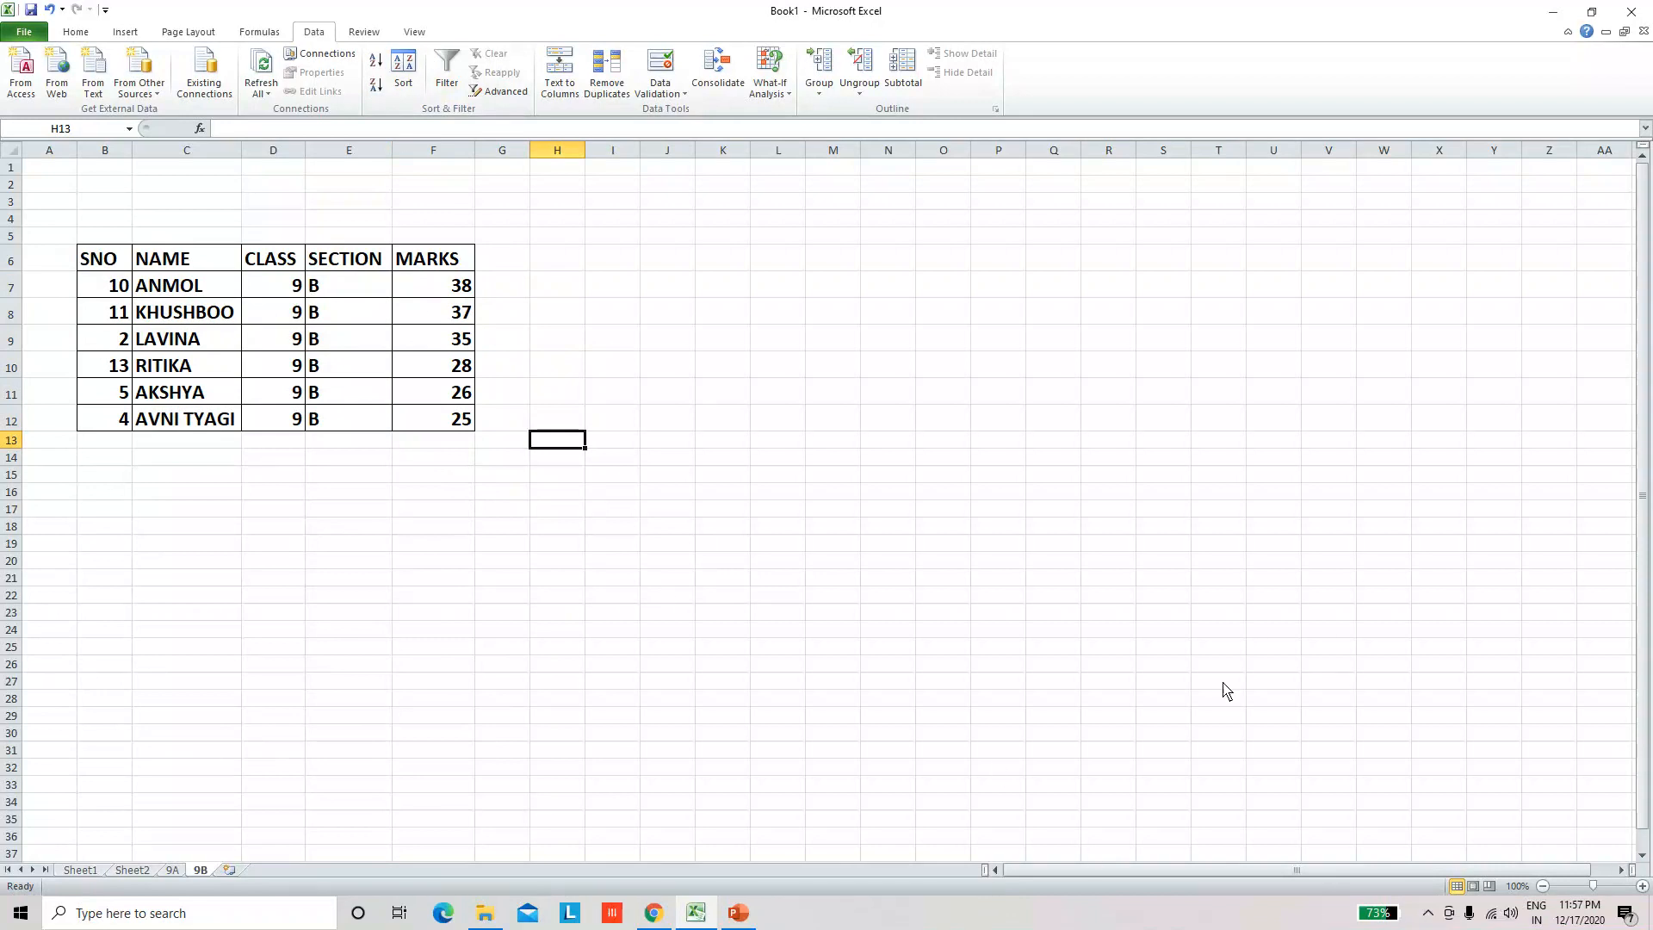
left_click(1425, 915)
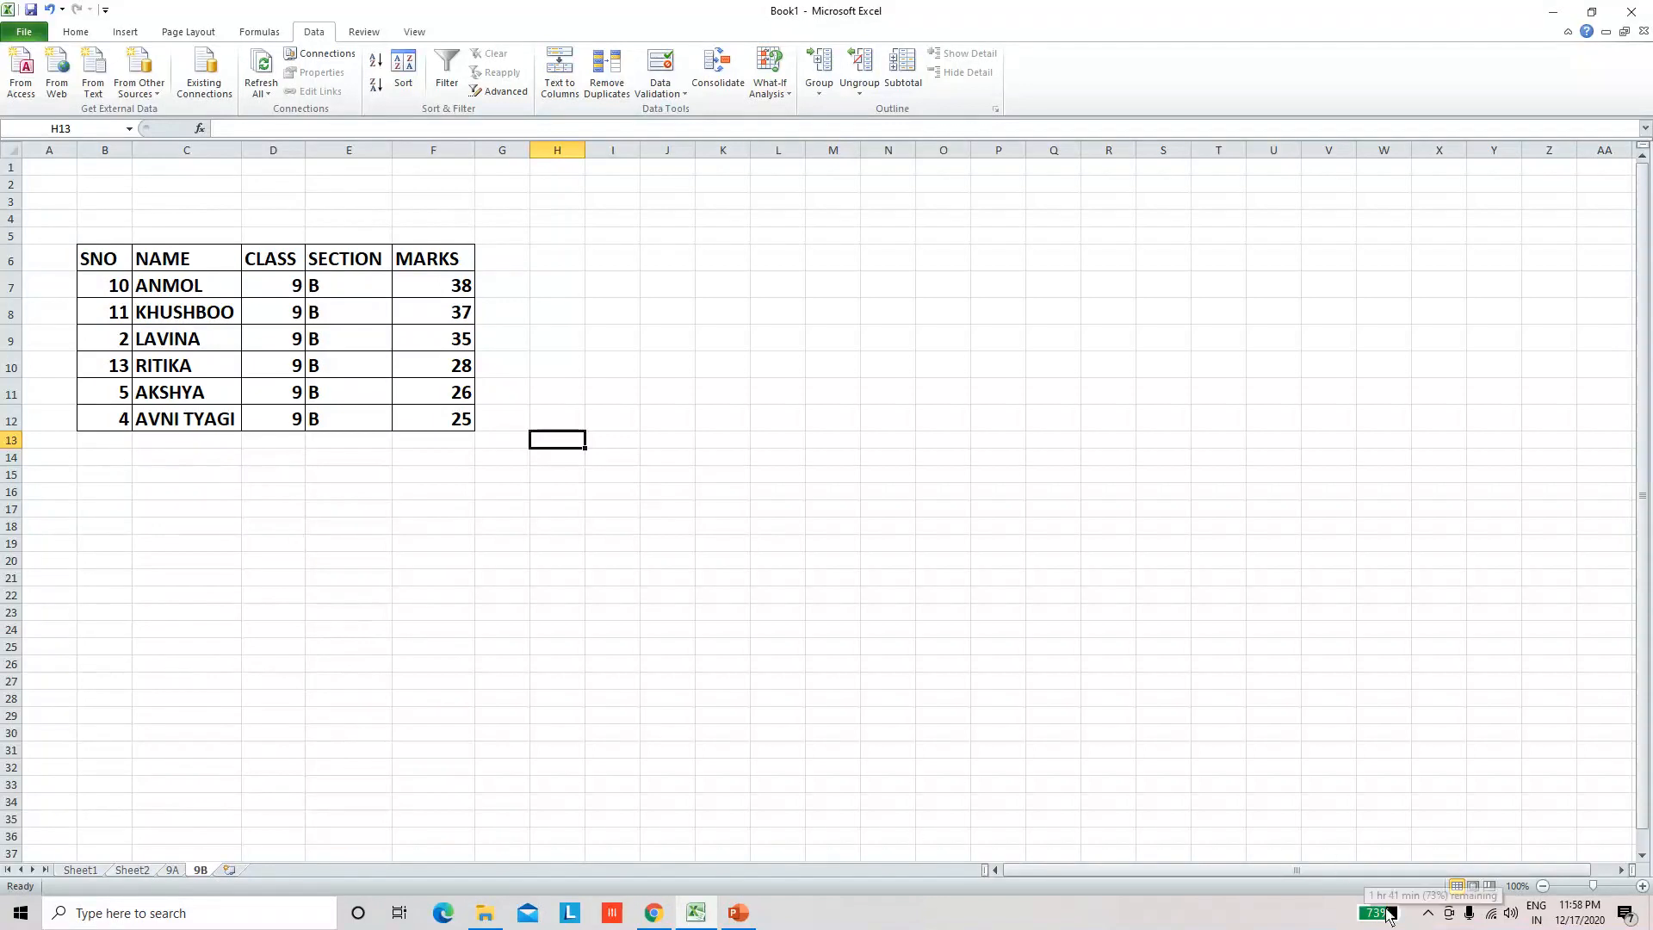
left_click(1427, 913)
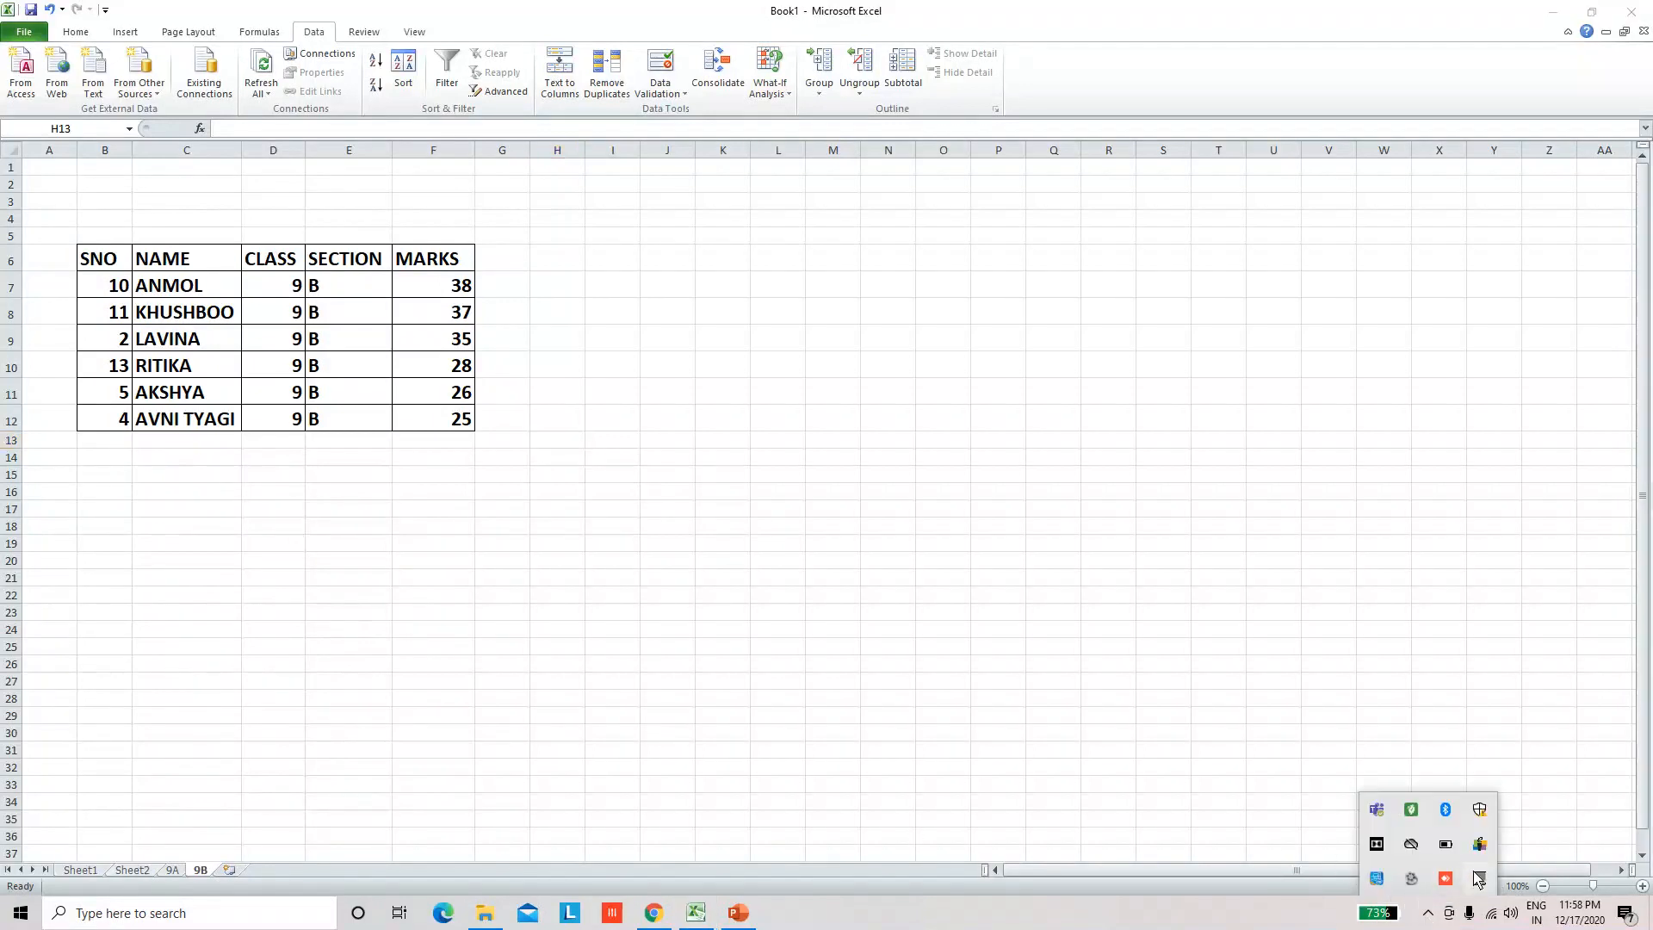